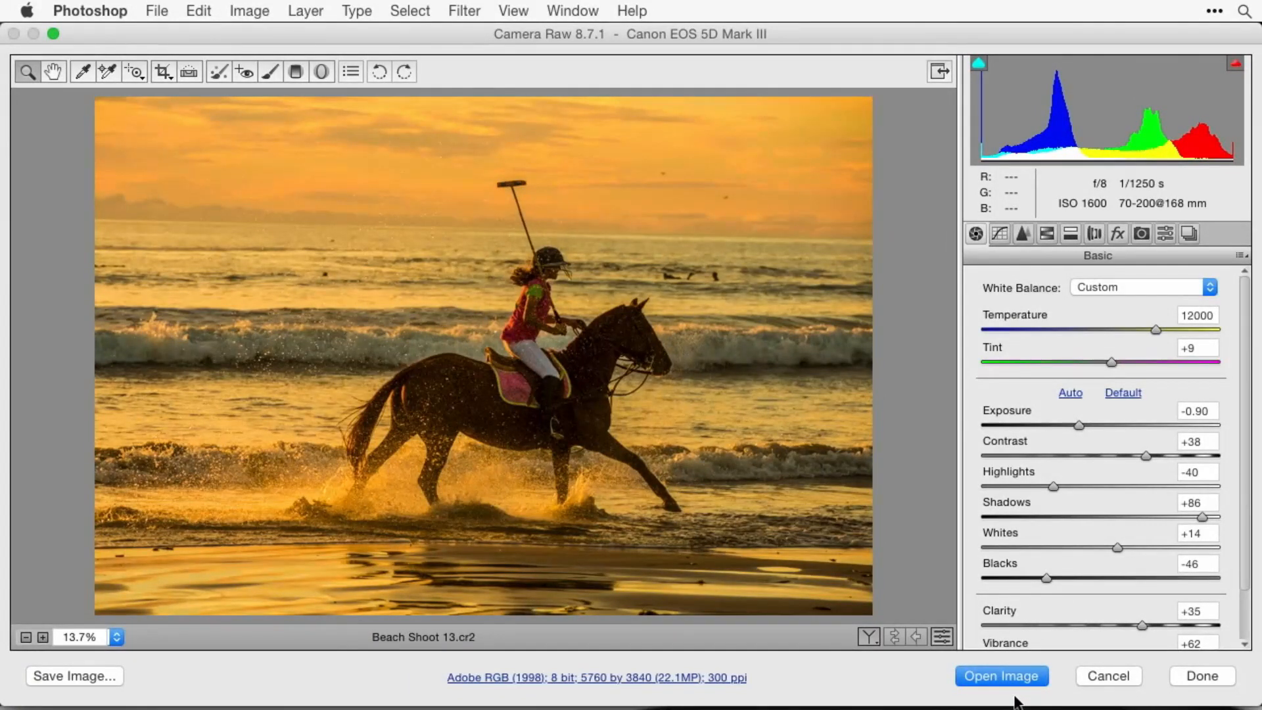
Open the developed raw photo in Photoshop and collapse the Adjustments and Swatches panel groups to make room for the layers.
{"action": "left_click", "coordinate": [1006, 671]}
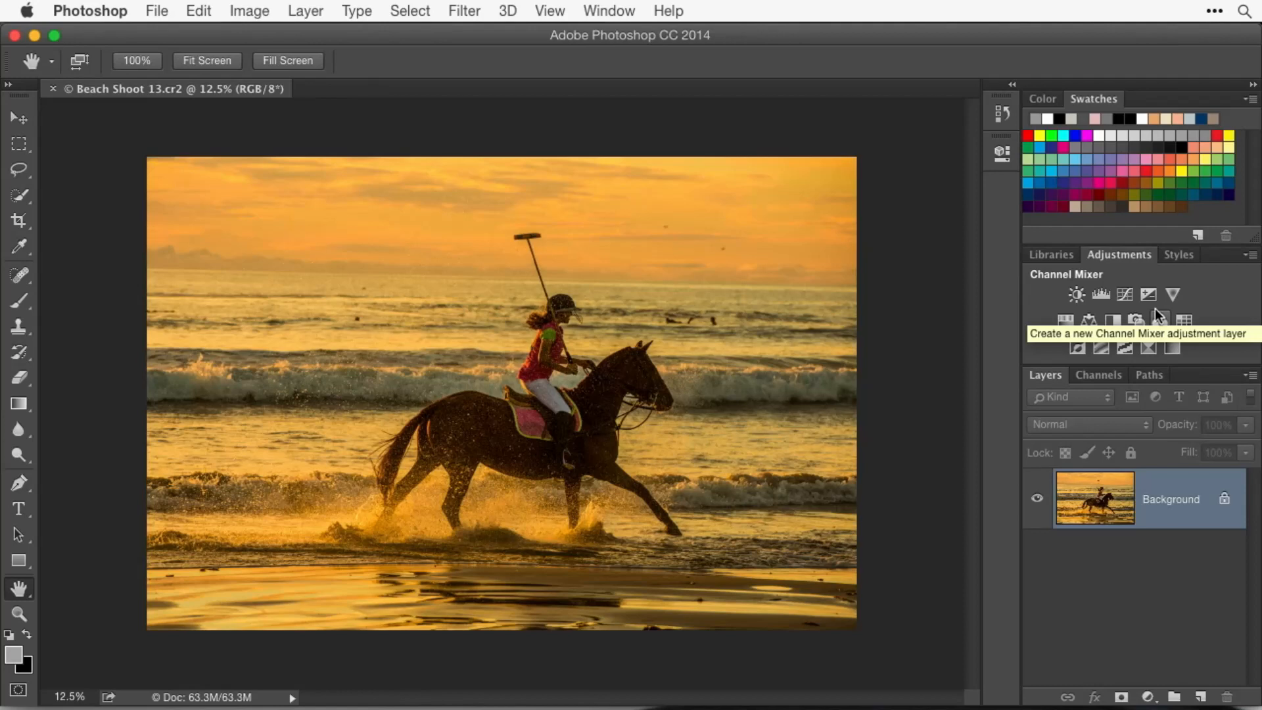
{"action": "double_click", "coordinate": [1124, 257]}
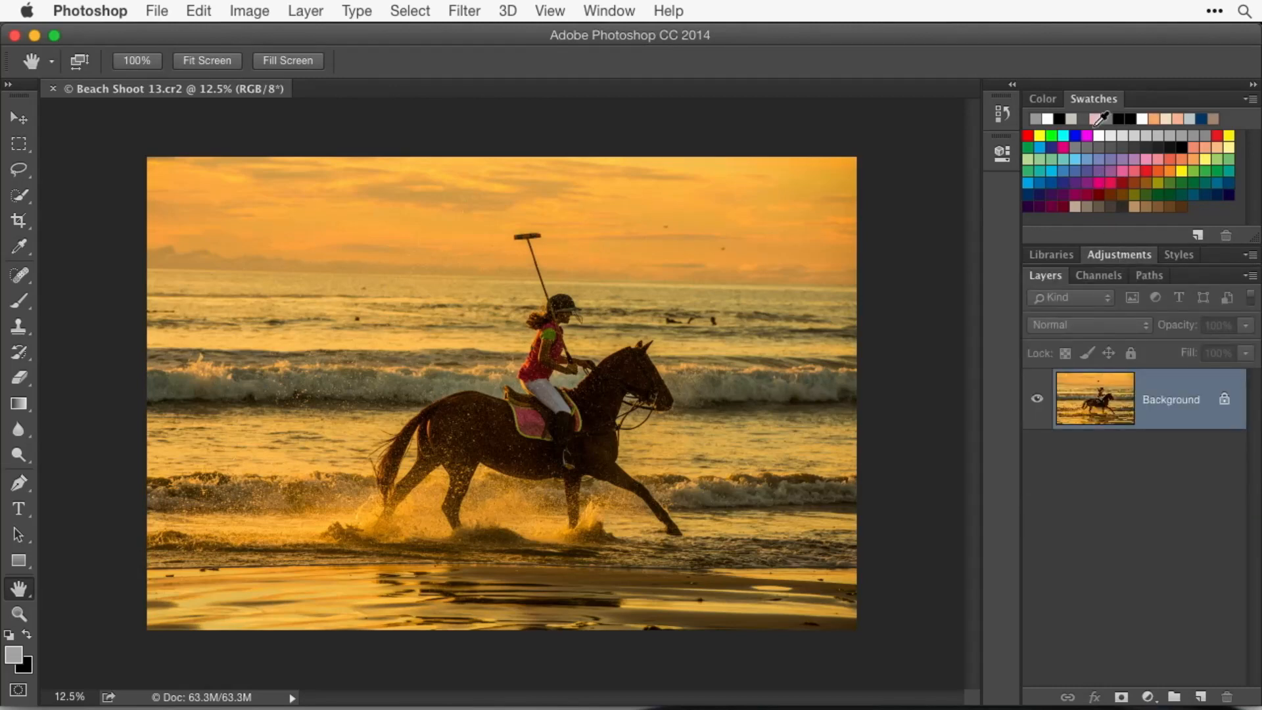
{"action": "double_click", "coordinate": [1092, 100]}
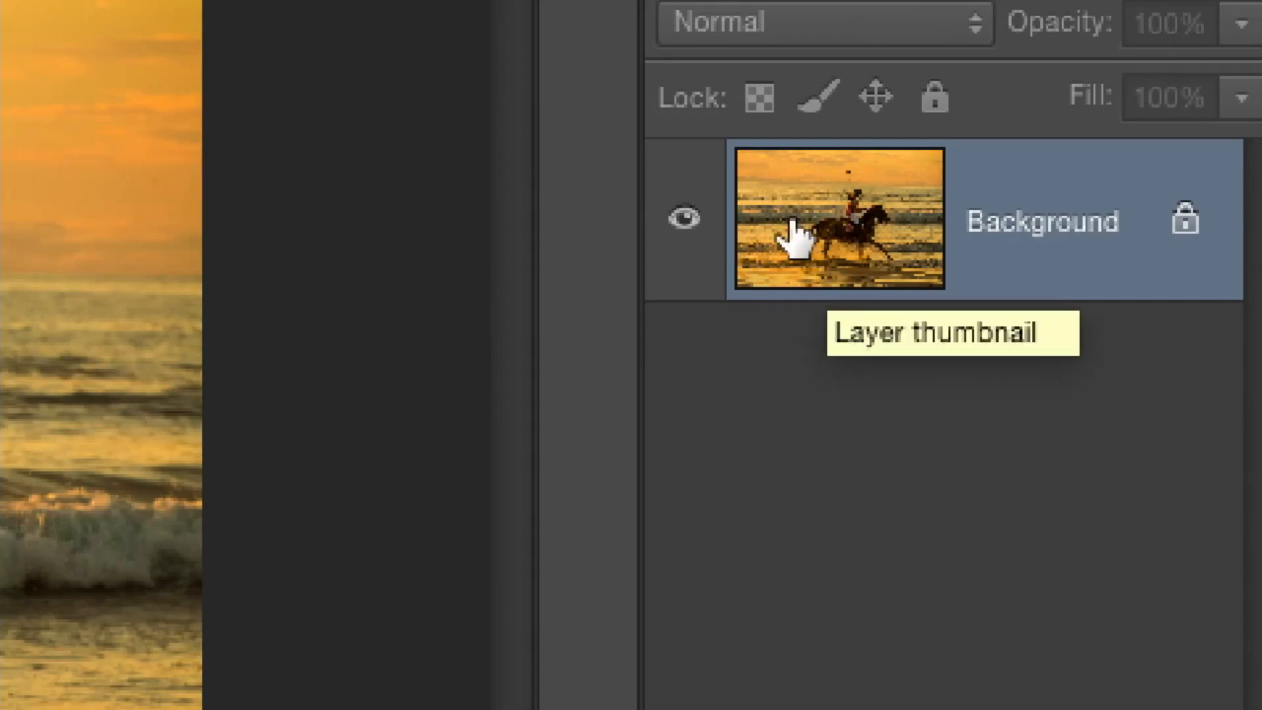
Set the layer thumbnails to Small Thumbnails, then switch them to No Thumbnails.
{"action": "right_click", "coordinate": [867, 464]}
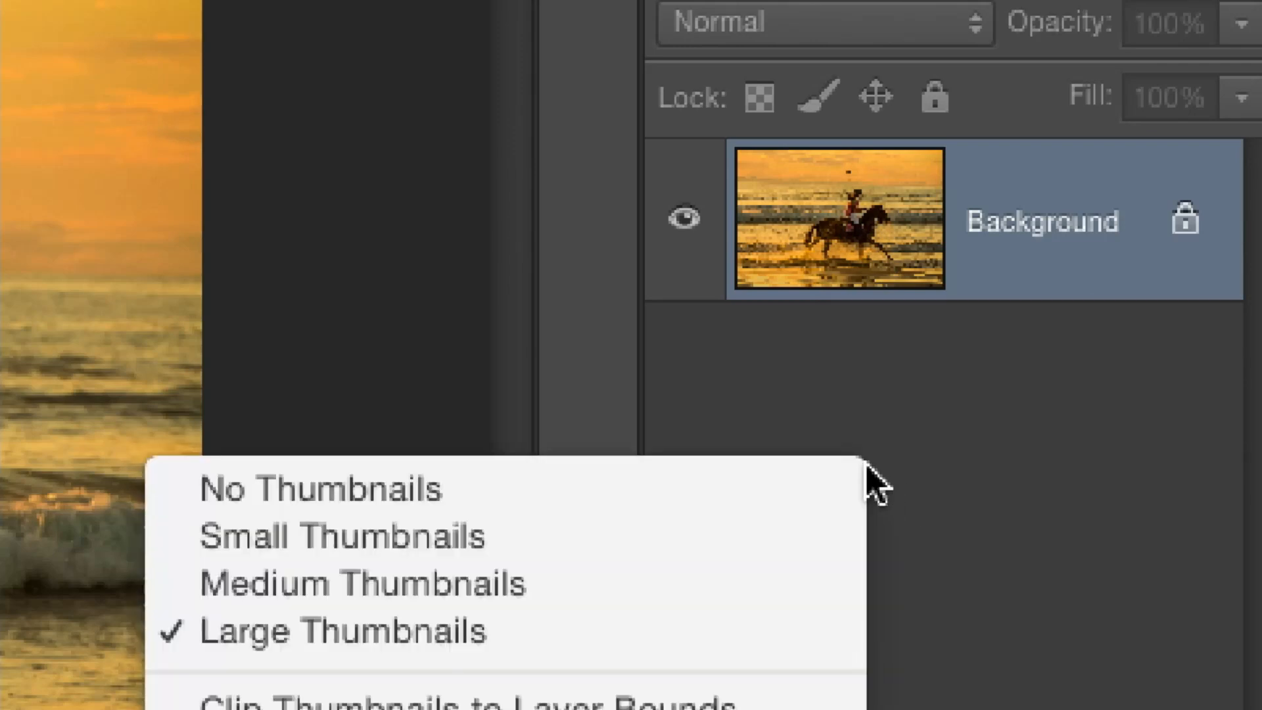
{"action": "left_click", "coordinate": [710, 534]}
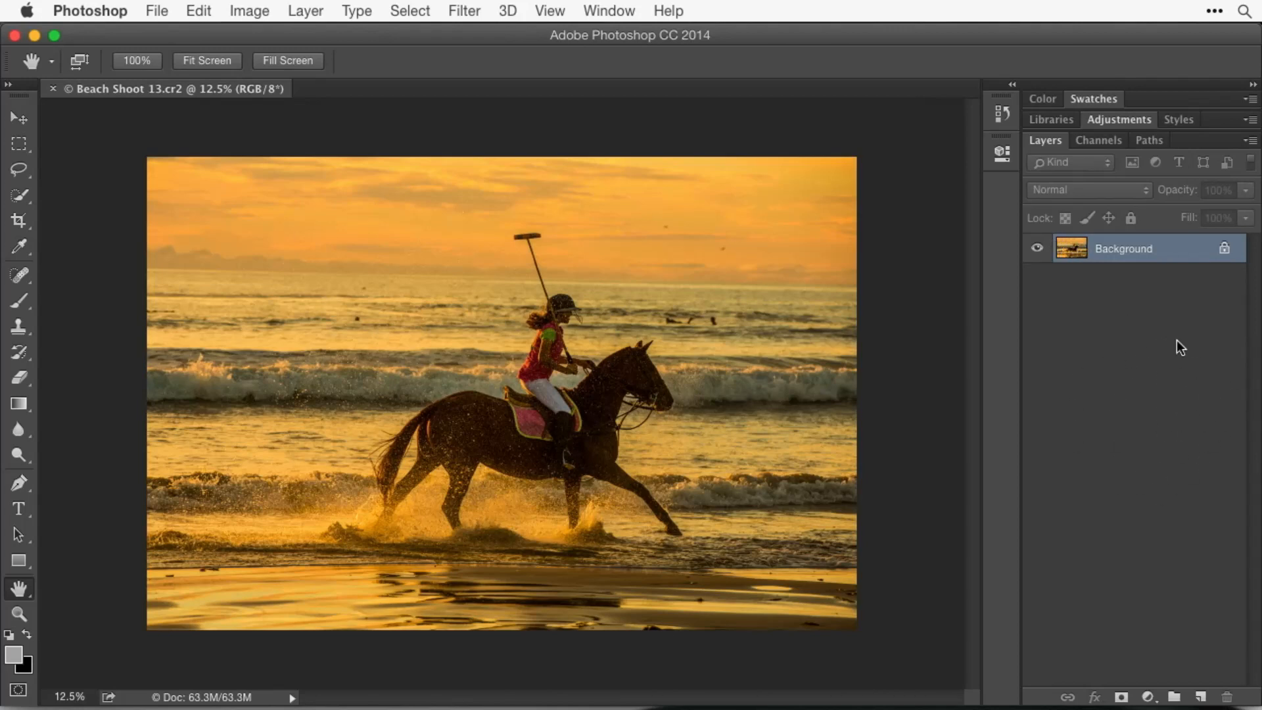
{"action": "right_click", "coordinate": [1118, 365]}
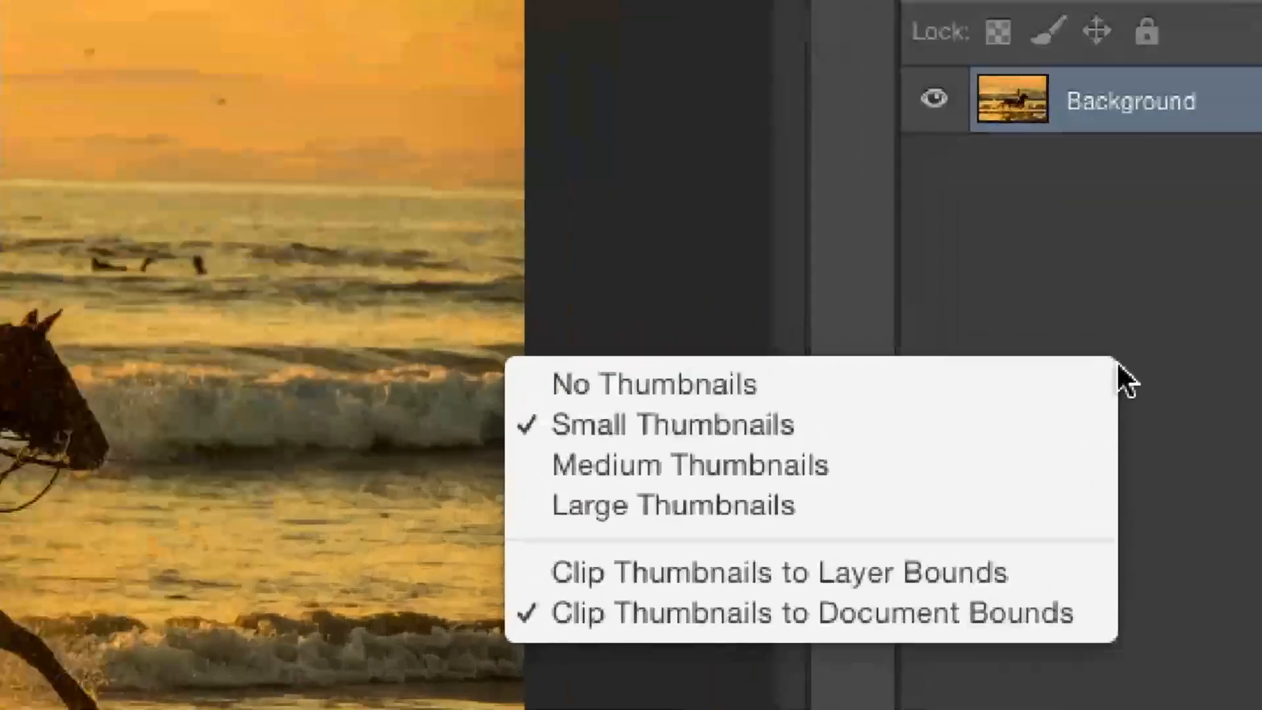
{"action": "left_click", "coordinate": [1153, 361]}
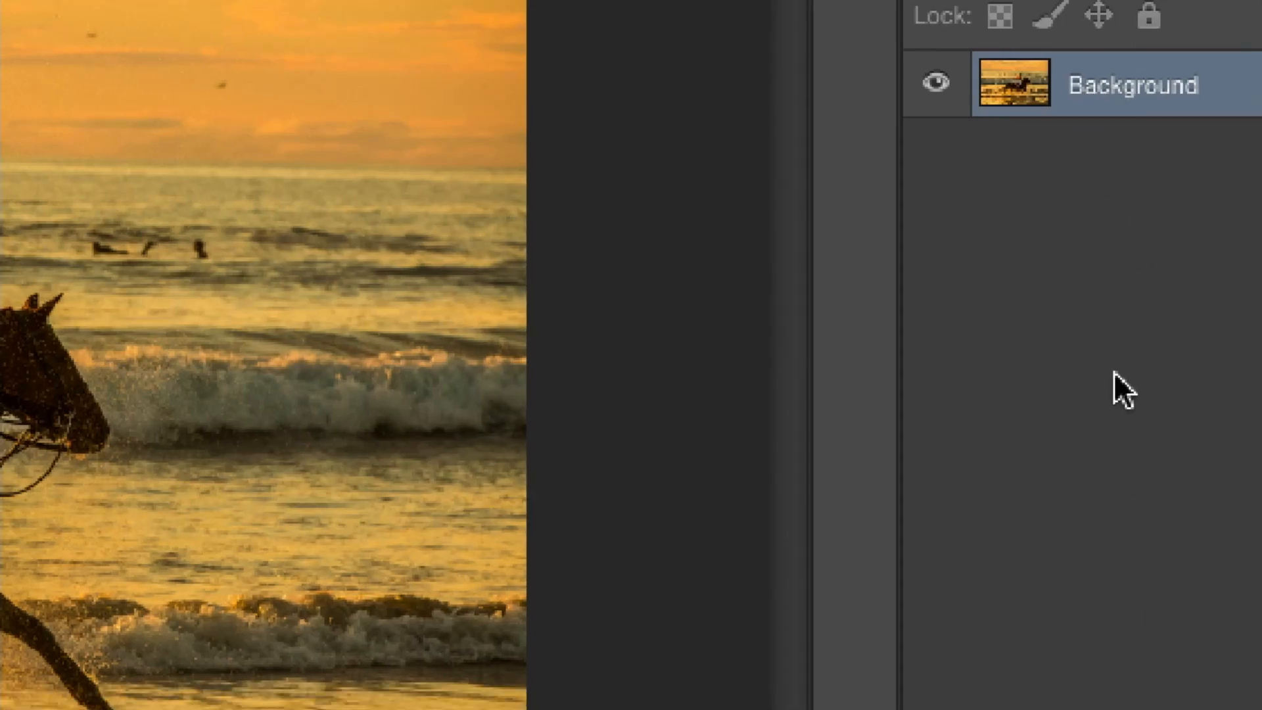
{"action": "left_click", "coordinate": [1027, 384], "text": "ctrl"}
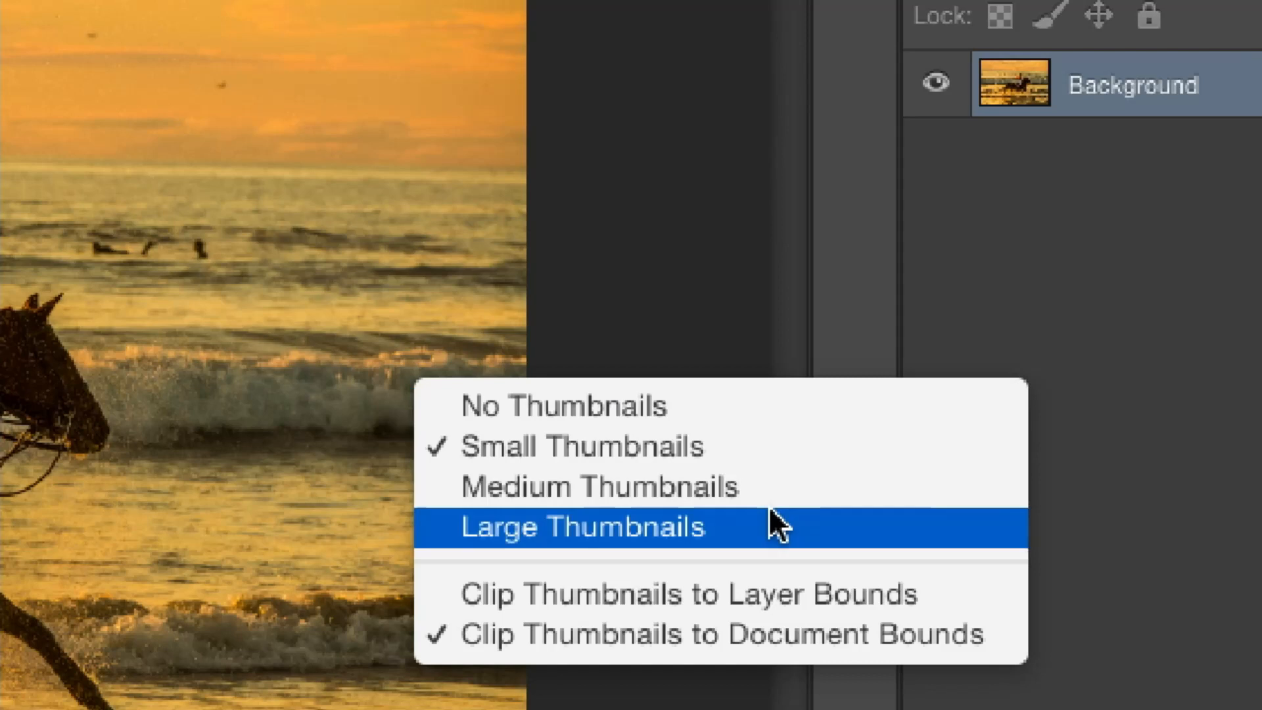
{"action": "left_click", "coordinate": [732, 407]}
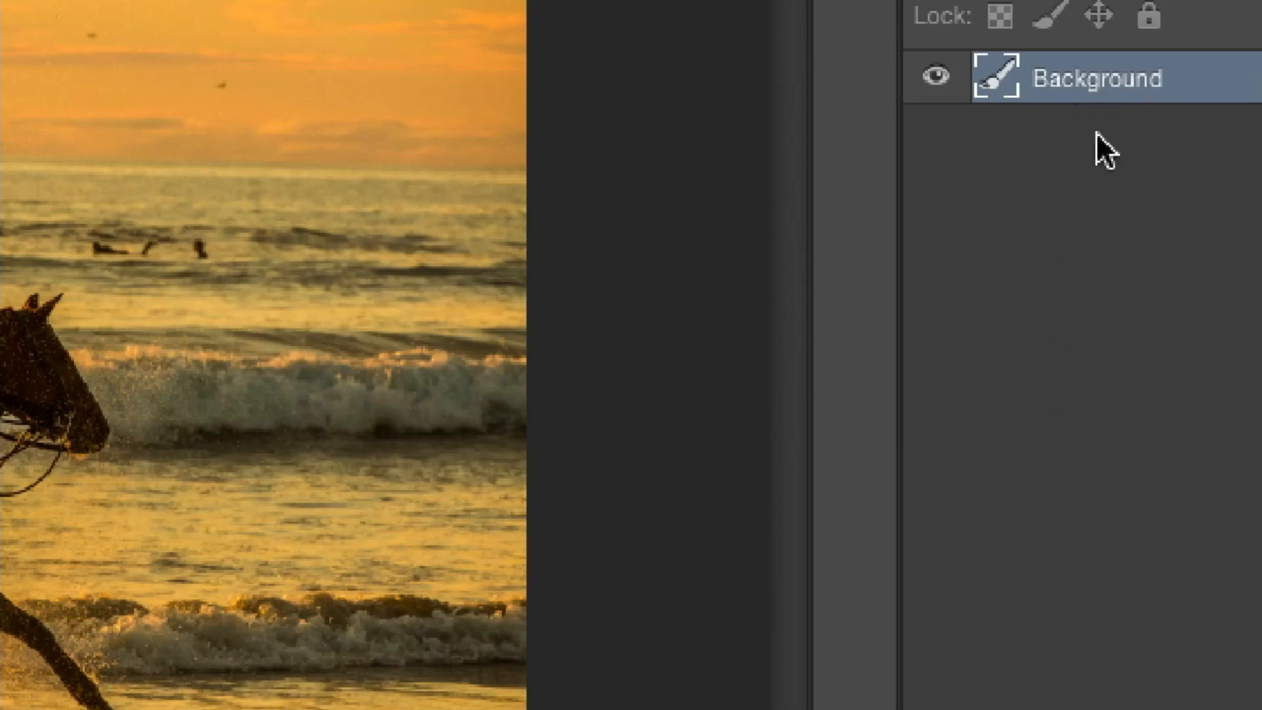
Set the layer thumbnails to Large Thumbnails and widen the Layers panel slightly.
{"action": "right_click", "coordinate": [1059, 181]}
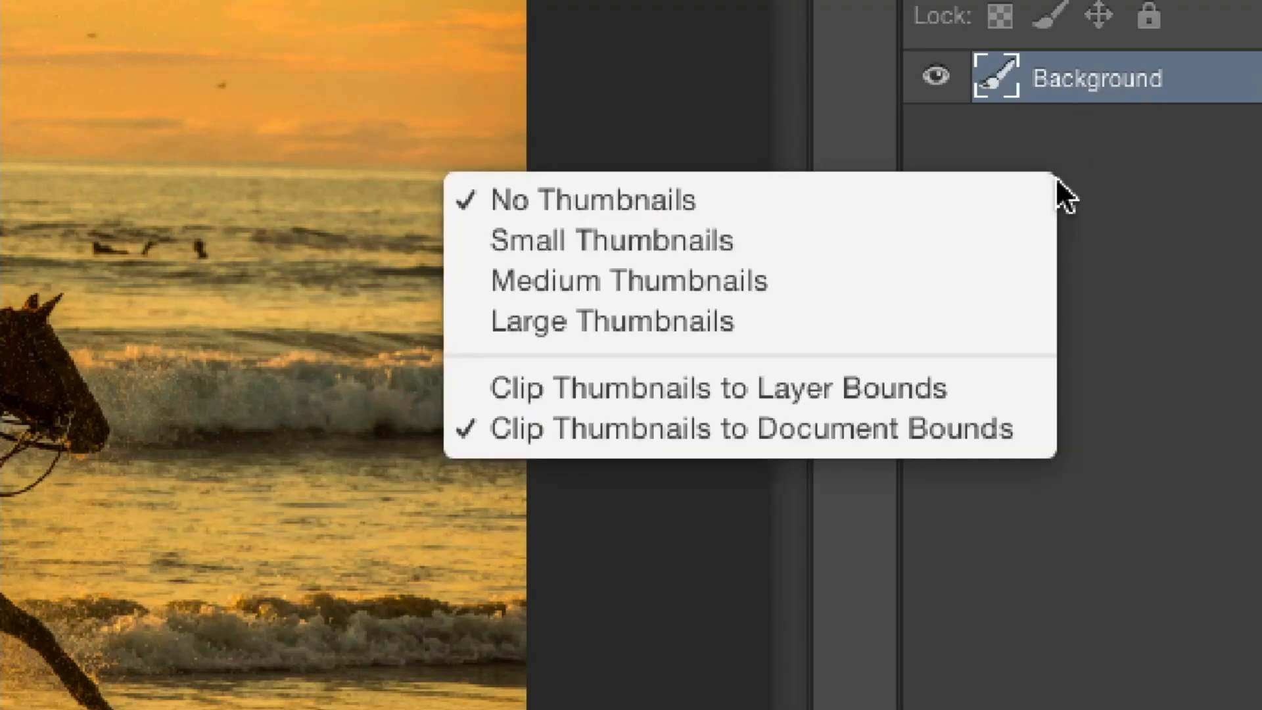
{"action": "left_click", "coordinate": [866, 311]}
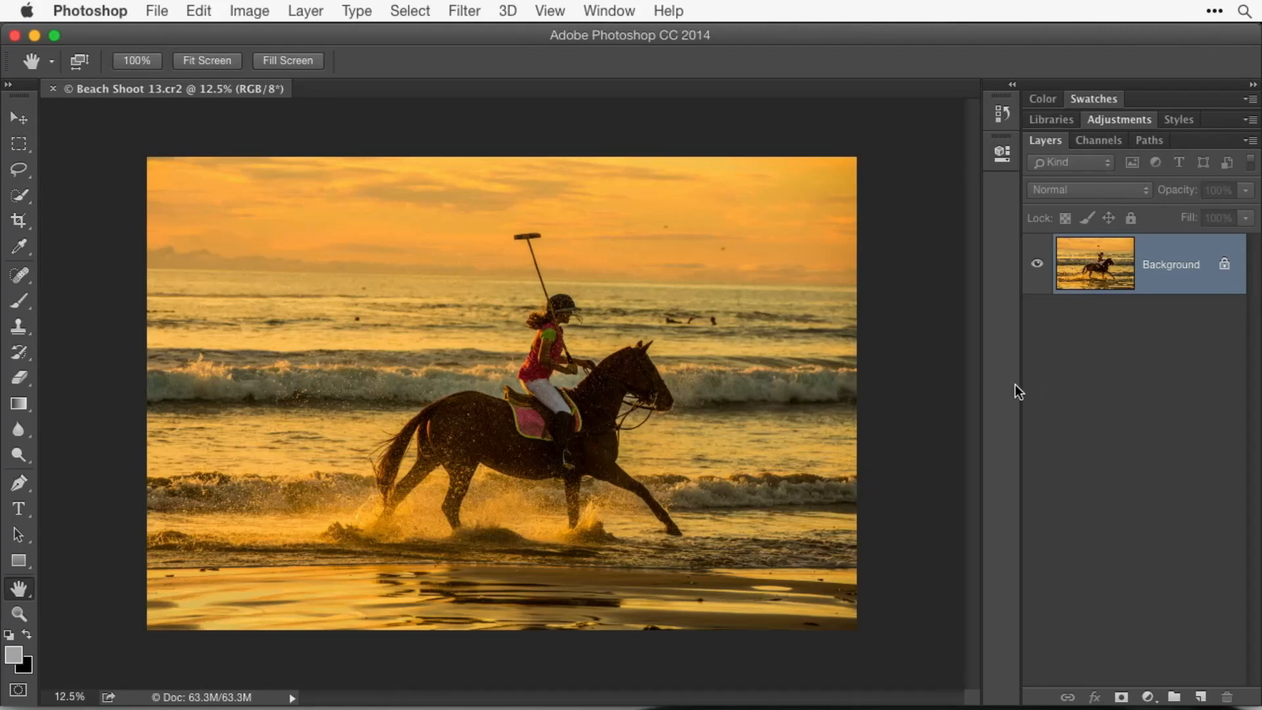
{"action": "left_click_drag", "start_coordinate": [1021, 386], "coordinate": [993, 391]}
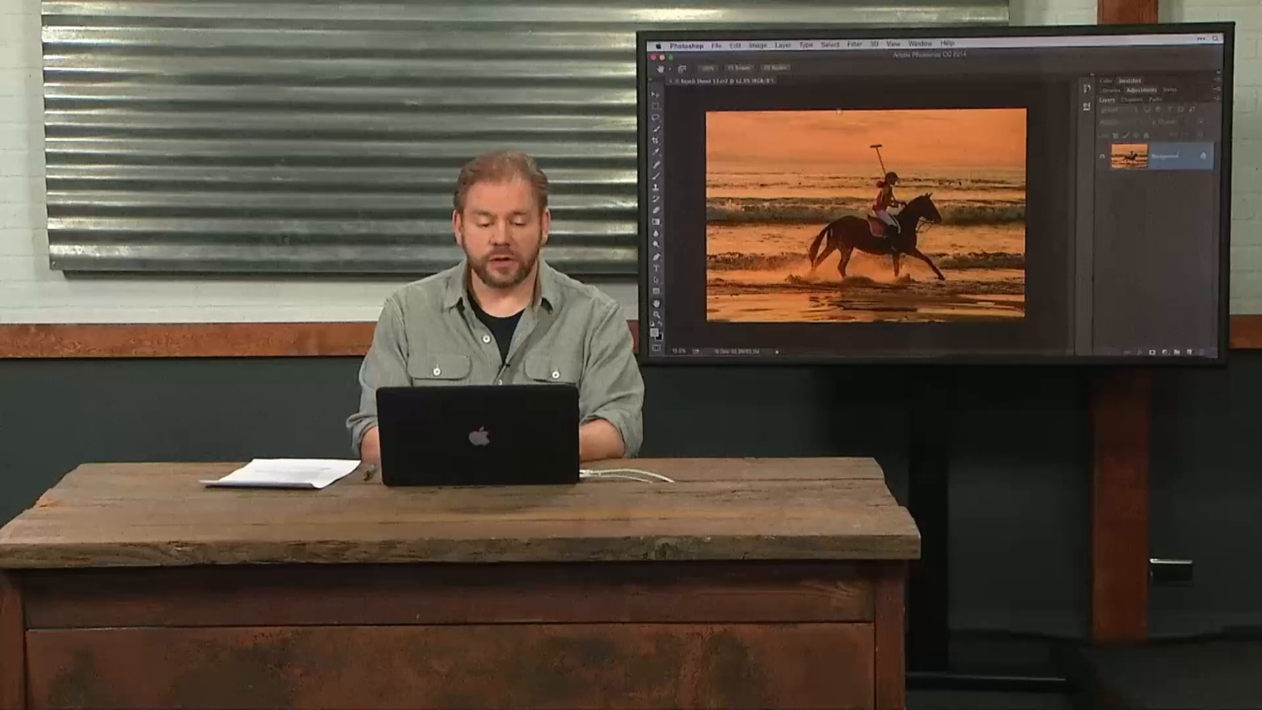
Duplicate the Beach Shoot 13.cr2 image as a new document named LAYERS.
{"action": "left_click", "coordinate": [758, 44]}
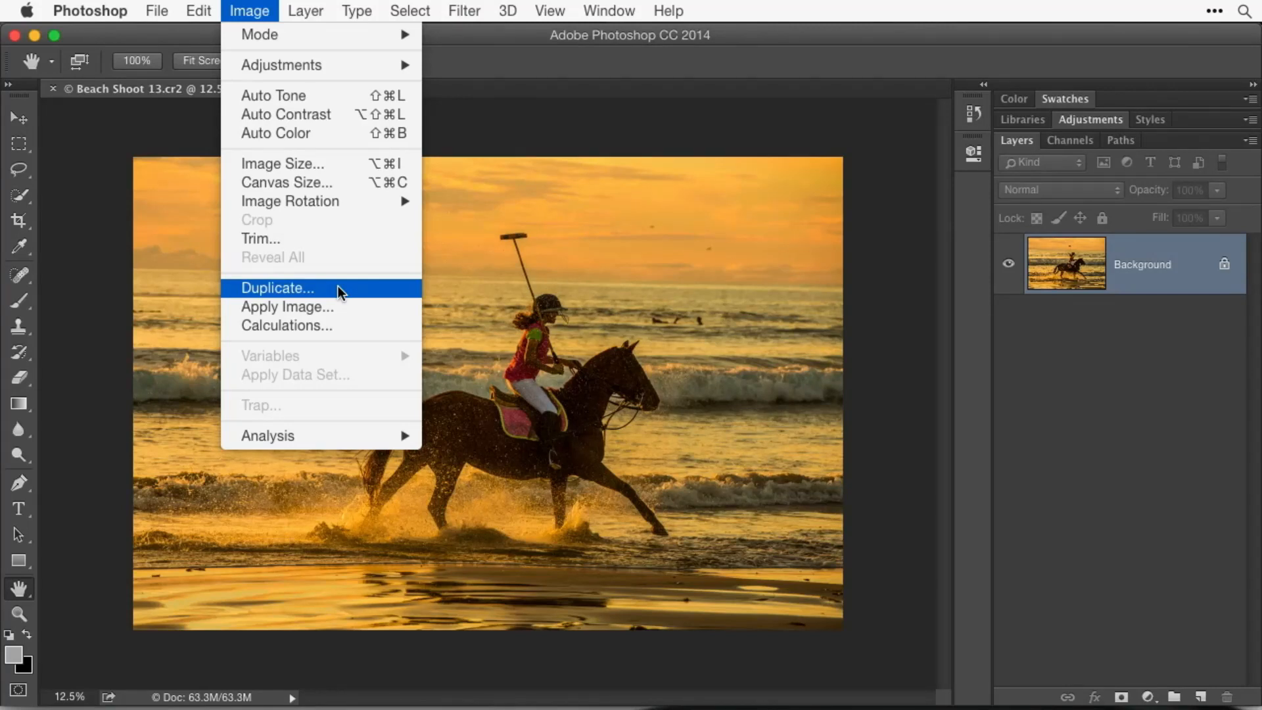
{"action": "left_click", "coordinate": [338, 288]}
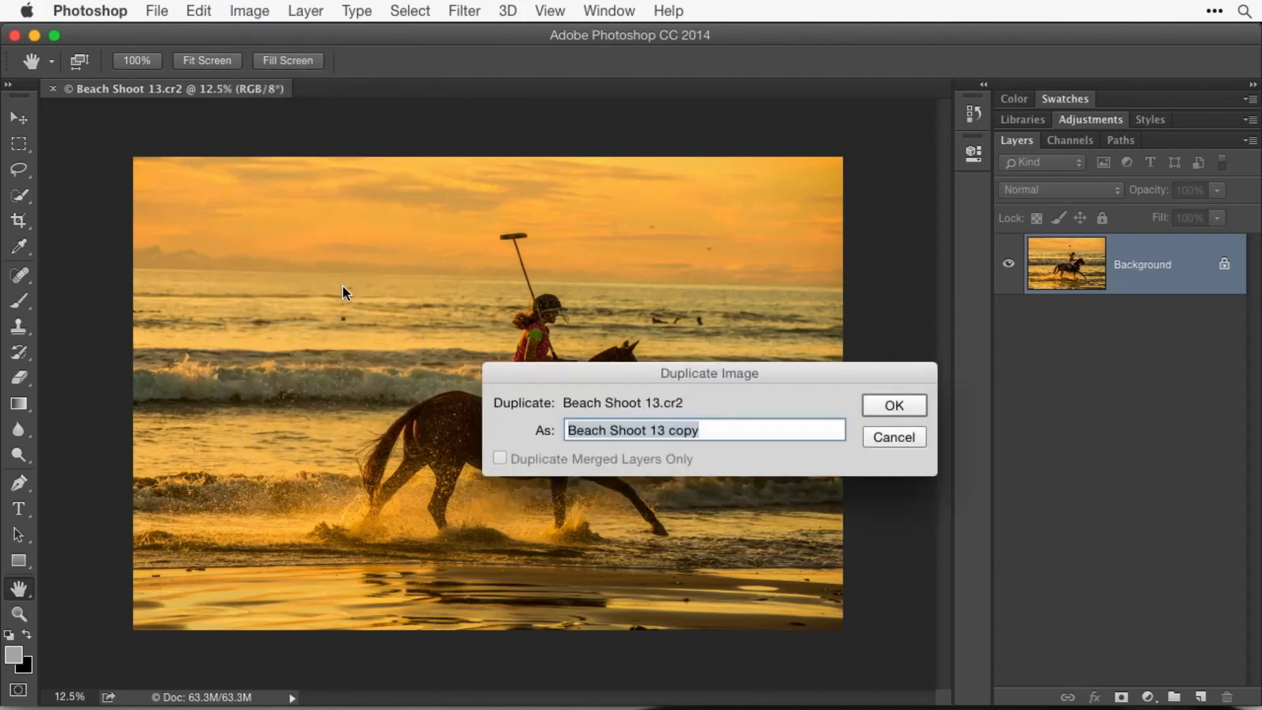
{"action": "type", "text": "LAYERS"}
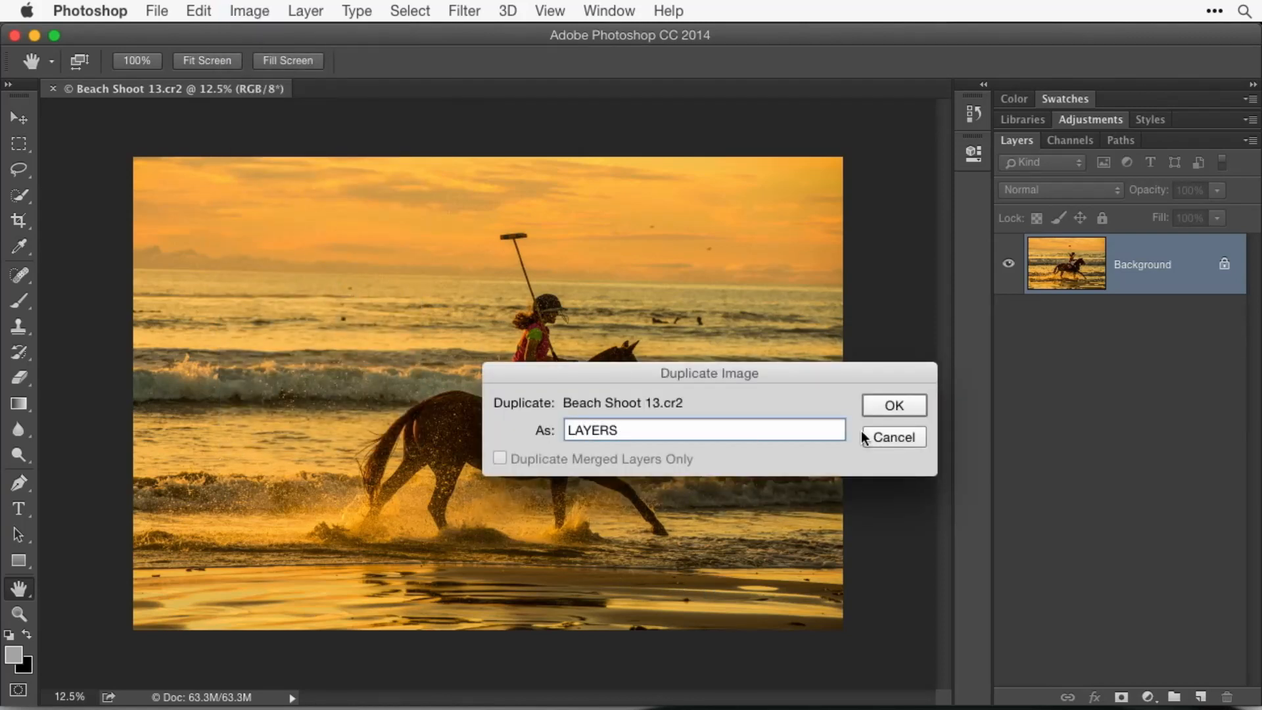
{"action": "left_click", "coordinate": [891, 404]}
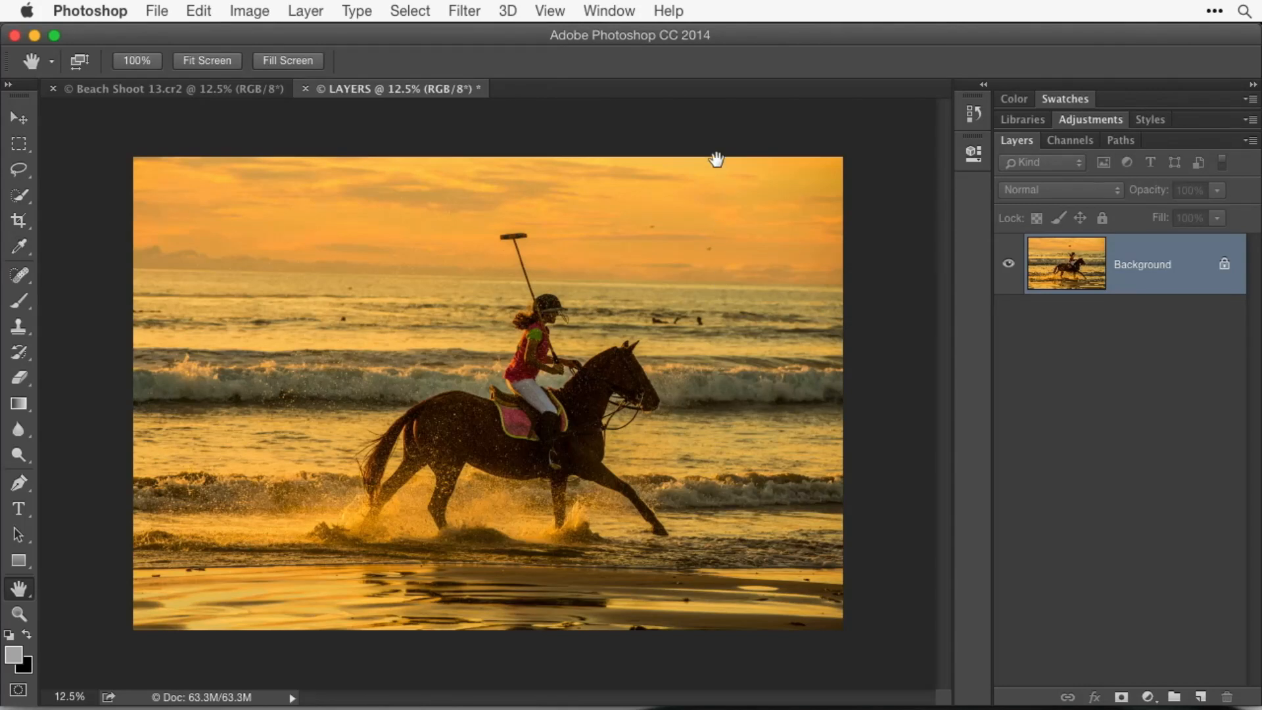
Arrange the two open documents one above the other with the 2-up Horizontal layout.
{"action": "left_click", "coordinate": [598, 14]}
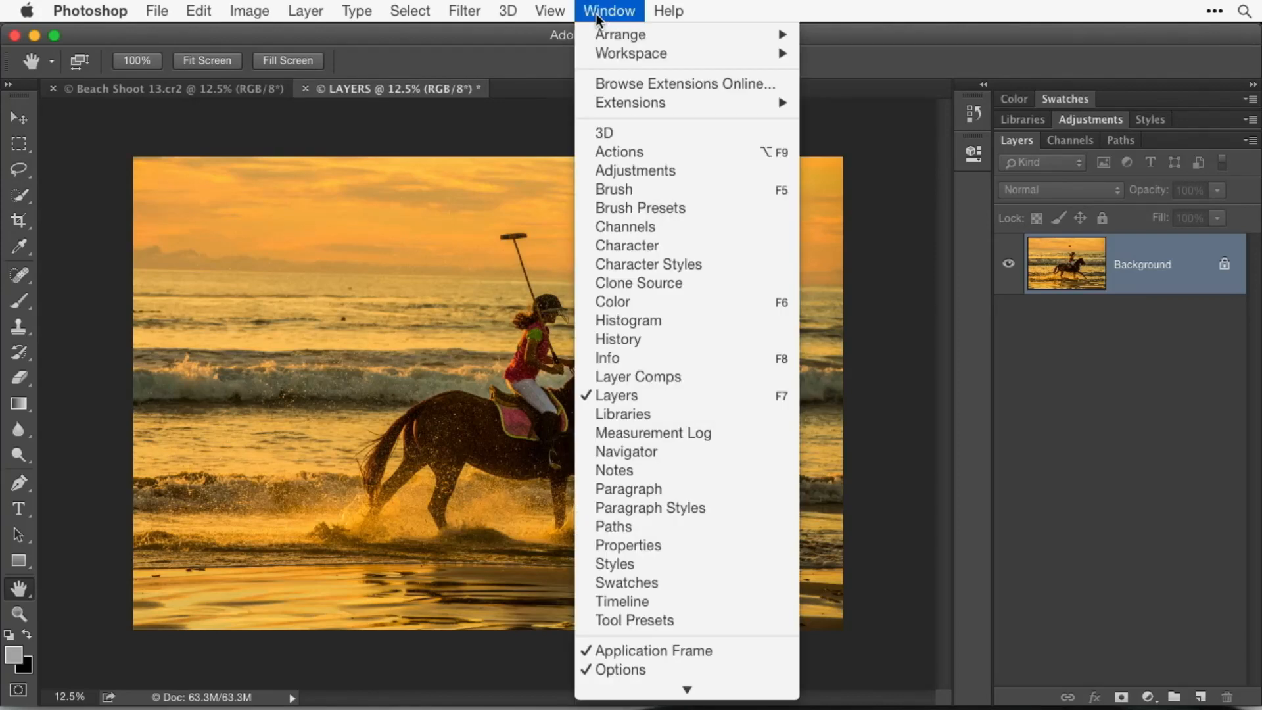
{"action": "mouse_move", "coordinate": [599, 33]}
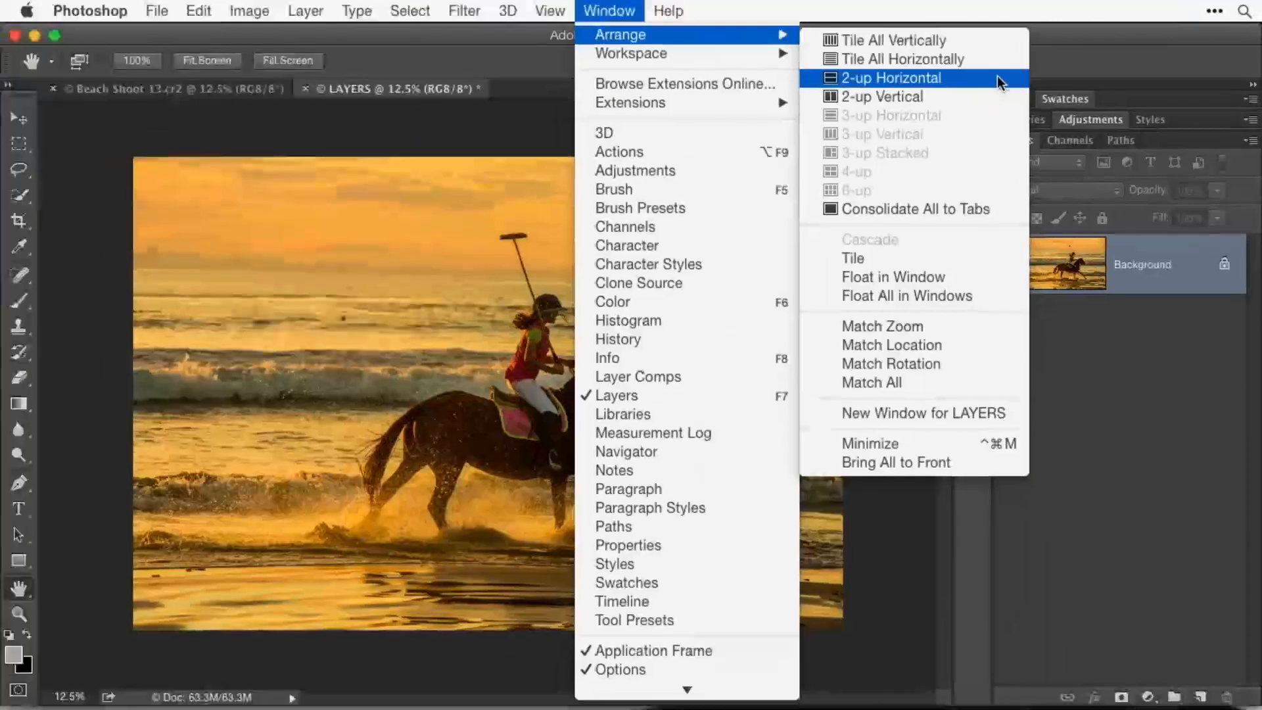
{"action": "left_click", "coordinate": [996, 76]}
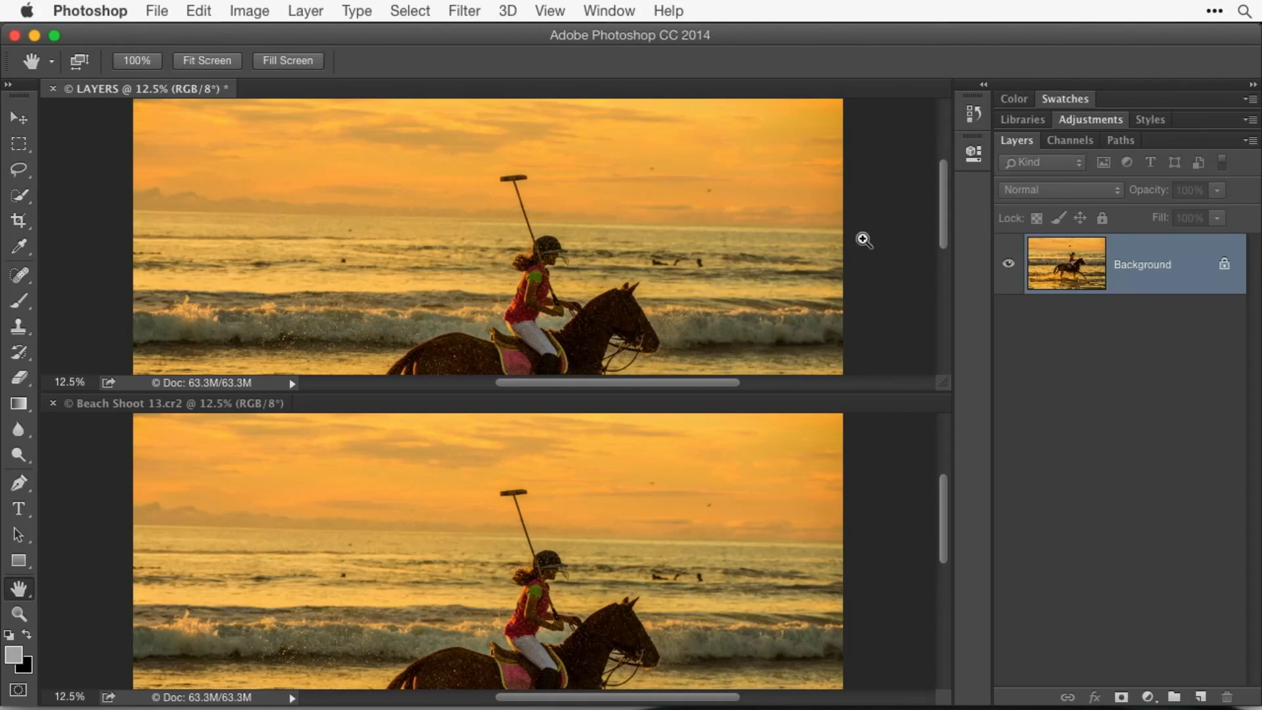
Zoom both the LAYERS and Beach Shoot 13.cr2 documents to 6.25% so each whole image fits its window.
{"action": "key", "text": "super+equal"}
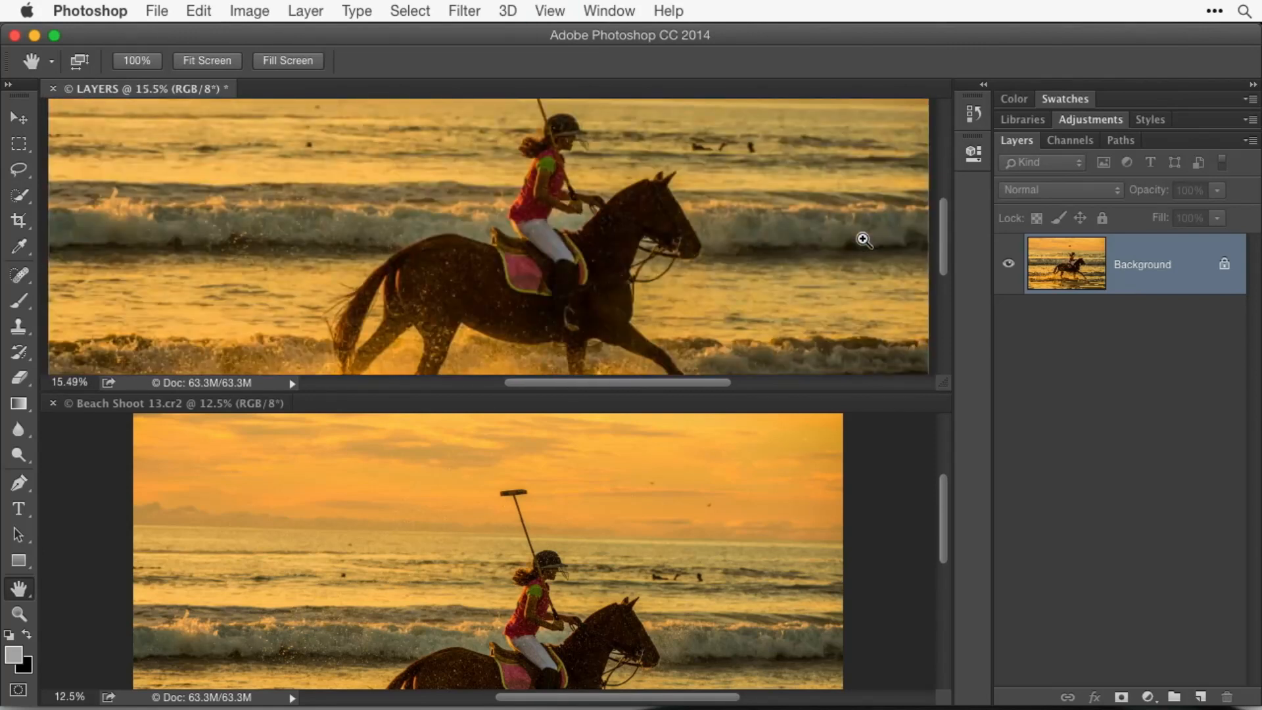
{"action": "key", "text": "super+minus"}
{"action": "key", "text": "super+minus"}
{"action": "key", "text": "super+minus"}
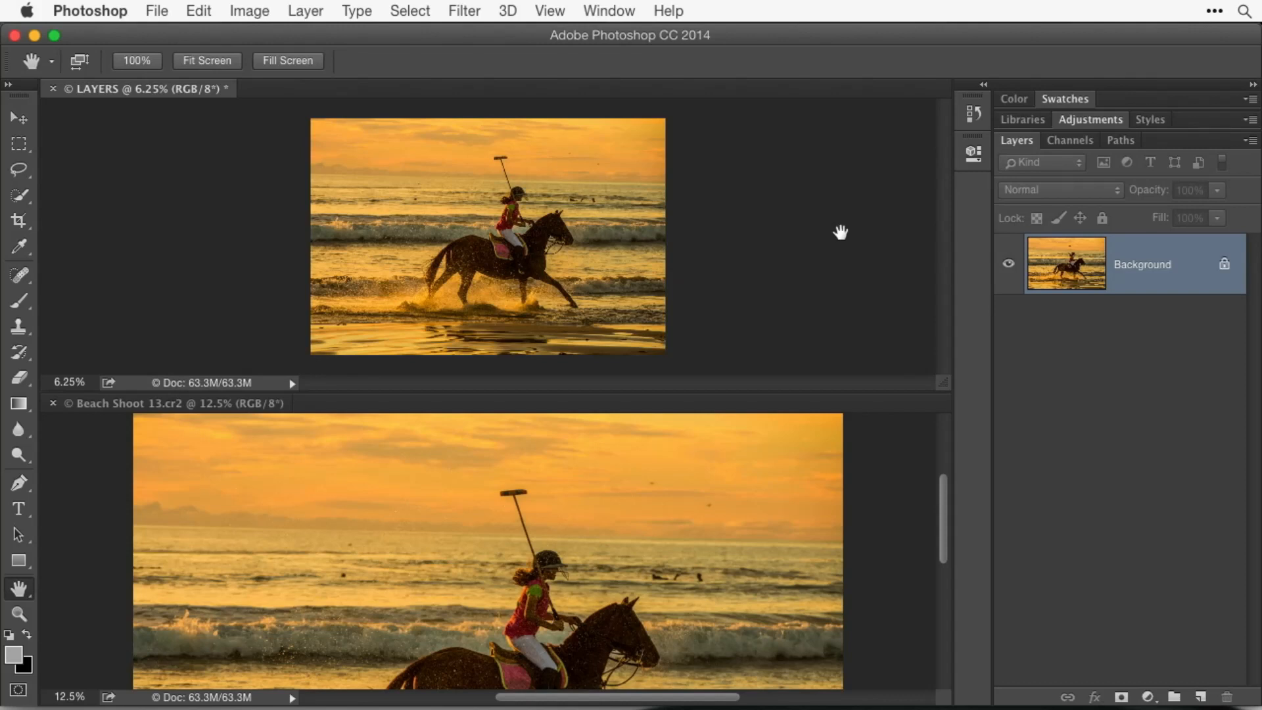
{"action": "left_click", "coordinate": [113, 402]}
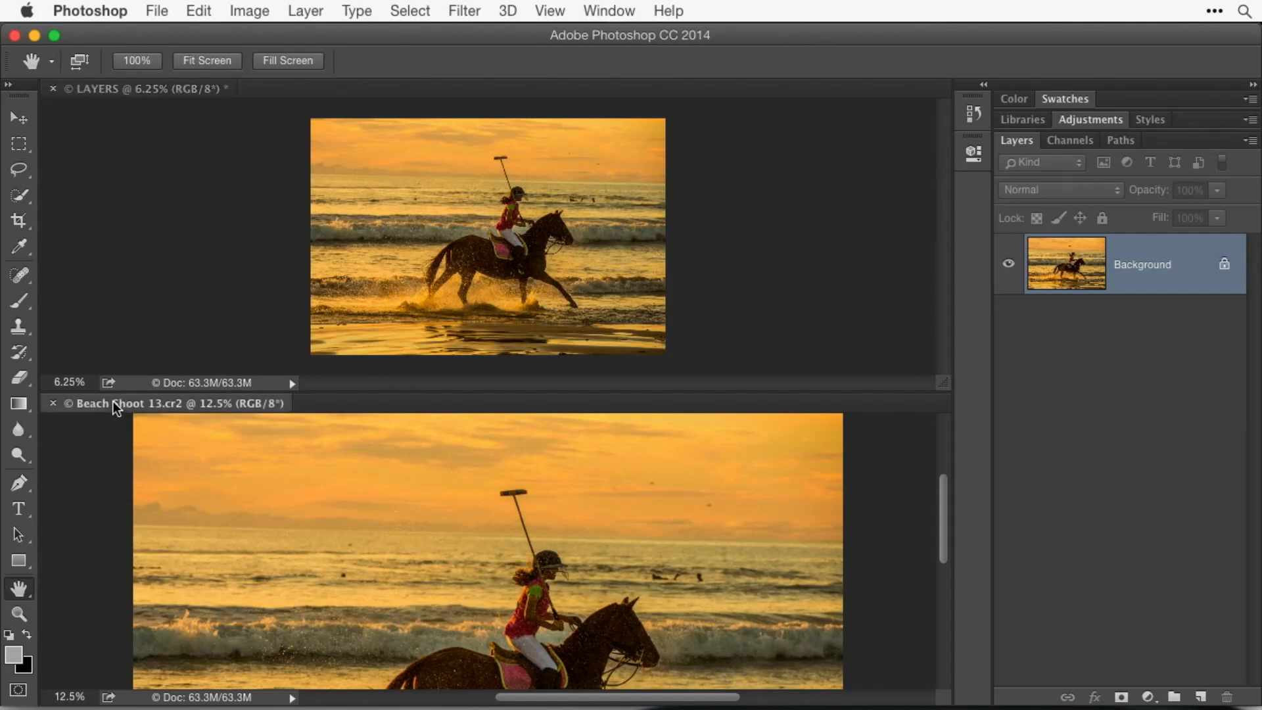
{"action": "key", "text": "super+minus"}
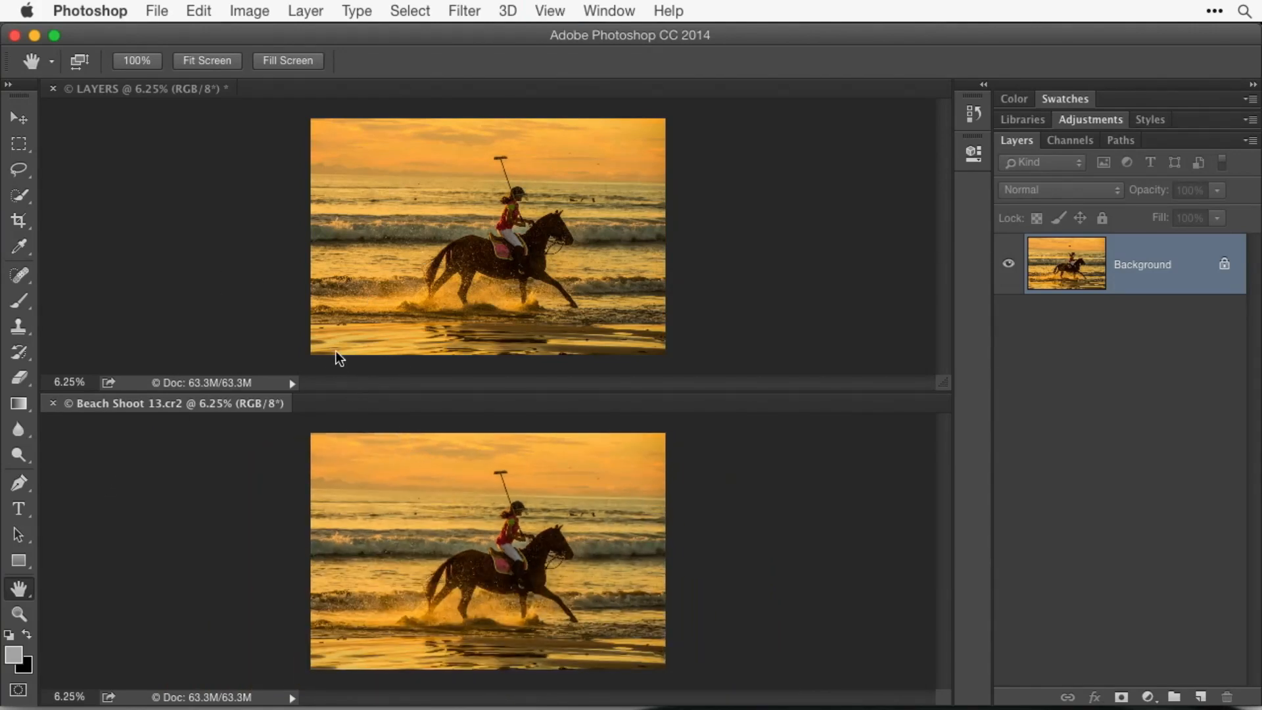
Switch back and forth between the LAYERS and Beach Shoot 13.cr2 documents, leaving Beach Shoot 13.cr2 active.
{"action": "left_click", "coordinate": [121, 88]}
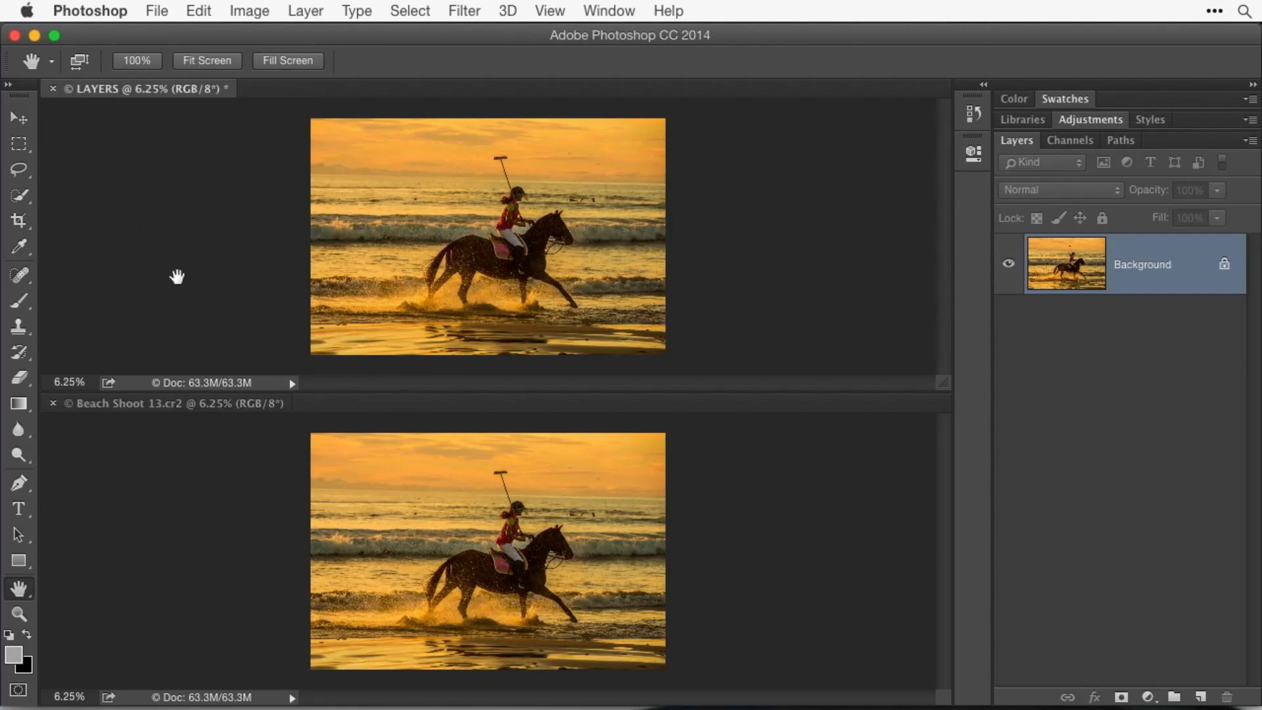
{"action": "left_click", "coordinate": [179, 404]}
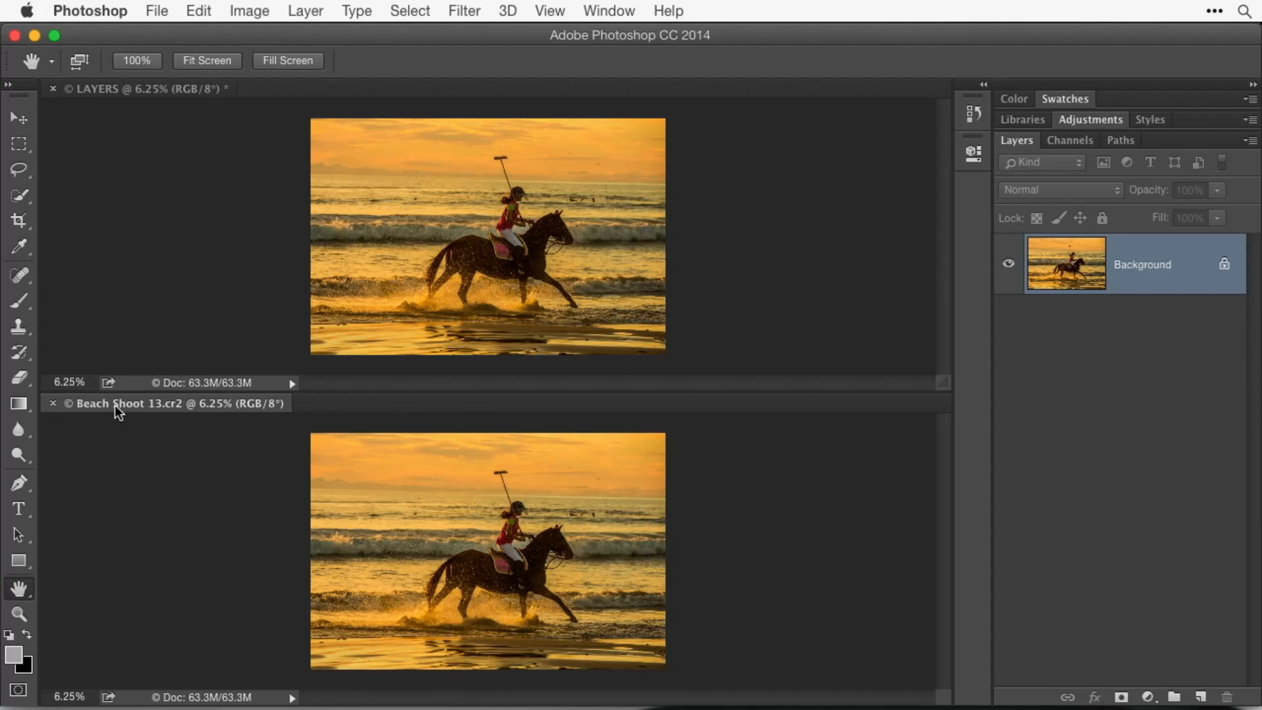
{"action": "left_click", "coordinate": [129, 89]}
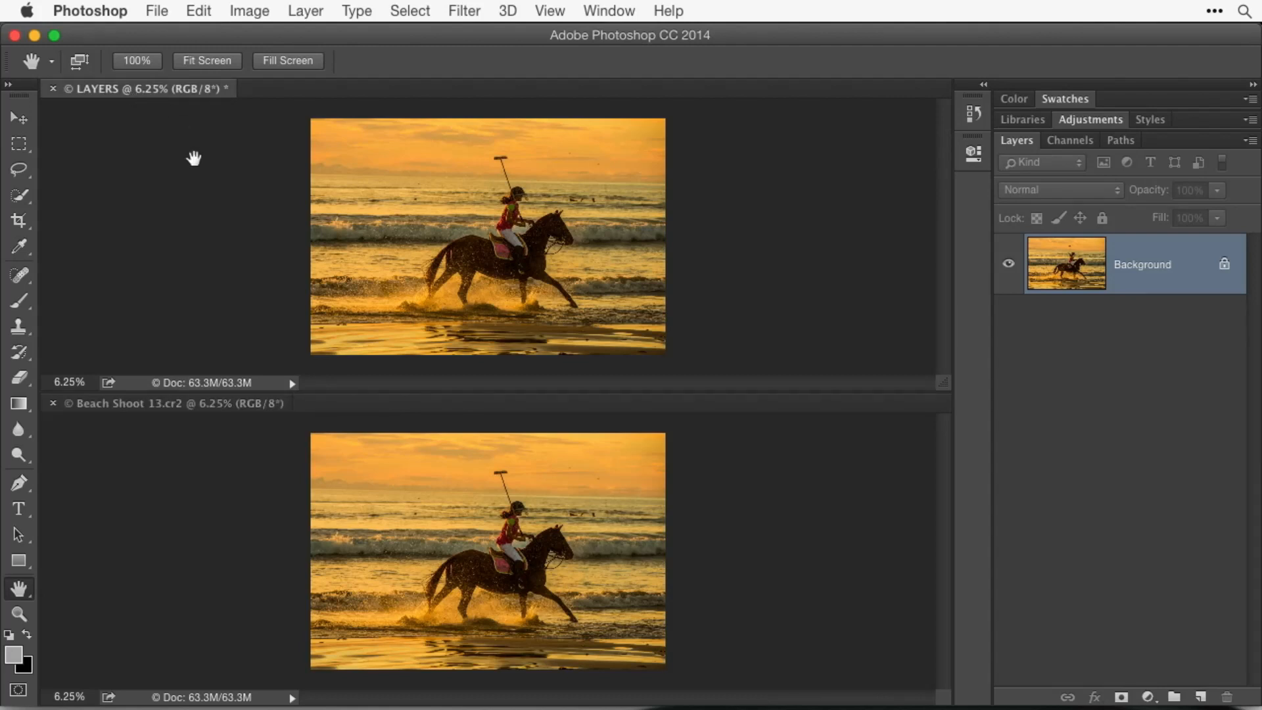
{"action": "left_click", "coordinate": [165, 408]}
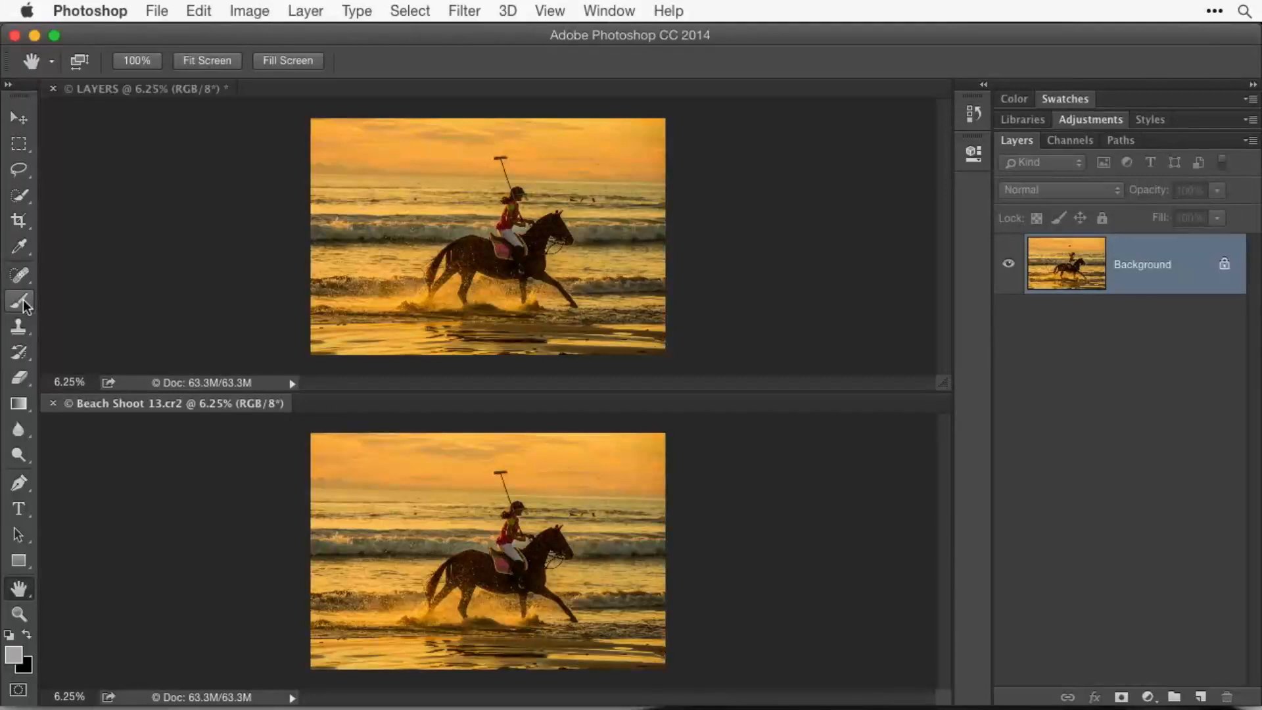
Select the Brush tool and set the foreground color to pure white (ffffff).
{"action": "left_click", "coordinate": [22, 302]}
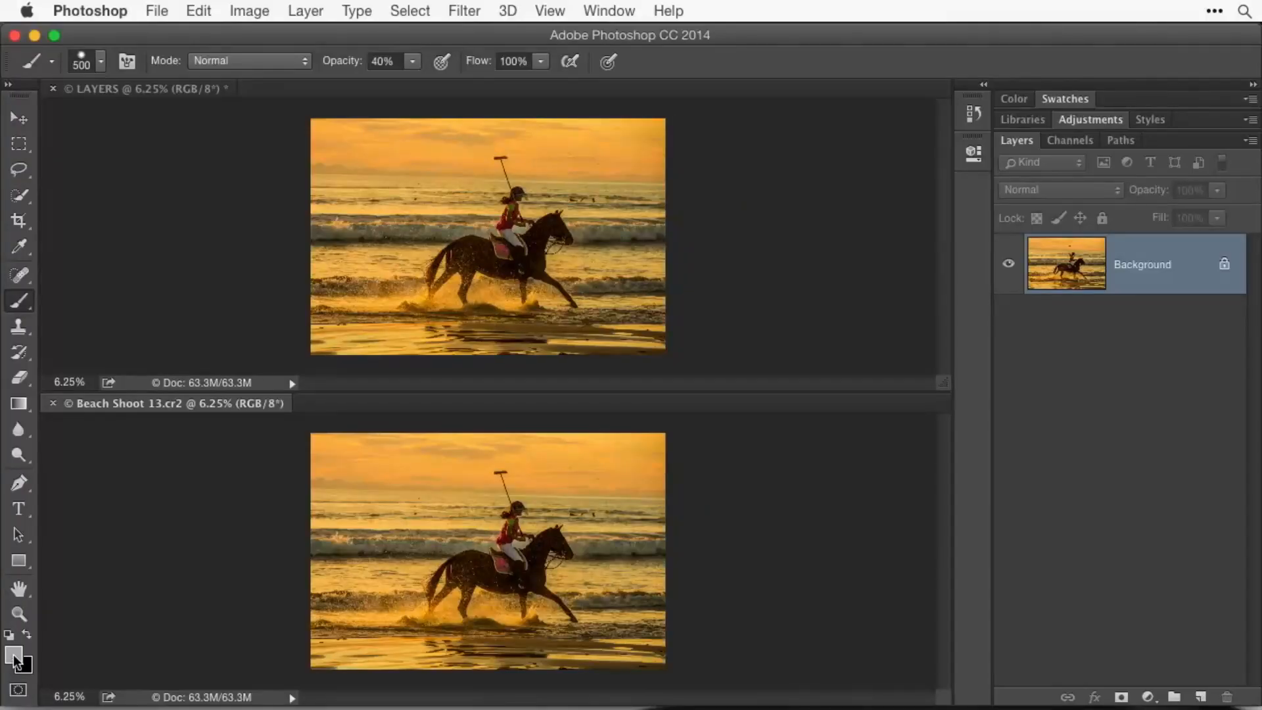
{"action": "left_click", "coordinate": [14, 658]}
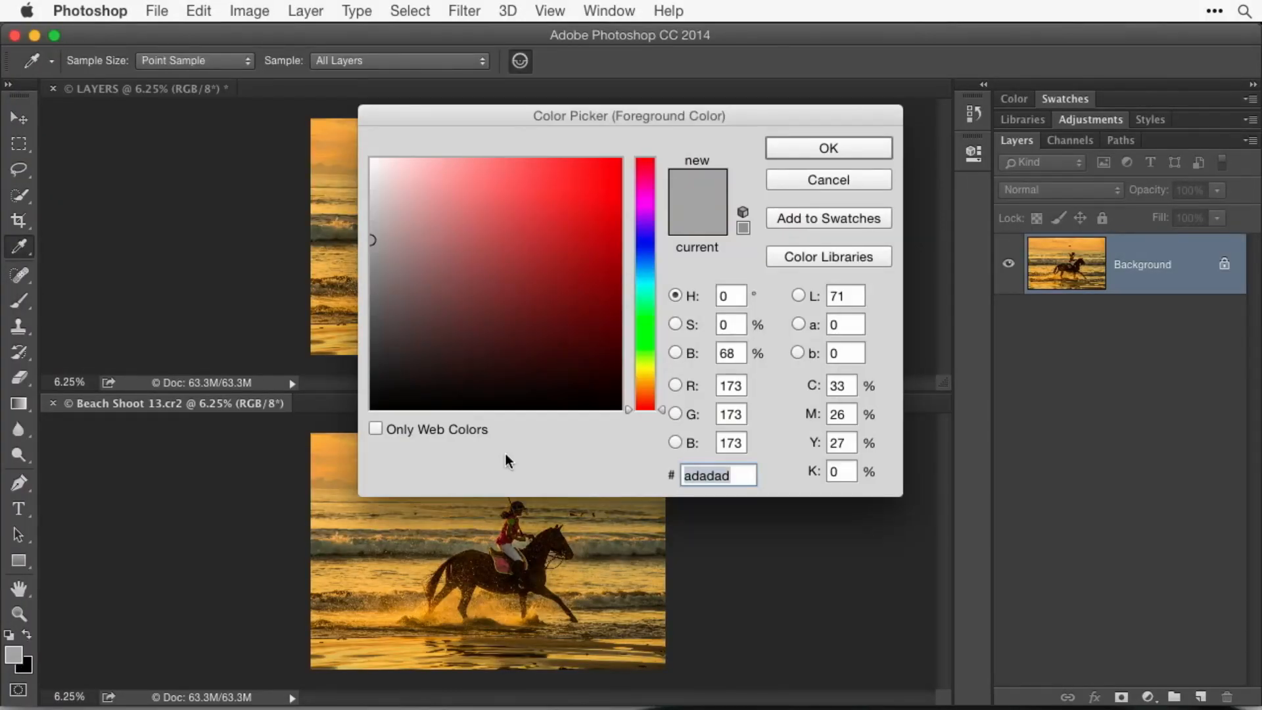
{"action": "left_click", "coordinate": [409, 198]}
{"action": "left_click_drag", "start_coordinate": [394, 181], "coordinate": [358, 139]}
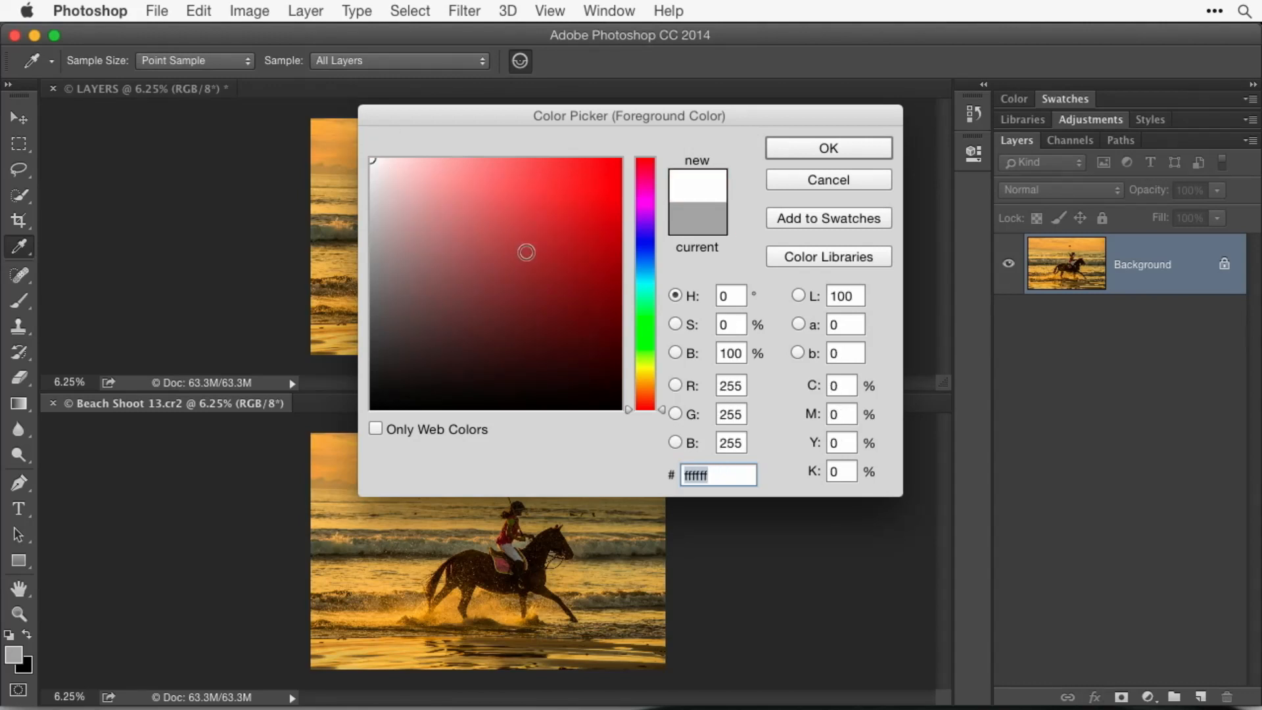
{"action": "left_click", "coordinate": [813, 147]}
{"action": "key", "text": "b"}
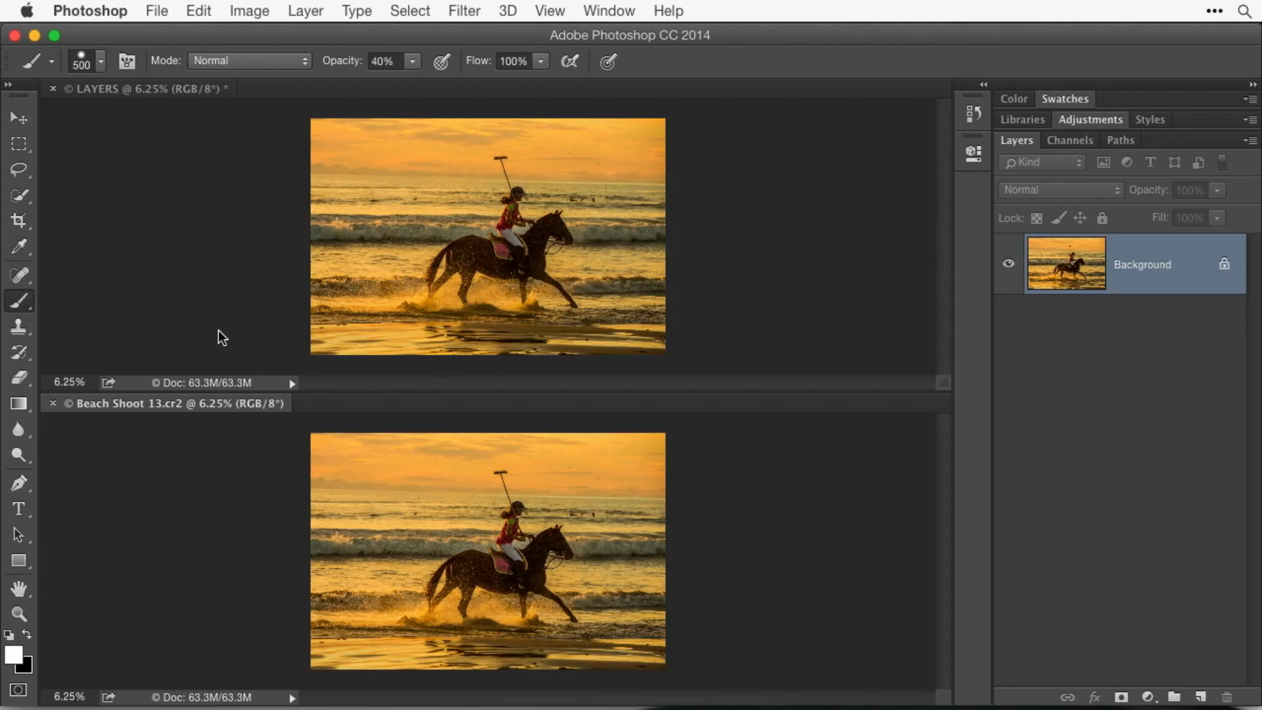
Set the Brush tool's opacity to 100% and review its size and hardness settings.
{"action": "key", "text": "h"}
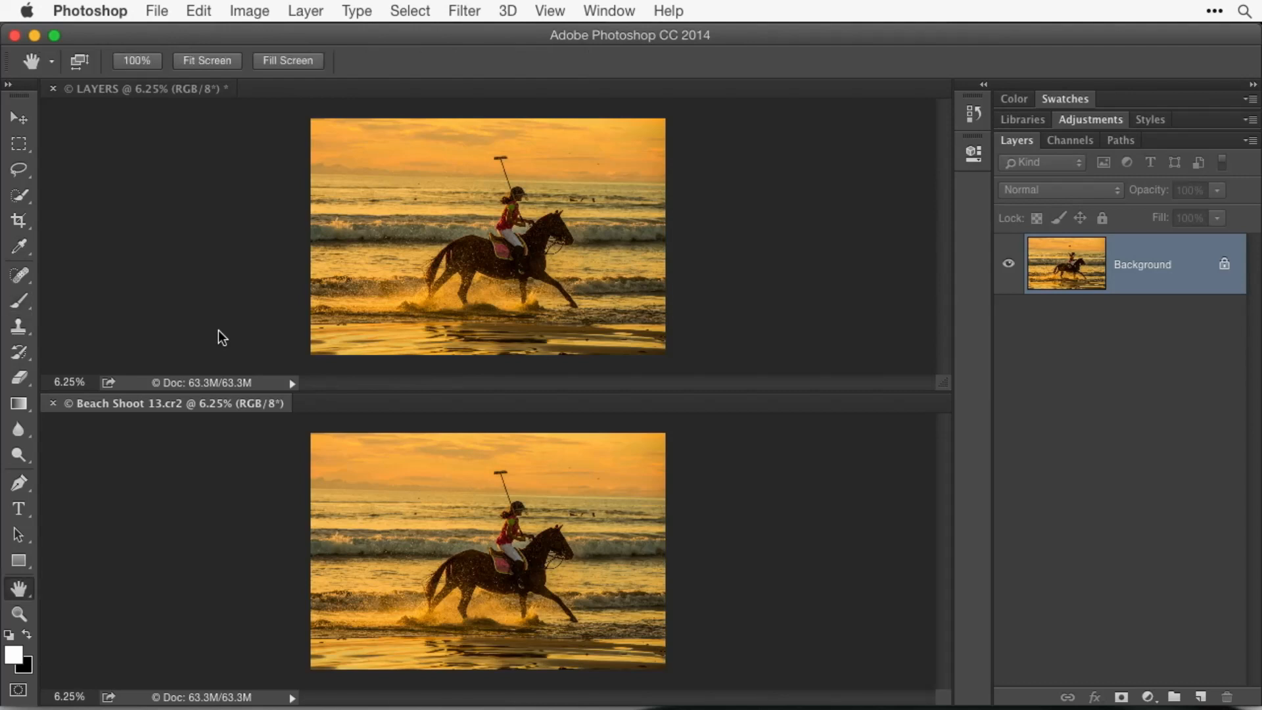
{"action": "left_click", "coordinate": [23, 304]}
{"action": "key", "text": "0"}
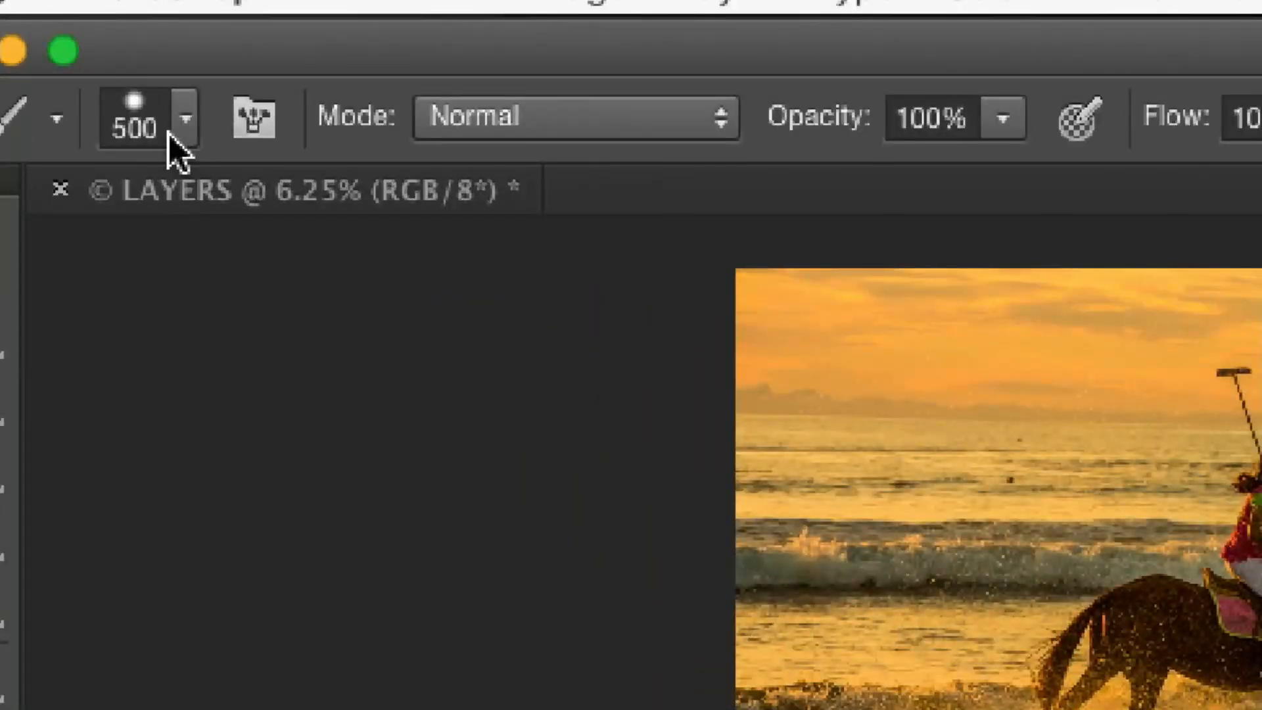
{"action": "left_click", "coordinate": [178, 130]}
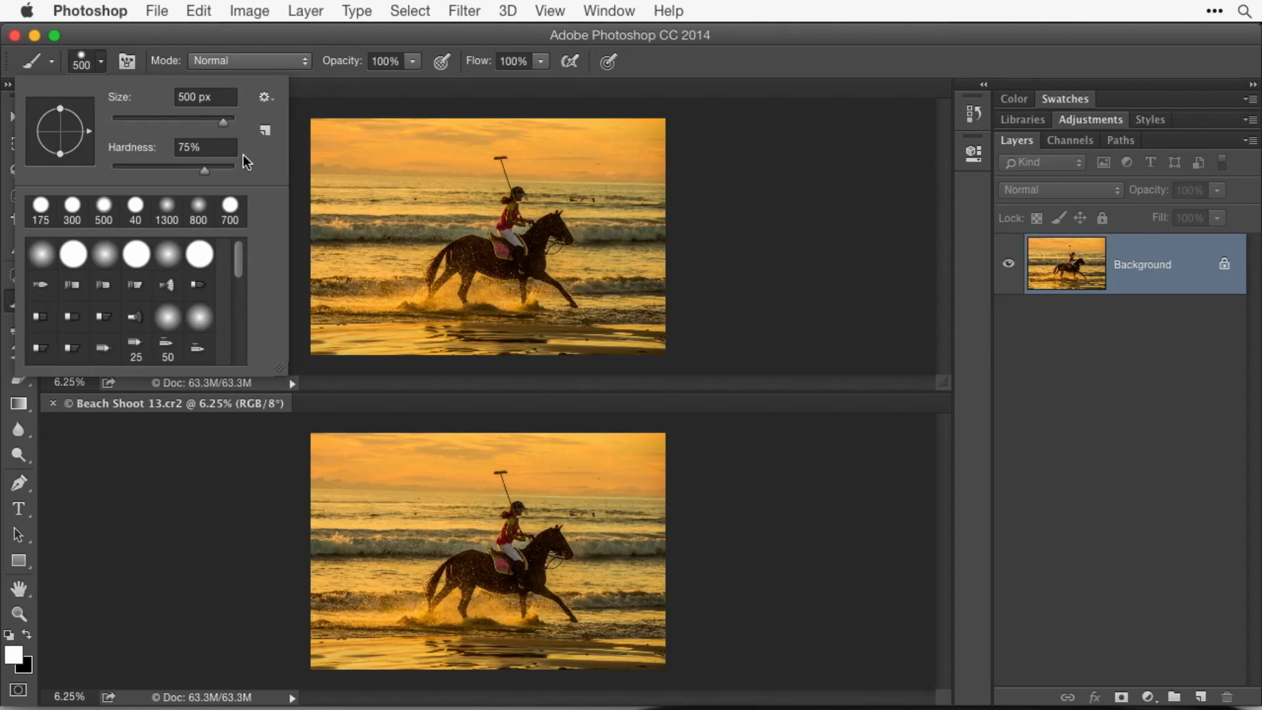
{"action": "left_click", "coordinate": [103, 50]}
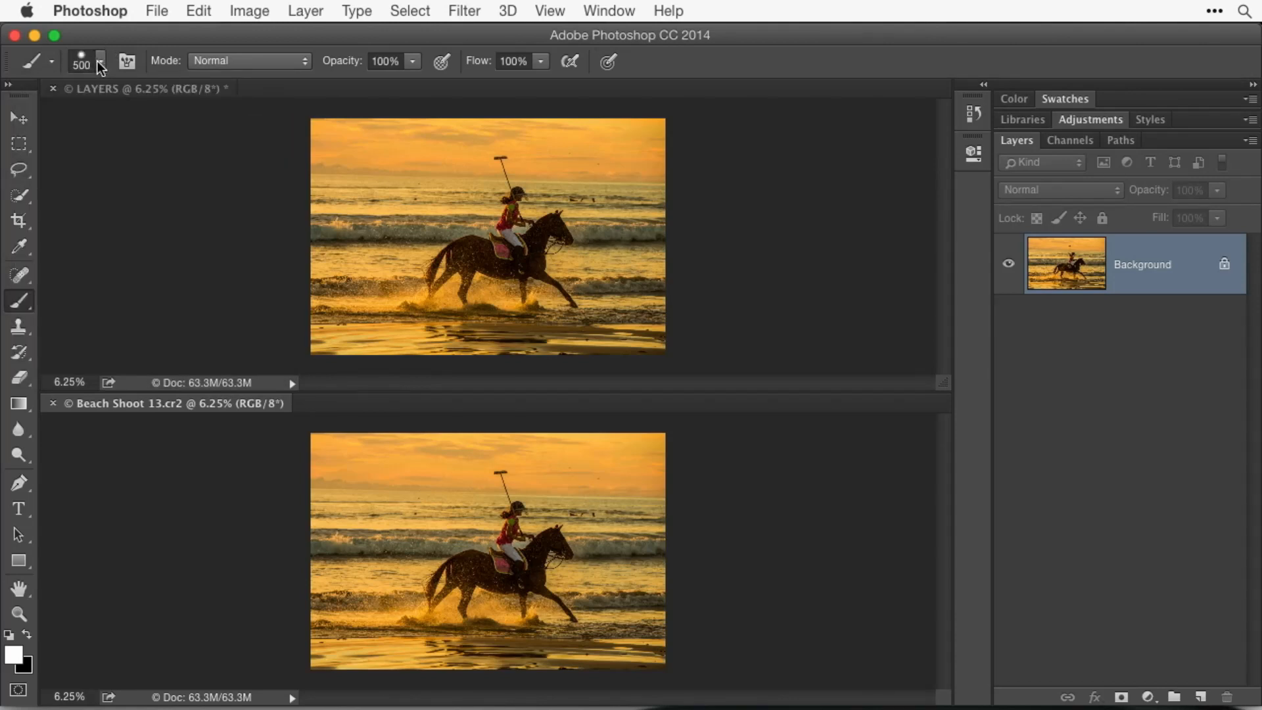
Review the brush size and hardness options, and enlarge and shrink the brush in steps, ending at 1200 px.
{"action": "left_click", "coordinate": [97, 61]}
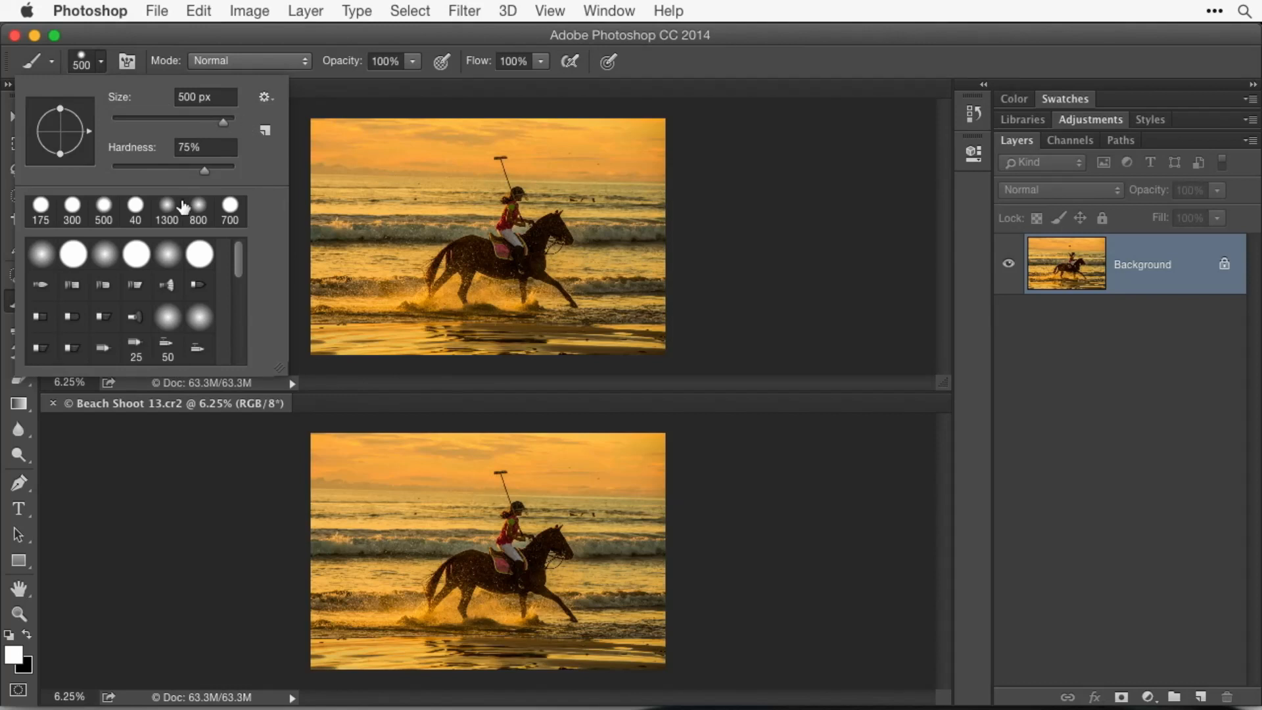
{"action": "left_click", "coordinate": [128, 37]}
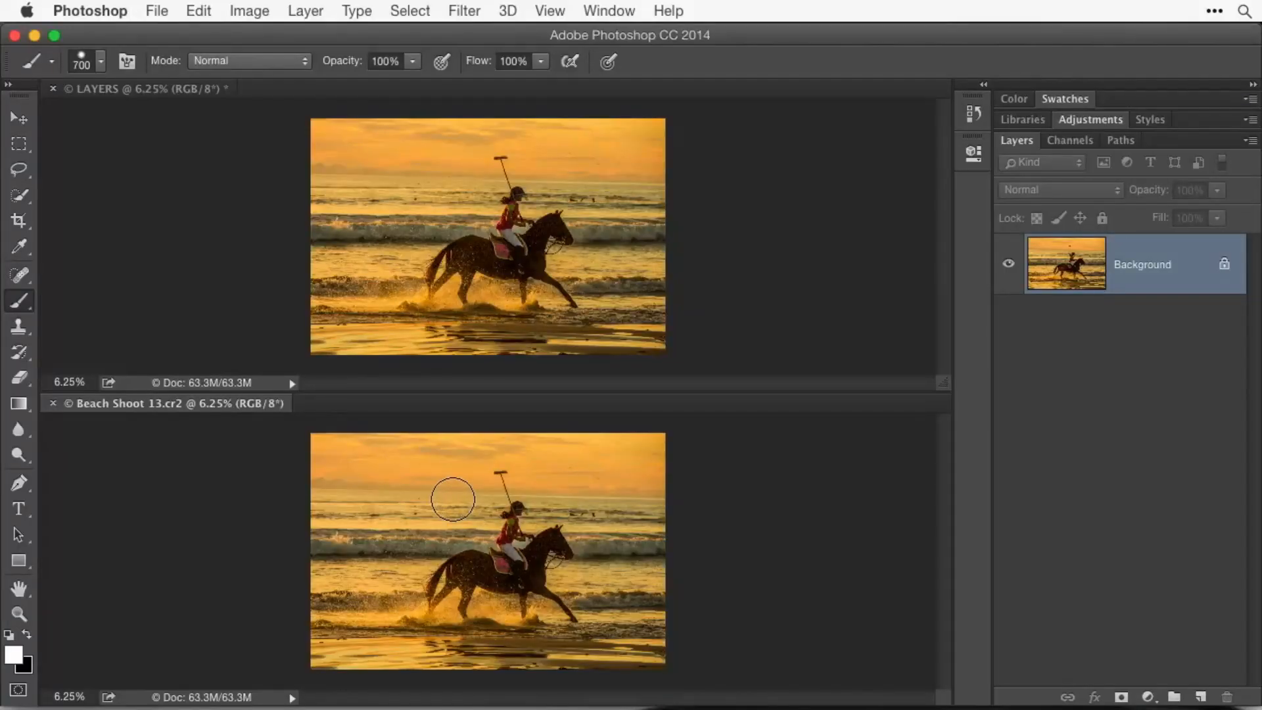
{"action": "key", "text": "bracketright"}
{"action": "key", "text": "bracketright"}
{"action": "key", "text": "bracketright"}
{"action": "key", "text": "bracketright"}
{"action": "key", "text": "bracketright"}
{"action": "key", "text": "bracketright"}
{"action": "key", "text": "bracketleft"}
{"action": "key", "text": "bracketleft"}
{"action": "key", "text": "bracketleft"}
{"action": "key", "text": "bracketleft"}
{"action": "key", "text": "bracketleft"}
{"action": "key", "text": "bracketleft"}
{"action": "key", "text": "bracketright"}
{"action": "key", "text": "bracketright"}
{"action": "key", "text": "bracketright"}
{"action": "key", "text": "bracketright"}
{"action": "key", "text": "bracketright"}
{"action": "key", "text": "bracketright"}
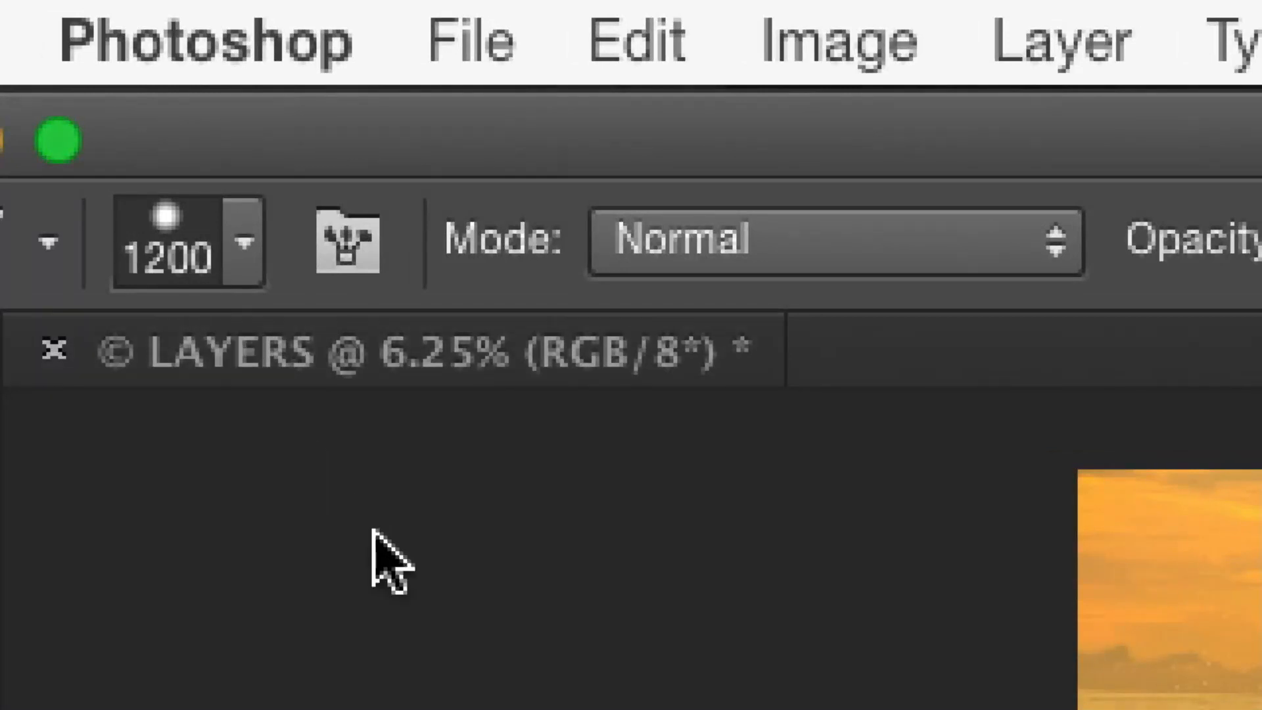
Shrink the brush to 400 px, enlarge it again in steps, and reduce it to 300 px.
{"action": "key", "text": "bracketleft"}
{"action": "key", "text": "bracketleft"}
{"action": "key", "text": "bracketleft"}
{"action": "key", "text": "bracketleft"}
{"action": "key", "text": "bracketleft"}
{"action": "key", "text": "bracketleft"}
{"action": "key", "text": "bracketleft"}
{"action": "key", "text": "bracketleft"}
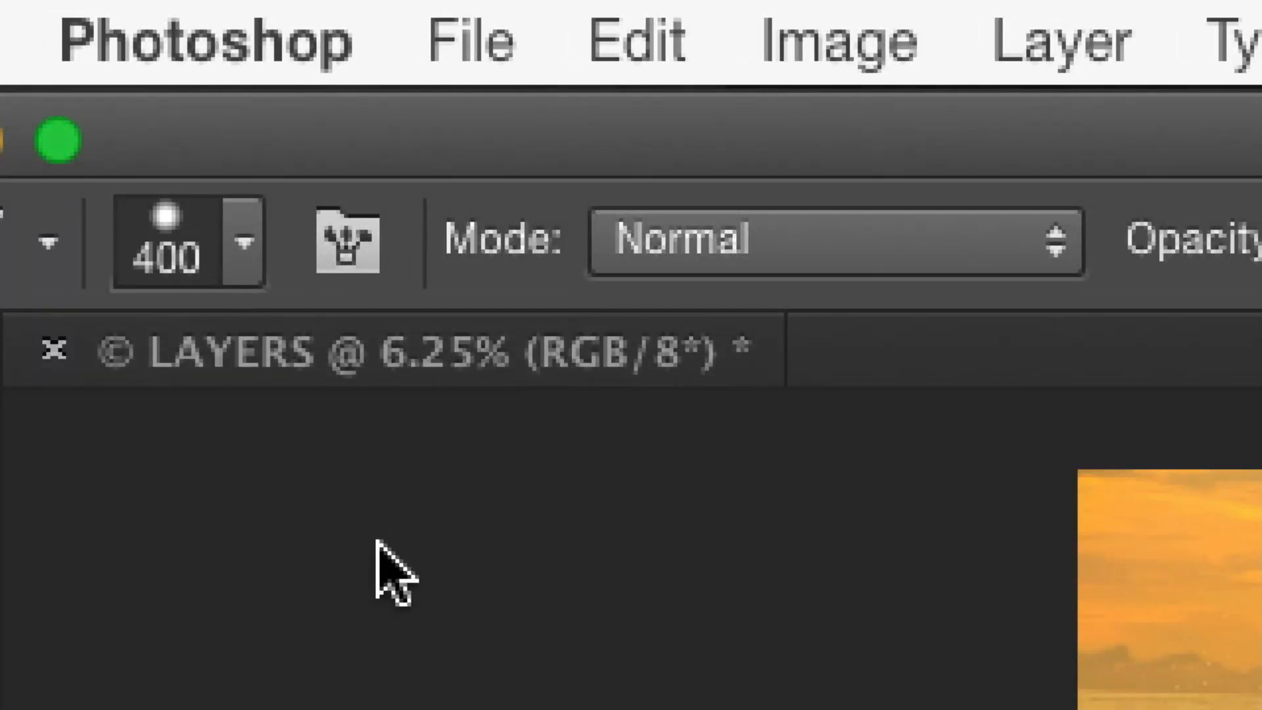
{"action": "key", "text": "bracketright"}
{"action": "key", "text": "bracketright"}
{"action": "key", "text": "bracketright"}
{"action": "key", "text": "bracketright"}
{"action": "key", "text": "bracketleft"}
{"action": "key", "text": "bracketleft"}
{"action": "key", "text": "bracketleft"}
{"action": "key", "text": "bracketleft"}
{"action": "key", "text": "bracketleft"}
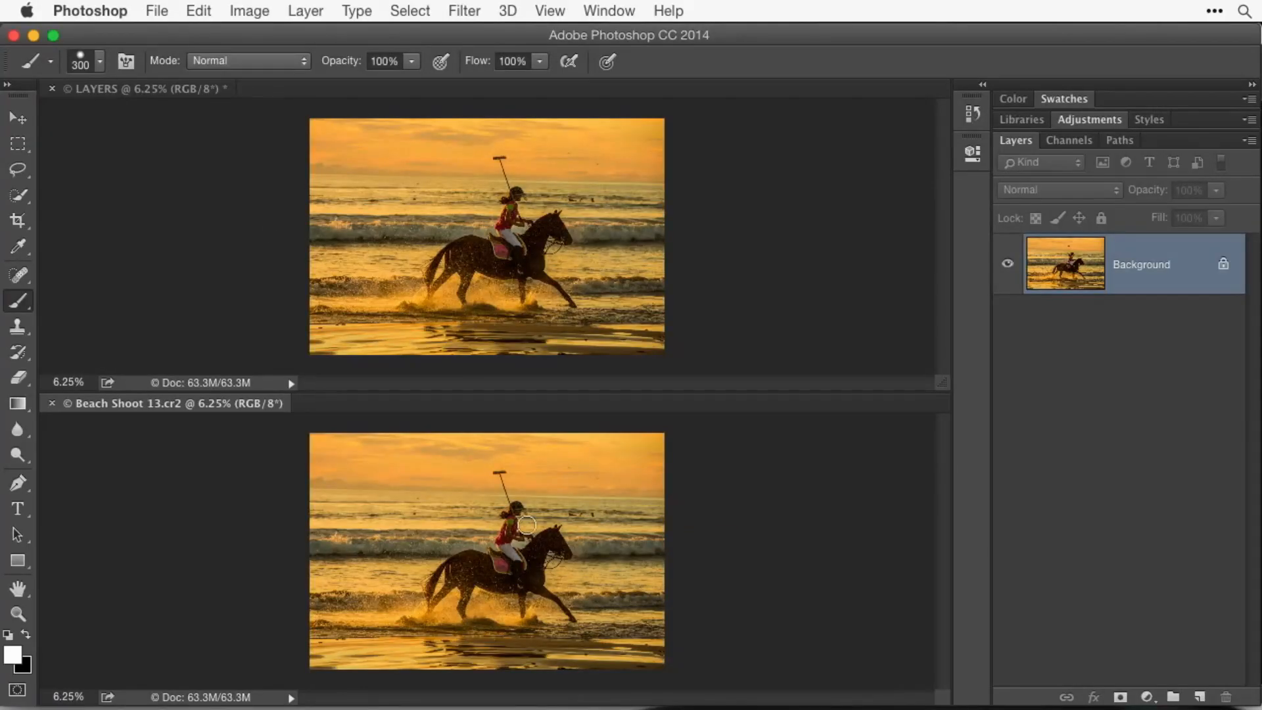
Enlarge and shrink the brush in steps, finishing at a size of 500 px.
{"action": "key", "text": "bracketright"}
{"action": "key", "text": "bracketright"}
{"action": "key", "text": "bracketright"}
{"action": "key", "text": "bracketleft"}
{"action": "key", "text": "bracketleft"}
{"action": "key", "text": "bracketright"}
{"action": "key", "text": "bracketright"}
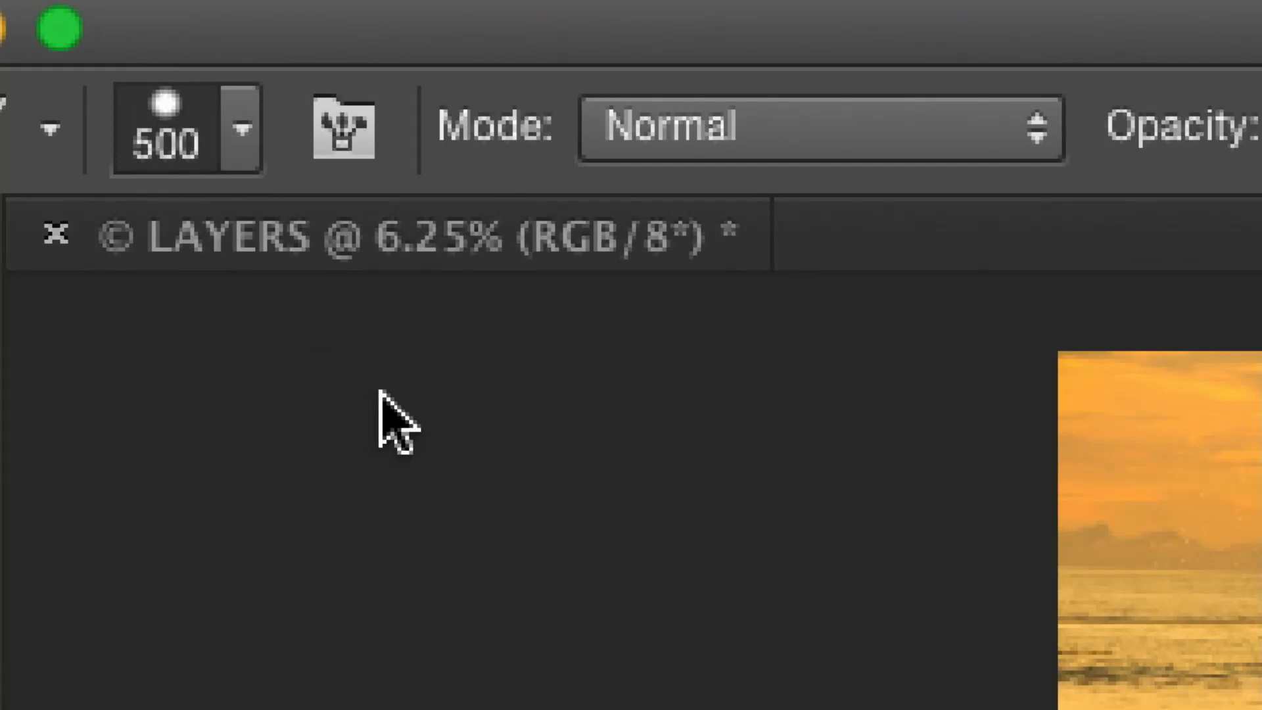
Soften and harden the 500 px brush's edge several times in steps, ending with an increase in hardness.
{"action": "key", "text": "shift+bracketleft"}
{"action": "key", "text": "shift+bracketleft"}
{"action": "key", "text": "shift+bracketright"}
{"action": "key", "text": "shift+bracketright"}
{"action": "key", "text": "shift+bracketright"}
{"action": "key", "text": "shift+bracketleft"}
{"action": "key", "text": "shift+bracketleft"}
{"action": "key", "text": "shift+bracketleft"}
{"action": "key", "text": "shift+bracketright"}
{"action": "key", "text": "shift+bracketright"}
{"action": "key", "text": "shift+bracketright"}
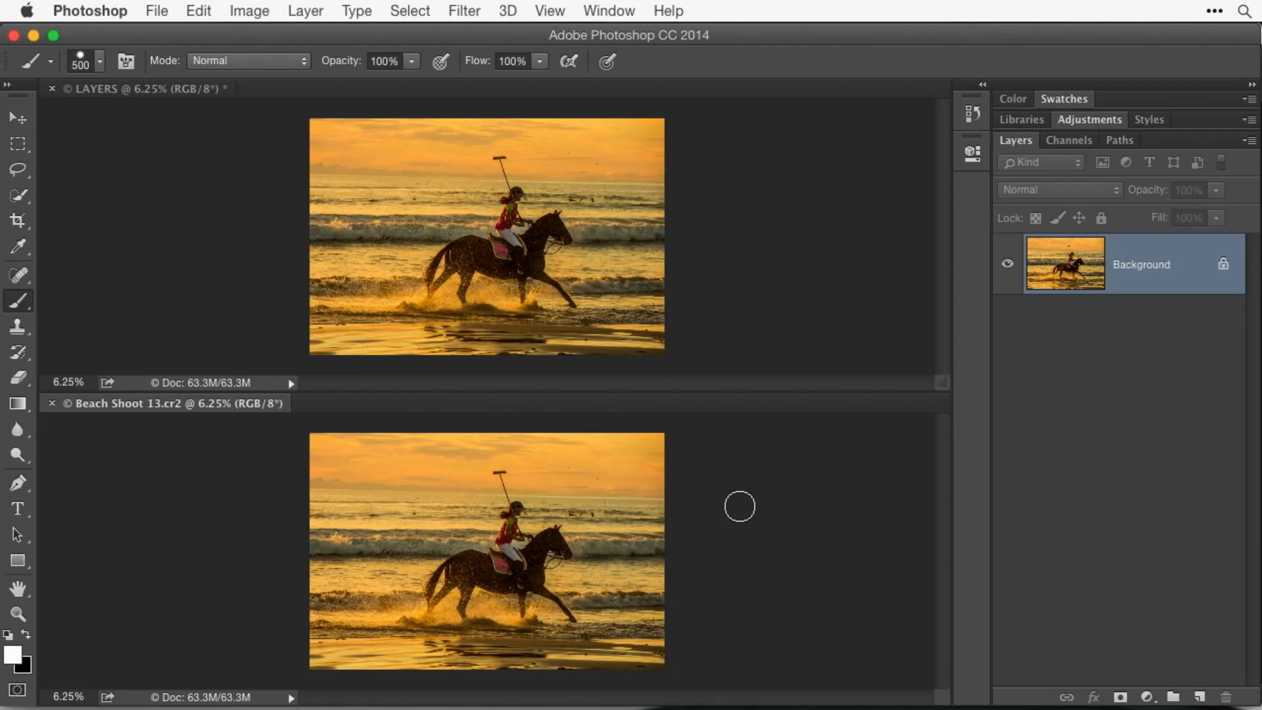
Set the brush size to 1100 px and paint a soft white border around the edges of the Beach Shoot 13.cr2 image.
{"action": "key", "text": "bracketleft"}
{"action": "key", "text": "bracketright"}
{"action": "key", "text": "bracketright"}
{"action": "key", "text": "bracketright"}
{"action": "key", "text": "bracketright"}
{"action": "key", "text": "bracketright"}
{"action": "key", "text": "bracketright"}
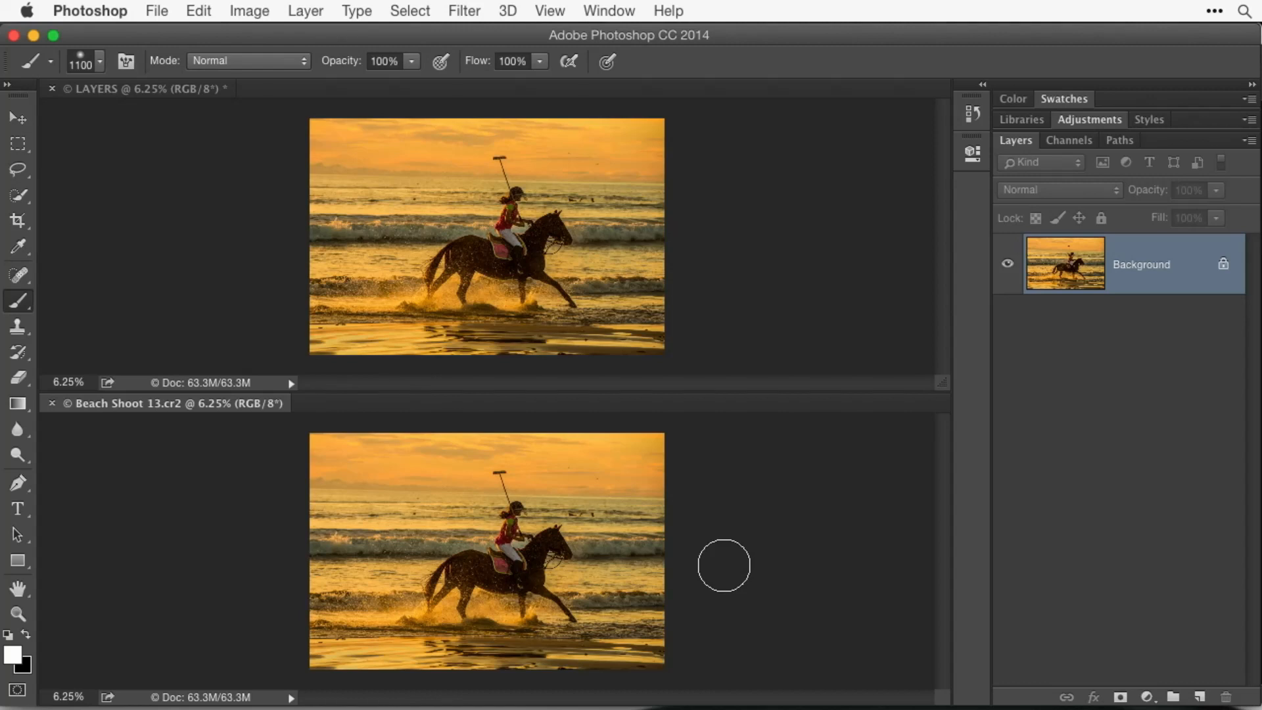
{"action": "mouse_move", "coordinate": [652, 439]}
{"action": "left_mouse_down"}
{"action": "mouse_move", "coordinate": [670, 502]}
{"action": "mouse_move", "coordinate": [665, 671]}
{"action": "mouse_move", "coordinate": [344, 667]}
{"action": "mouse_move", "coordinate": [314, 639]}
{"action": "mouse_move", "coordinate": [301, 465]}
{"action": "mouse_move", "coordinate": [342, 421]}
{"action": "mouse_move", "coordinate": [313, 433]}
{"action": "mouse_move", "coordinate": [510, 427]}
{"action": "mouse_move", "coordinate": [609, 451]}
{"action": "mouse_move", "coordinate": [747, 438]}
{"action": "left_mouse_up"}
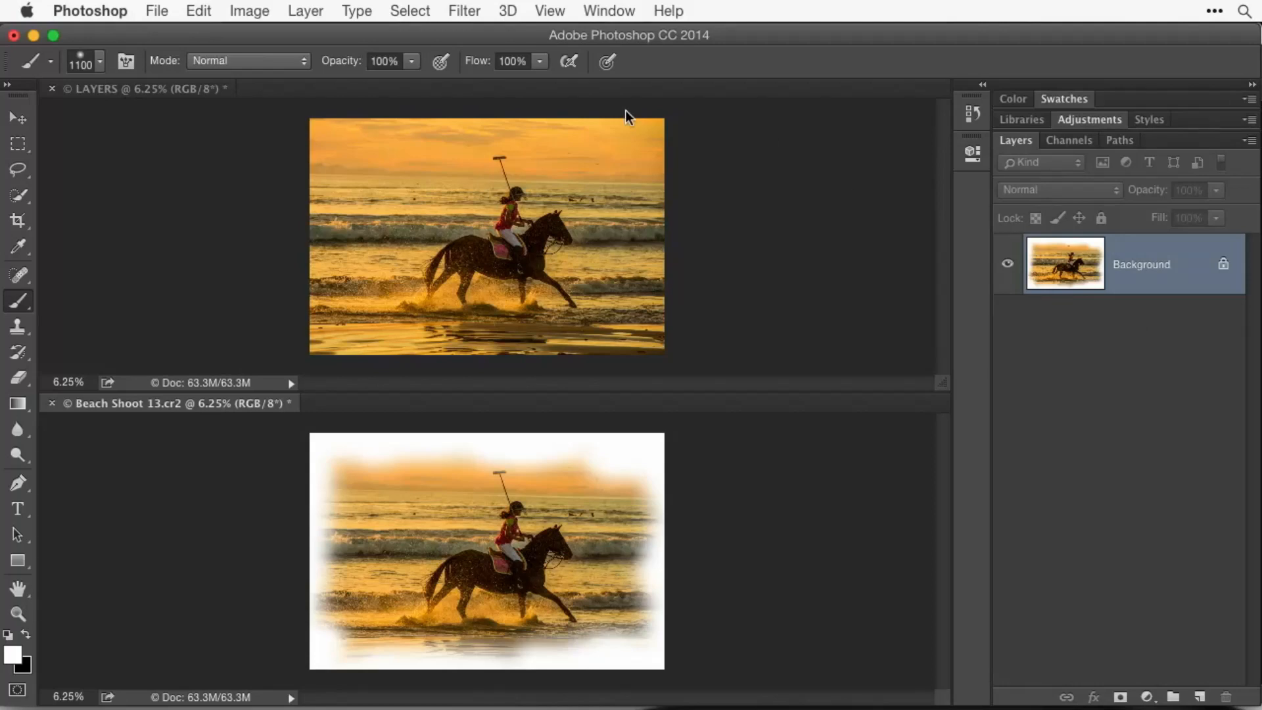
Add a new empty layer to the LAYERS document and paint a soft white border around the image on it.
{"action": "left_click", "coordinate": [140, 86]}
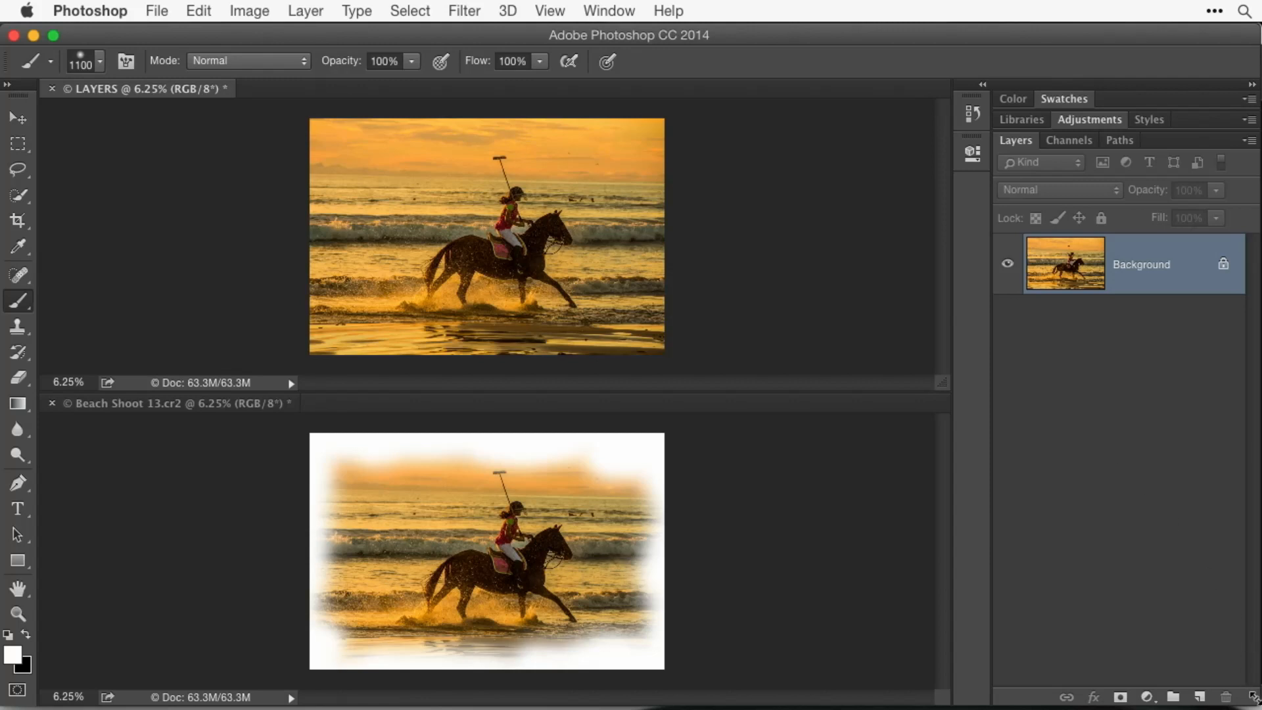
{"action": "mouse_move", "coordinate": [1254, 704]}
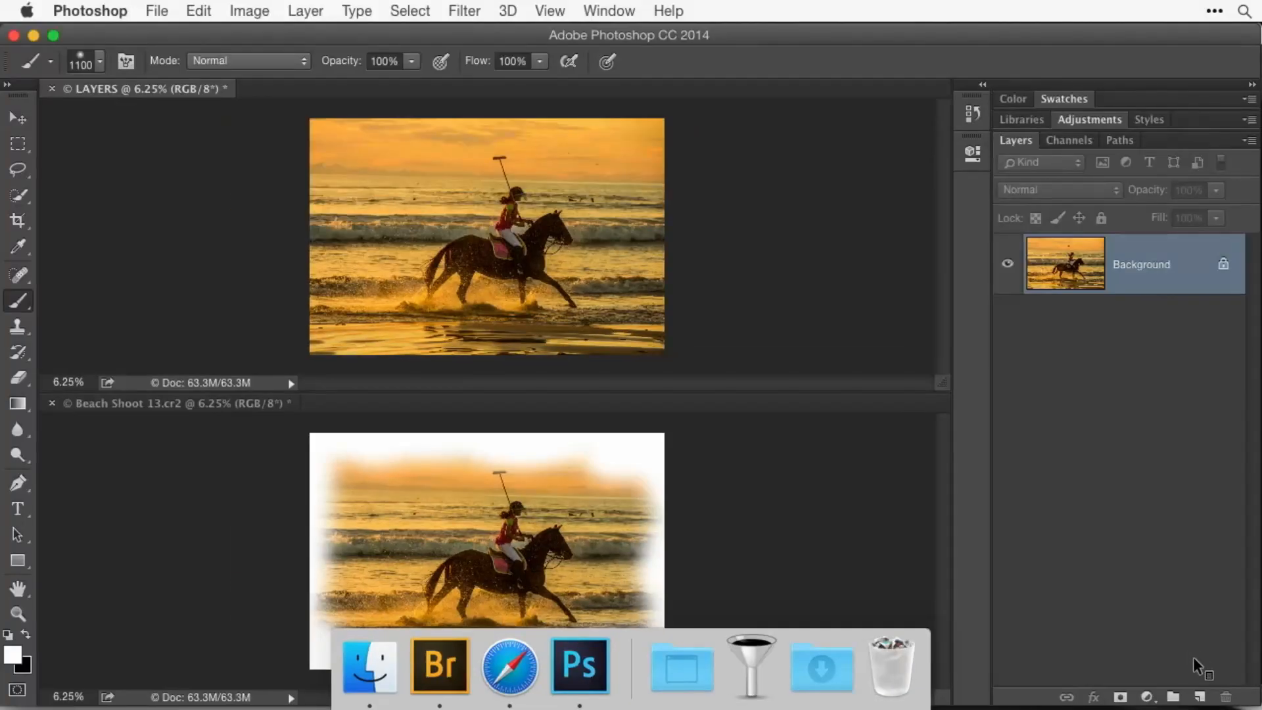
{"action": "left_click", "coordinate": [1197, 697]}
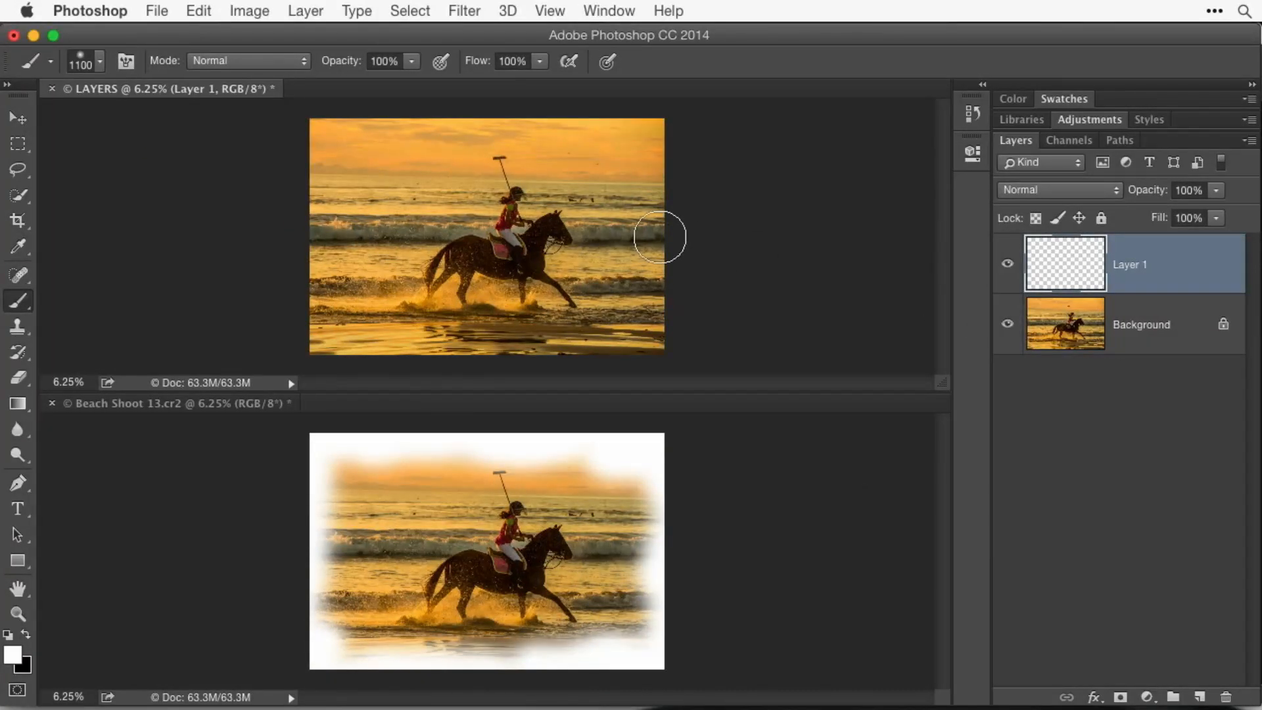
{"action": "mouse_move", "coordinate": [324, 106]}
{"action": "left_mouse_down"}
{"action": "mouse_move", "coordinate": [429, 105]}
{"action": "mouse_move", "coordinate": [611, 118]}
{"action": "mouse_move", "coordinate": [673, 156]}
{"action": "mouse_move", "coordinate": [677, 232]}
{"action": "mouse_move", "coordinate": [699, 282]}
{"action": "mouse_move", "coordinate": [667, 333]}
{"action": "mouse_move", "coordinate": [602, 348]}
{"action": "mouse_move", "coordinate": [293, 347]}
{"action": "mouse_move", "coordinate": [276, 324]}
{"action": "mouse_move", "coordinate": [315, 209]}
{"action": "mouse_move", "coordinate": [304, 196]}
{"action": "mouse_move", "coordinate": [310, 107]}
{"action": "left_mouse_up"}
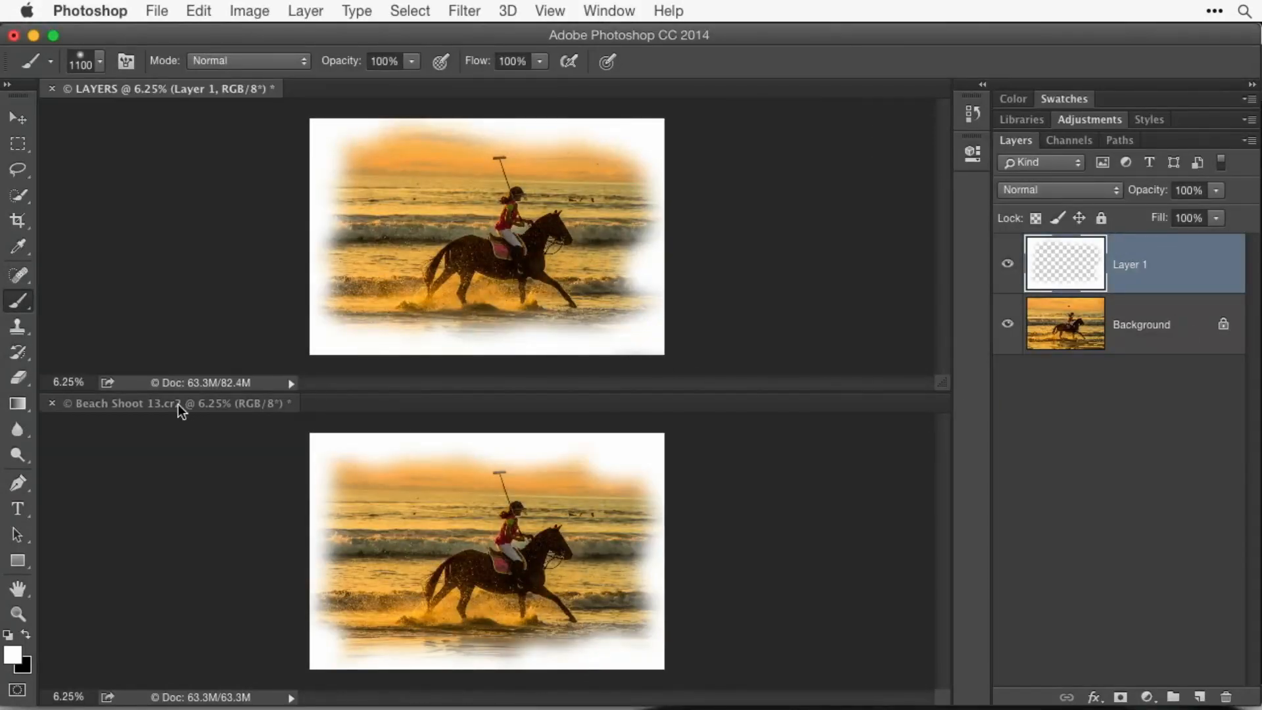
Start the Ripple distort filter on Beach Shoot 13.cr2, preview the upper part of the image and set the amount to 819%.
{"action": "left_click", "coordinate": [156, 405]}
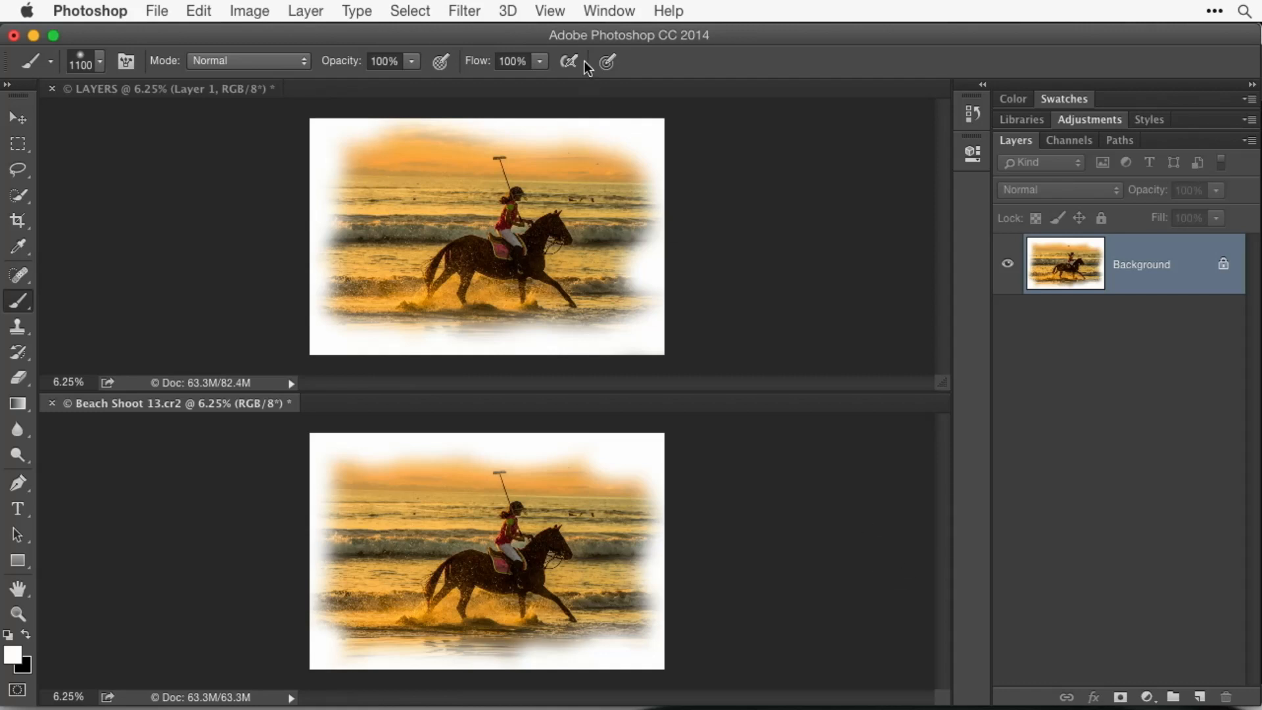
{"action": "left_click", "coordinate": [466, 8]}
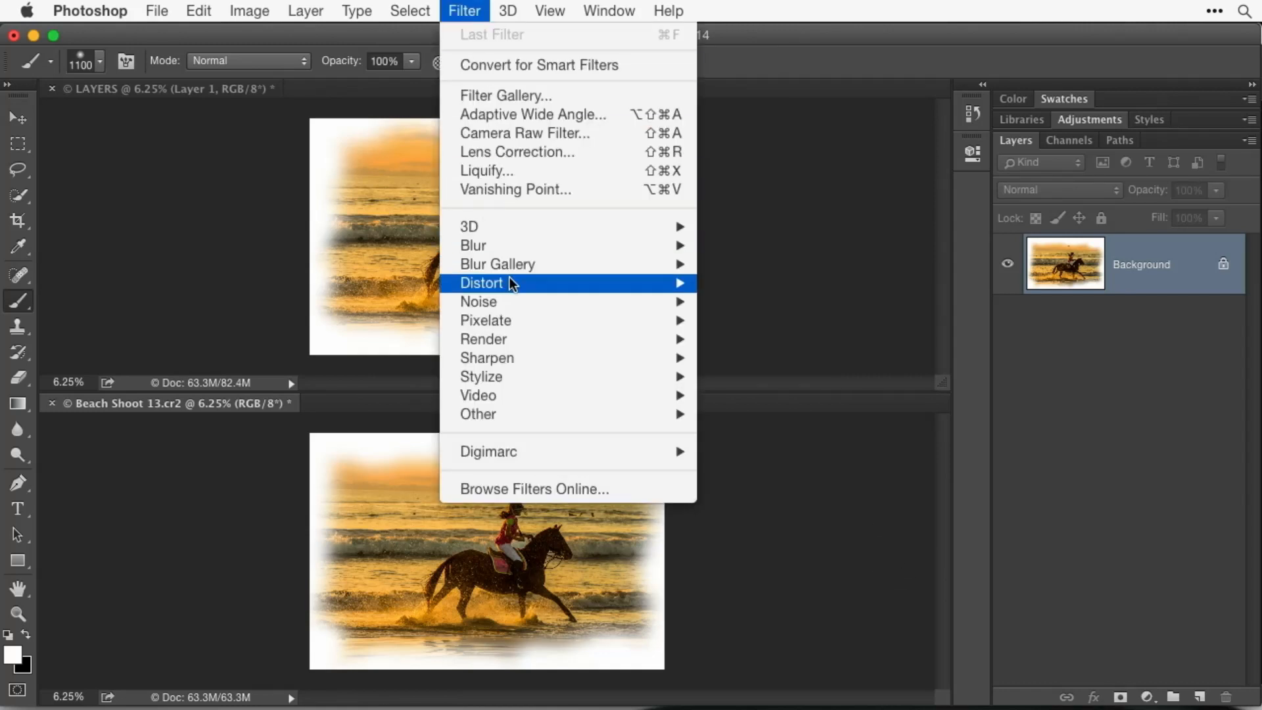
{"action": "mouse_move", "coordinate": [512, 284]}
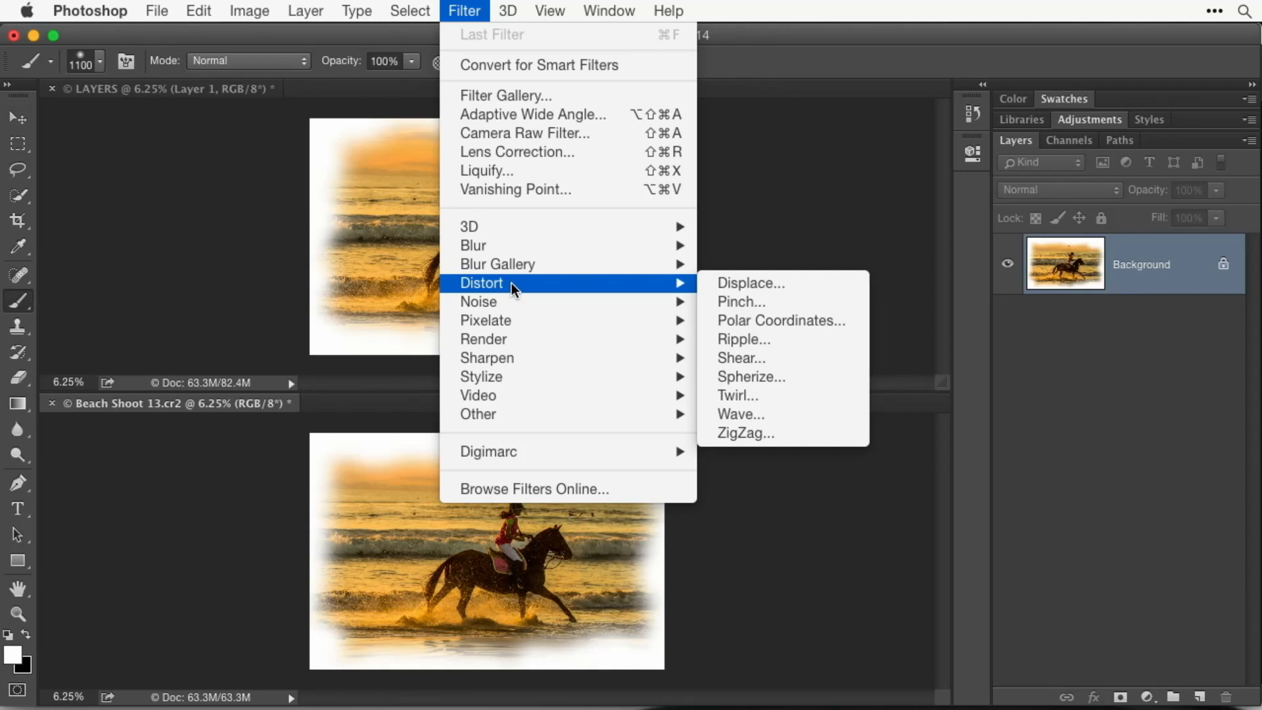
{"action": "left_click", "coordinate": [819, 339]}
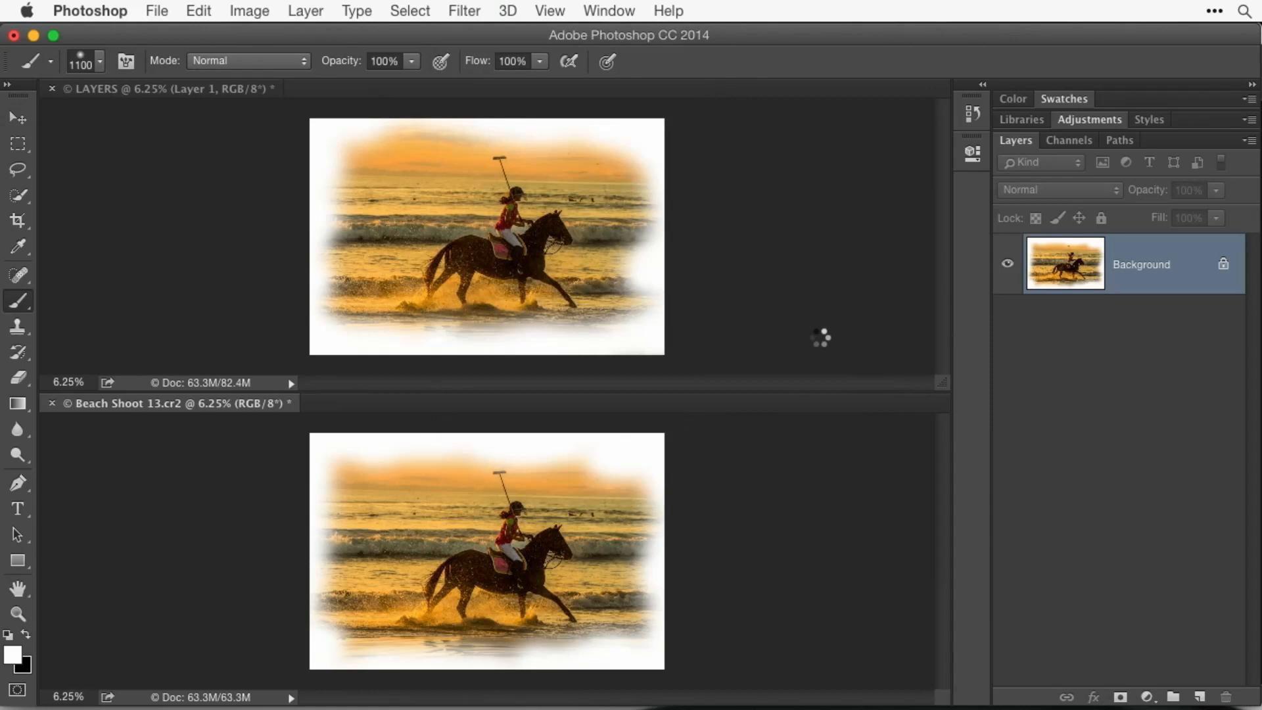
{"action": "left_click_drag", "start_coordinate": [605, 316], "coordinate": [724, 499]}
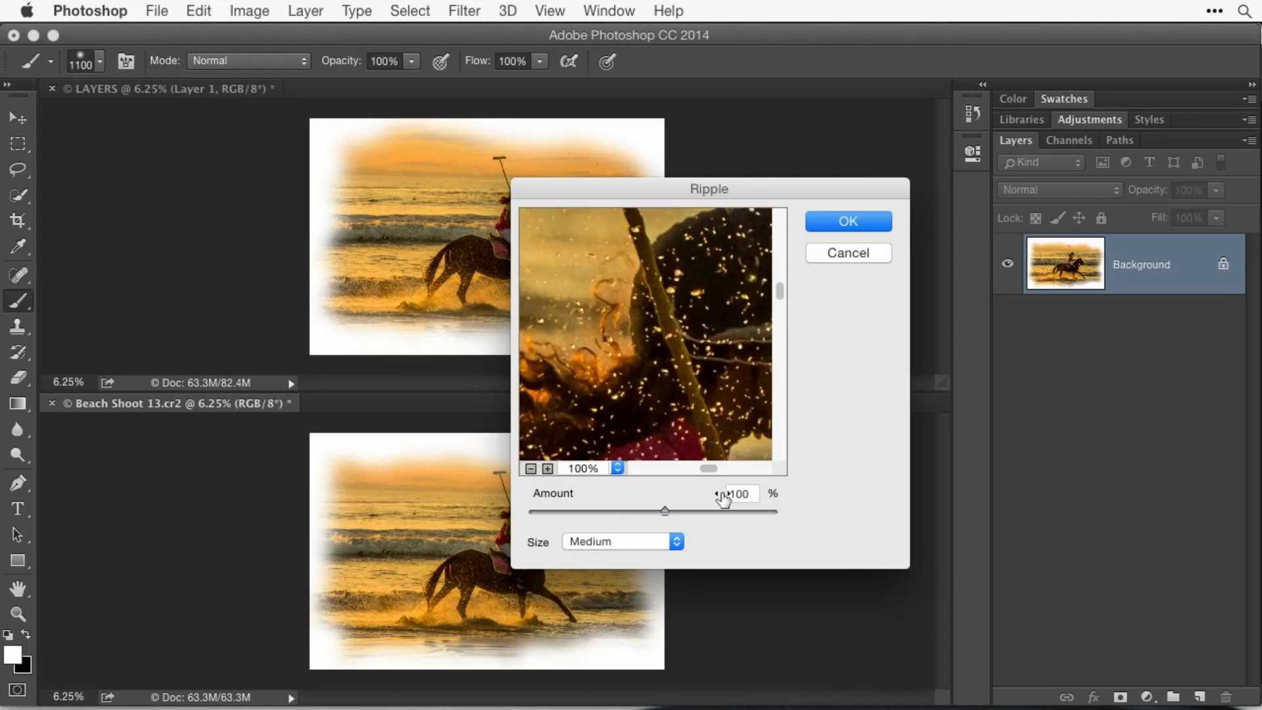
{"action": "left_click_drag", "start_coordinate": [663, 242], "coordinate": [673, 468]}
{"action": "left_click_drag", "start_coordinate": [658, 251], "coordinate": [688, 510]}
{"action": "left_click_drag", "start_coordinate": [679, 270], "coordinate": [699, 378]}
{"action": "left_click_drag", "start_coordinate": [666, 511], "coordinate": [755, 512]}
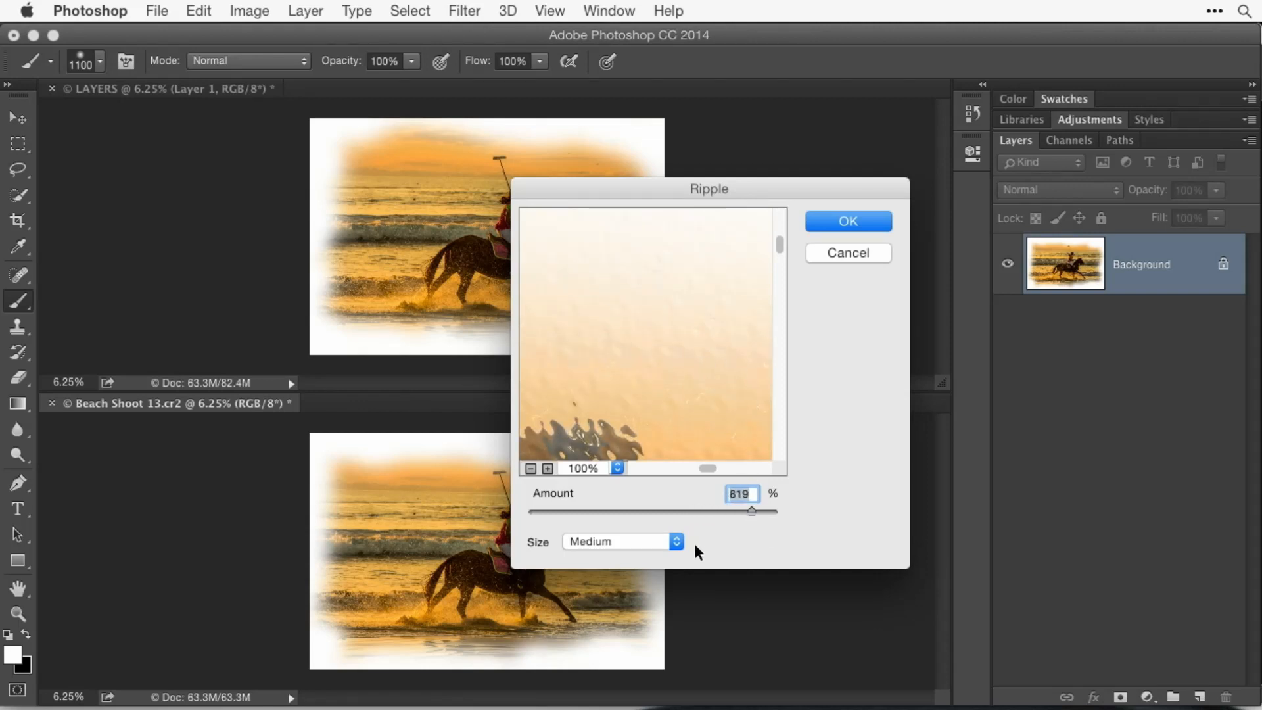
Set the Ripple size to Large and the amount to 778%, and apply the filter.
{"action": "left_click", "coordinate": [661, 539]}
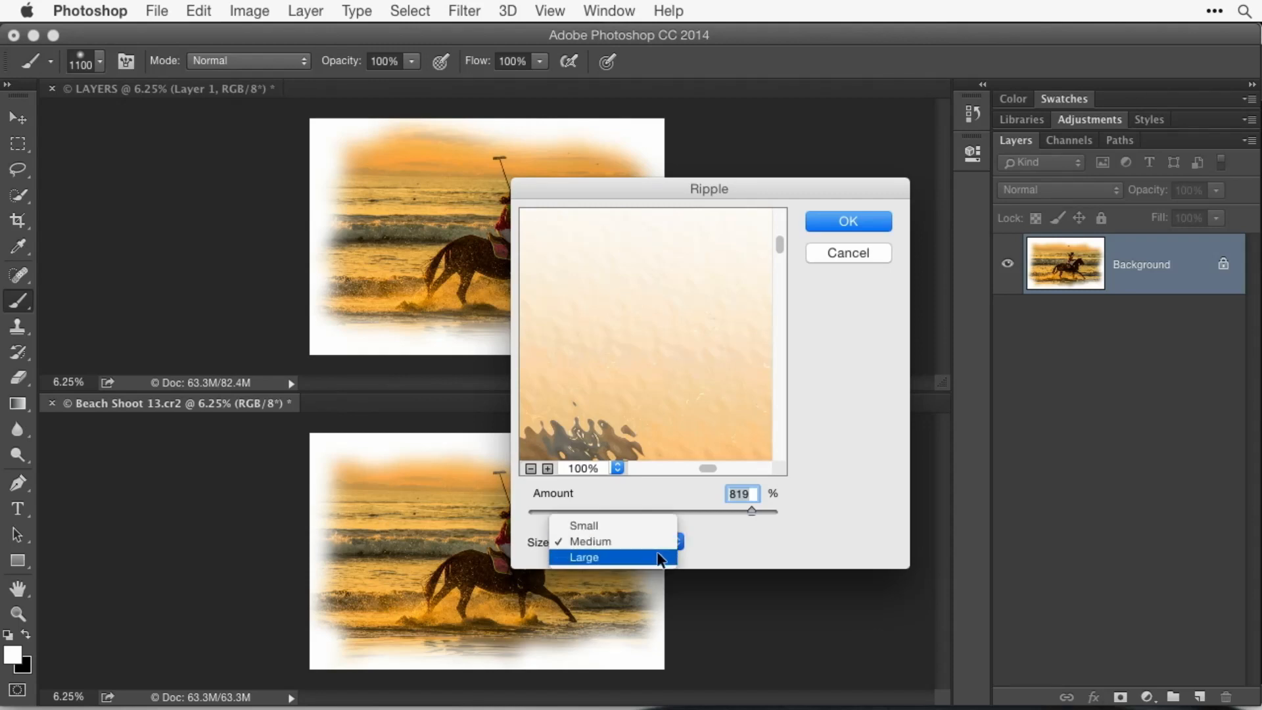
{"action": "left_click", "coordinate": [658, 554]}
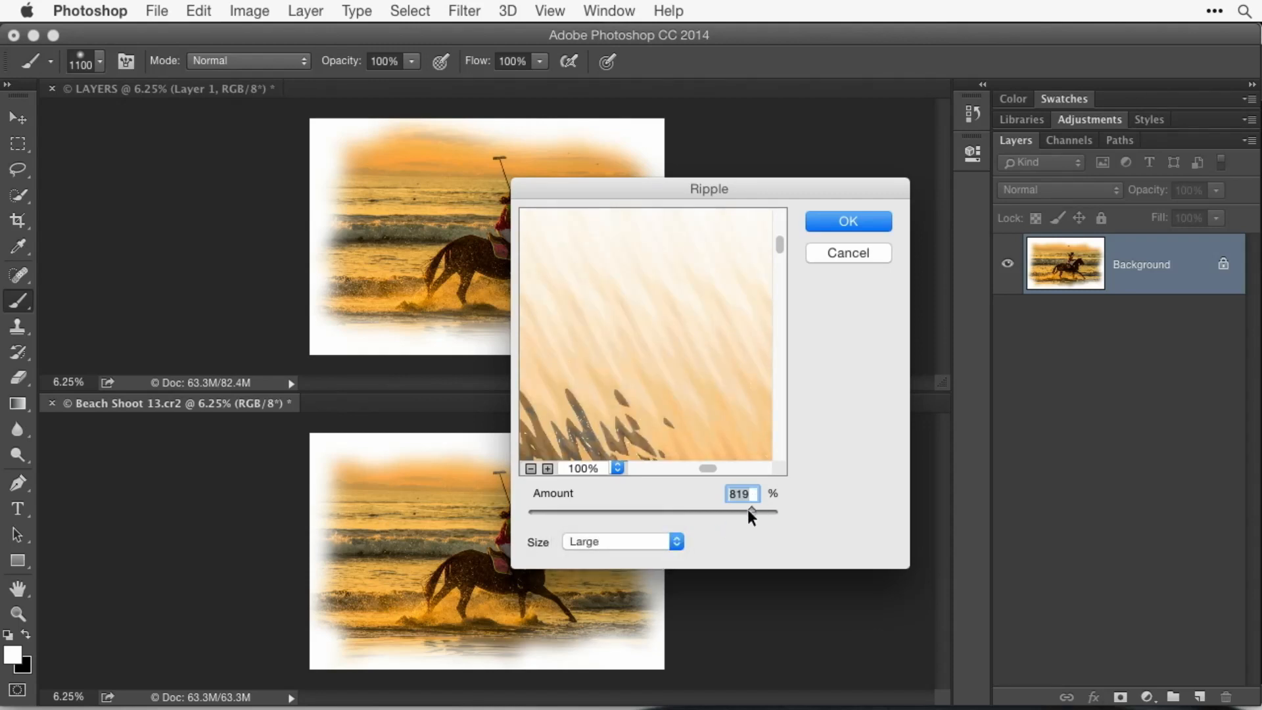
{"action": "mouse_move", "coordinate": [748, 508]}
{"action": "left_mouse_down"}
{"action": "mouse_move", "coordinate": [705, 507]}
{"action": "mouse_move", "coordinate": [741, 507]}
{"action": "left_mouse_up"}
{"action": "left_click", "coordinate": [862, 217]}
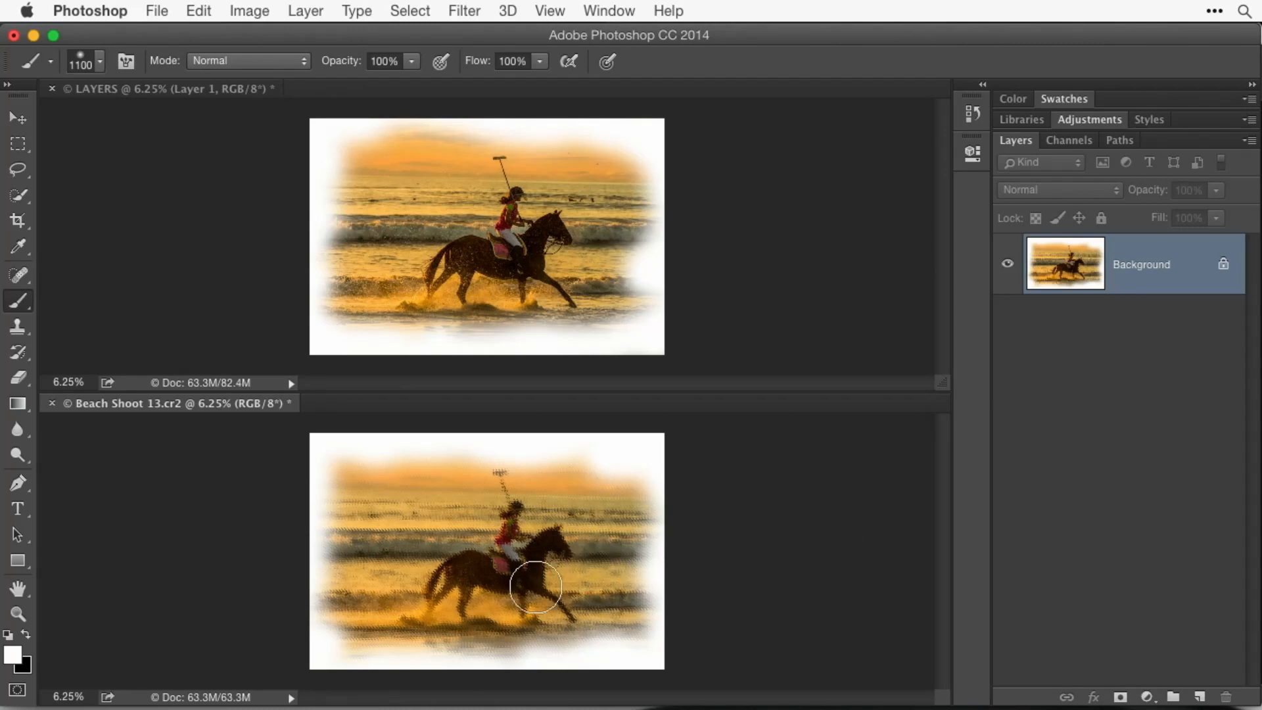
Examine the ripple effect on the border, rider and horse in Beach Shoot 13.cr2 at 25% zoom, and return to 6.25%.
{"action": "key", "text": "super+plus"}
{"action": "key", "text": "super+plus"}
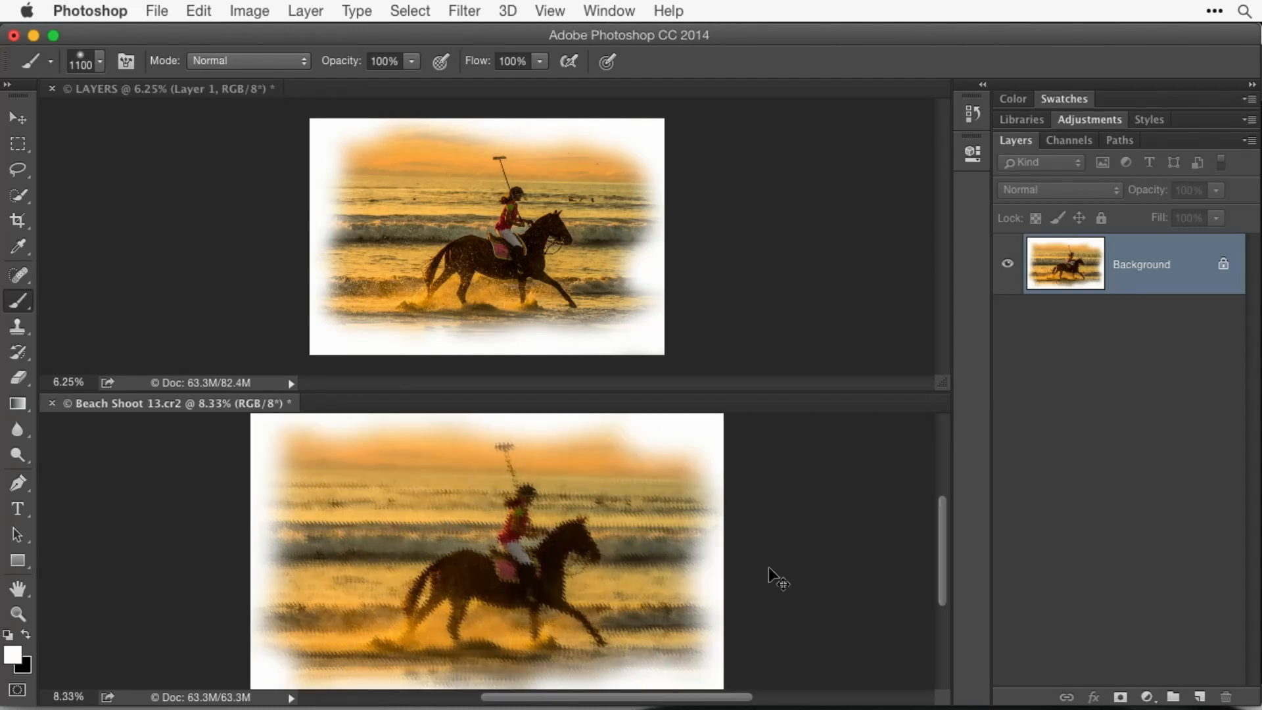
{"action": "scroll", "coordinate": [813, 510], "scroll_direction": "up", "scroll_amount": 5}
{"action": "scroll", "coordinate": [813, 510], "scroll_direction": "right", "scroll_amount": 2}
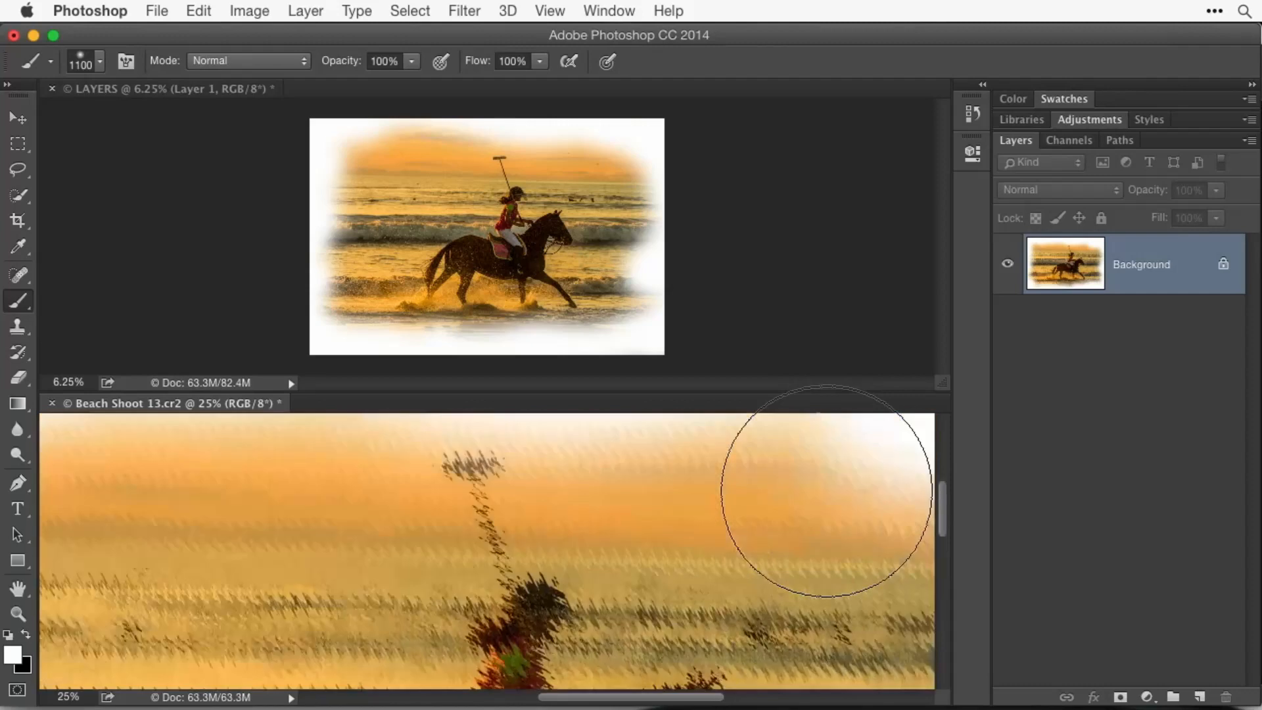
{"action": "key", "text": "h"}
{"action": "scroll", "coordinate": [826, 490], "scroll_direction": "up", "scroll_amount": 3}
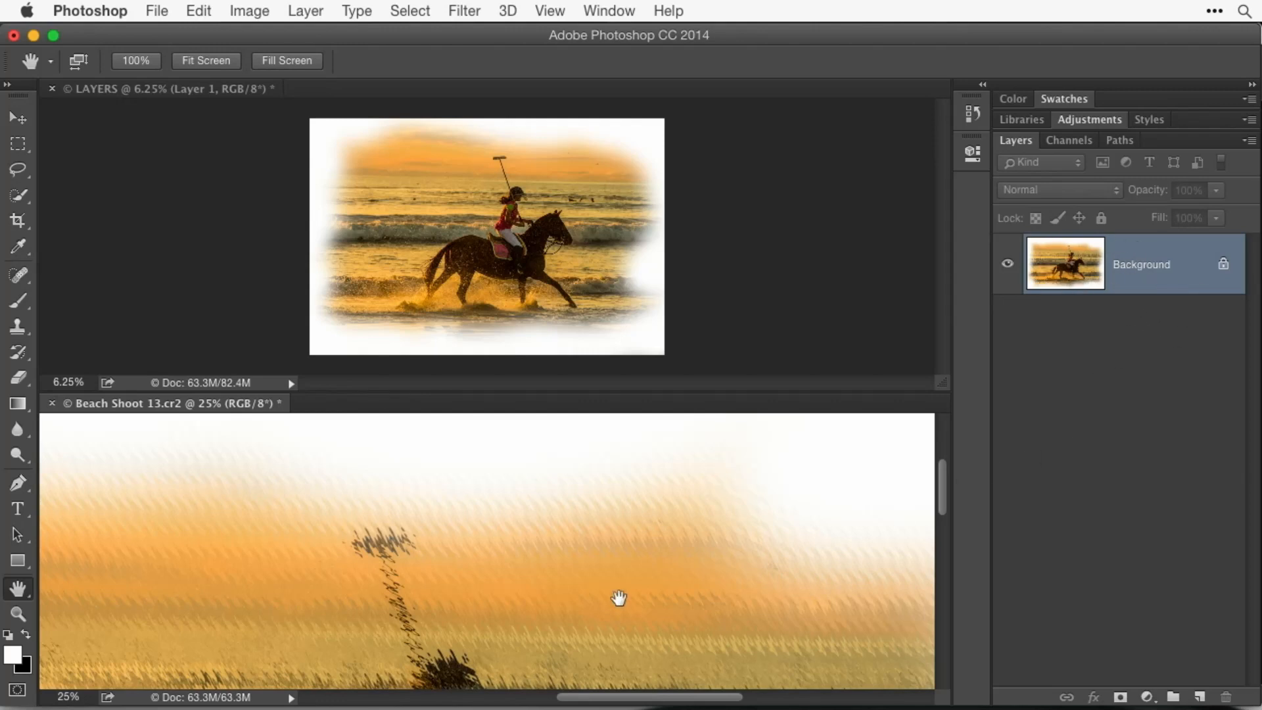
{"action": "scroll", "coordinate": [618, 597], "scroll_direction": "left", "scroll_amount": 5}
{"action": "scroll", "coordinate": [618, 597], "scroll_direction": "down", "scroll_amount": 2}
{"action": "scroll", "coordinate": [618, 597], "scroll_direction": "up", "scroll_amount": 6}
{"action": "scroll", "coordinate": [617, 597], "scroll_direction": "down", "scroll_amount": 2}
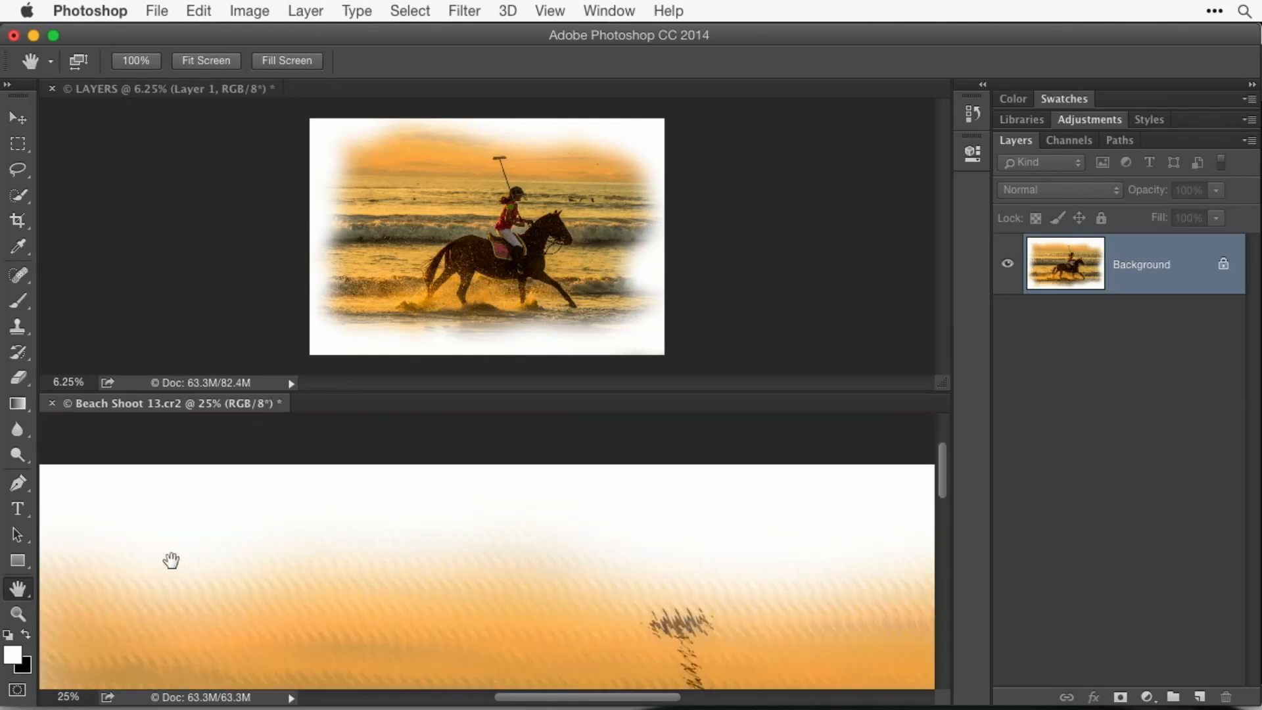
{"action": "scroll", "coordinate": [760, 585], "scroll_direction": "down", "scroll_amount": 5}
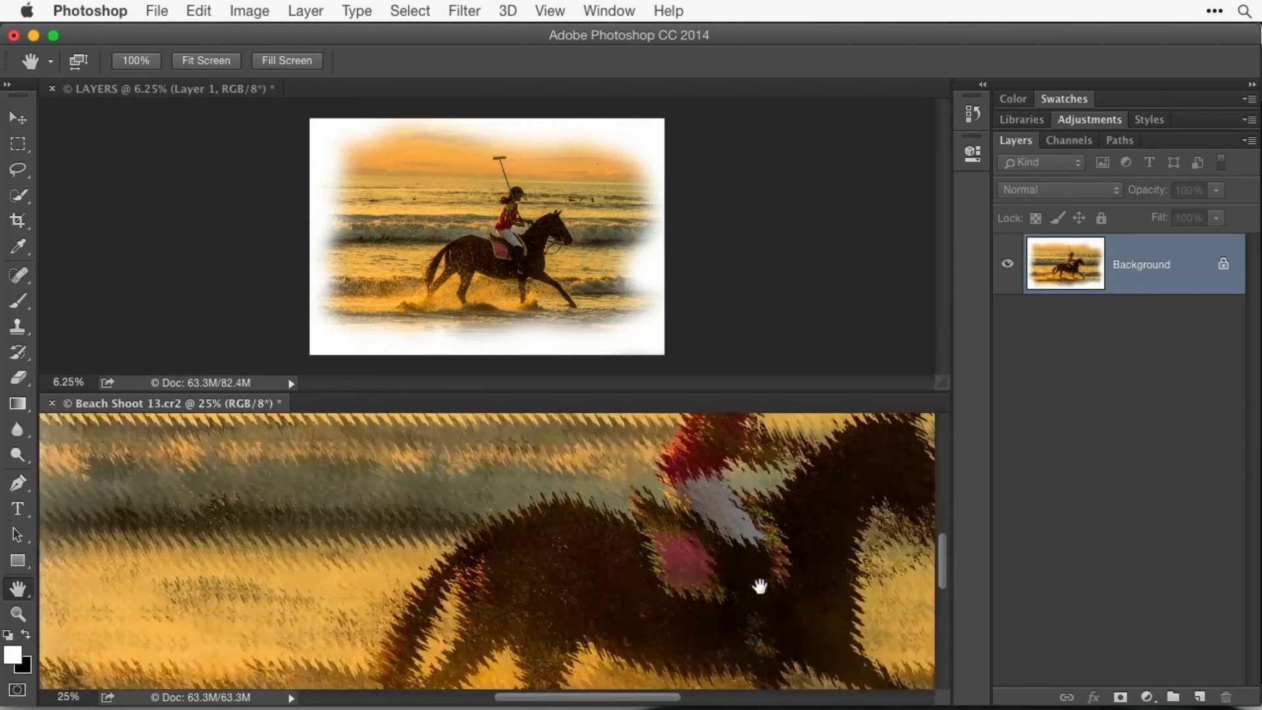
{"action": "key", "text": "super+minus"}
{"action": "key", "text": "super+minus"}
{"action": "key", "text": "super+minus"}
{"action": "key", "text": "super+minus"}
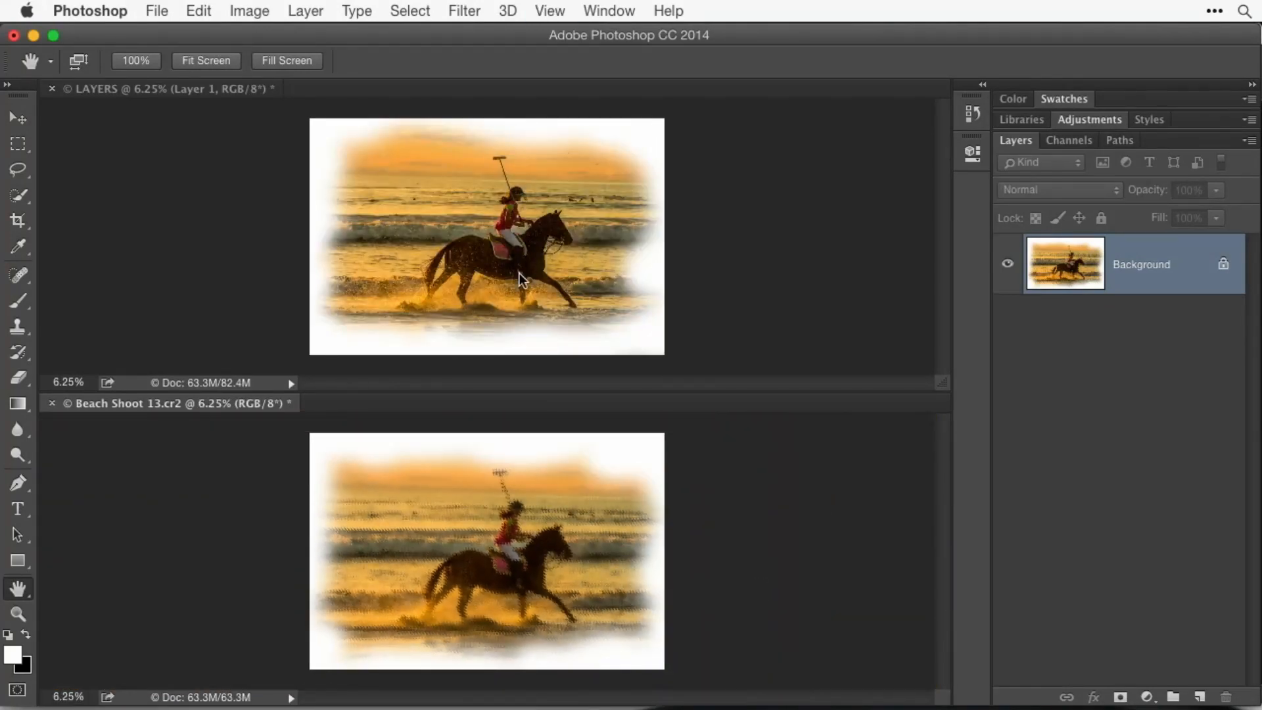
Apply the Ripple distort filter to Layer 1 of the LAYERS document with amount 778% and size Large, previewing the white border.
{"action": "left_click", "coordinate": [140, 89]}
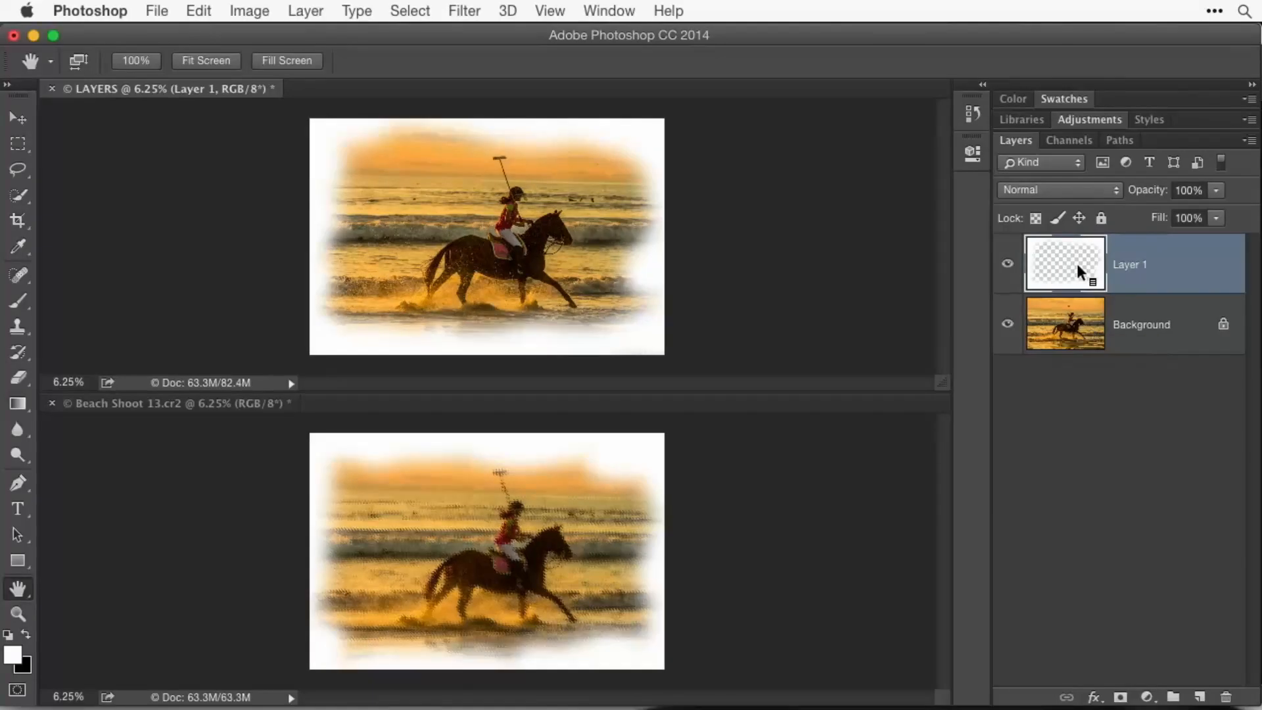
{"action": "left_click", "coordinate": [464, 9]}
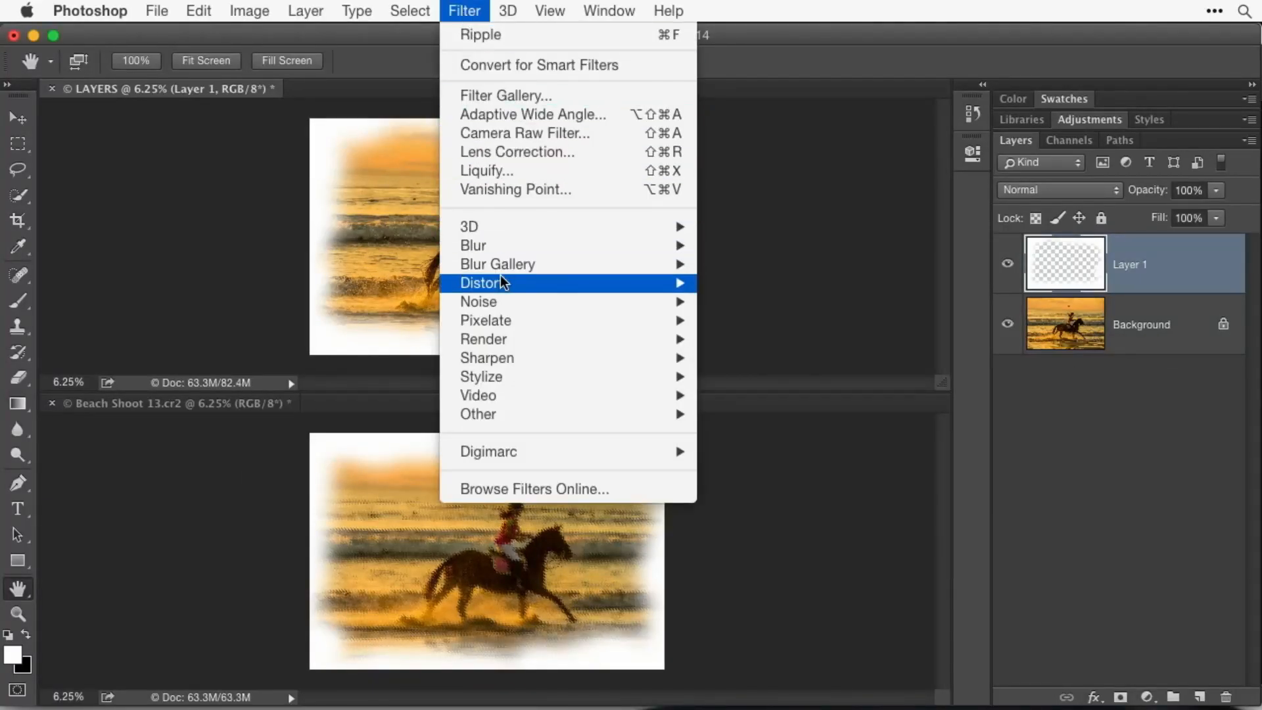
{"action": "mouse_move", "coordinate": [651, 283]}
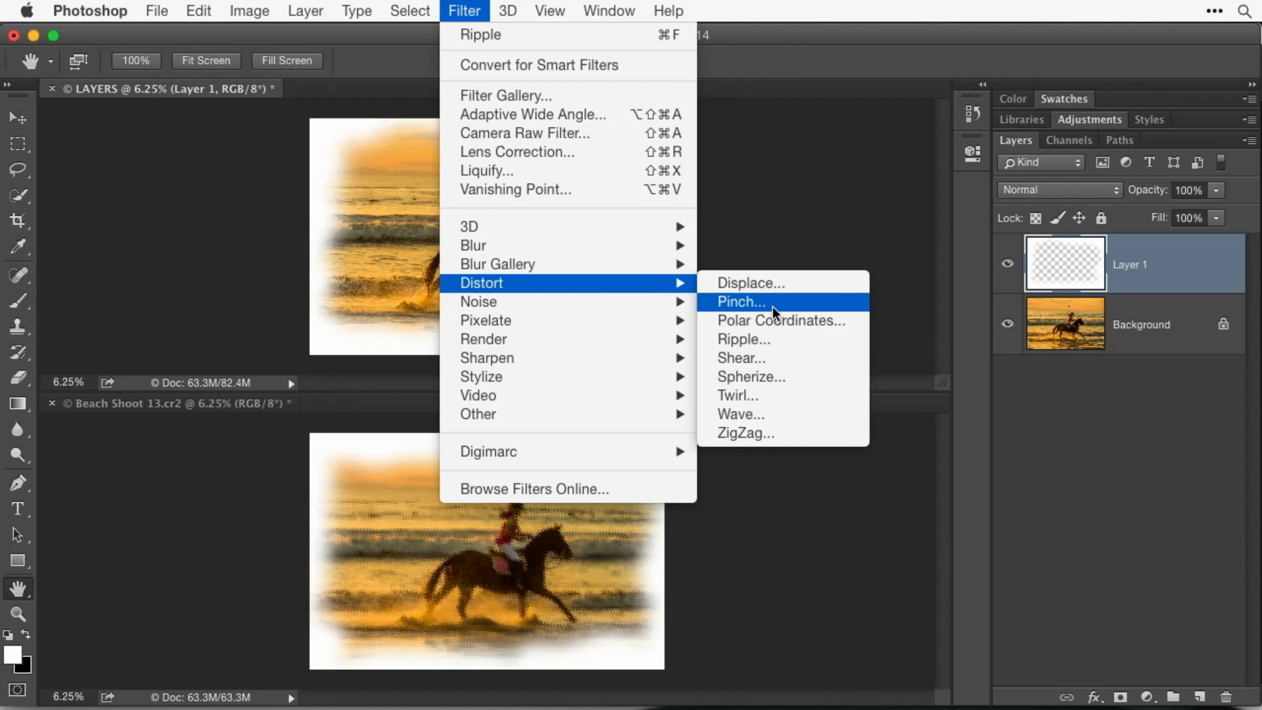
{"action": "left_click", "coordinate": [794, 340]}
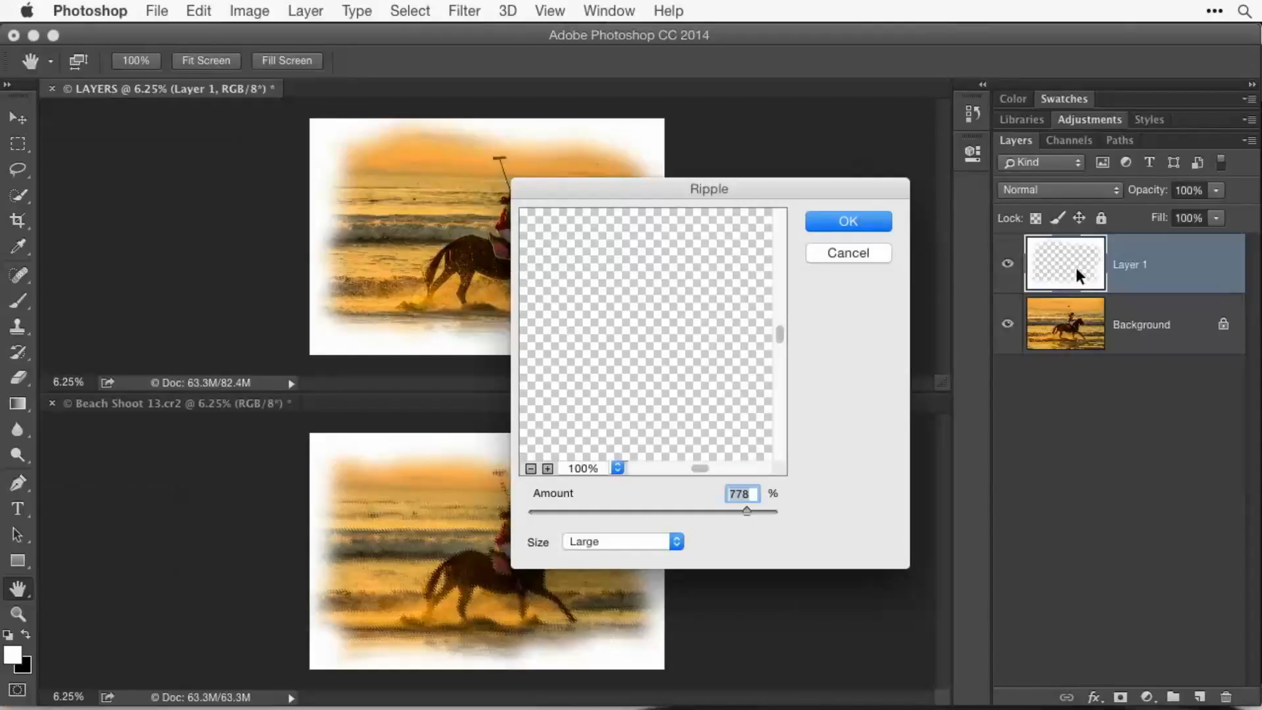
{"action": "left_click_drag", "start_coordinate": [656, 257], "coordinate": [688, 701]}
{"action": "left_click_drag", "start_coordinate": [669, 251], "coordinate": [674, 516]}
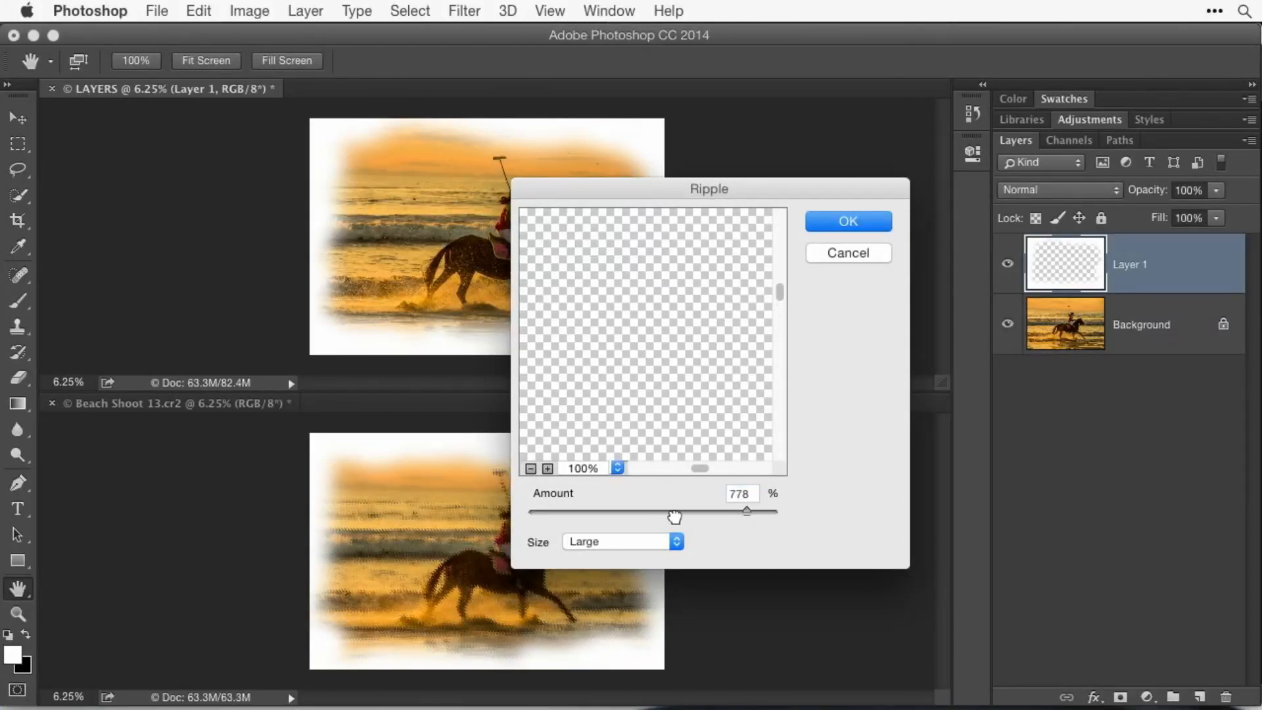
{"action": "left_click_drag", "start_coordinate": [670, 248], "coordinate": [676, 535]}
{"action": "left_click_drag", "start_coordinate": [670, 257], "coordinate": [673, 467]}
{"action": "left_click_drag", "start_coordinate": [664, 595], "coordinate": [682, 699]}
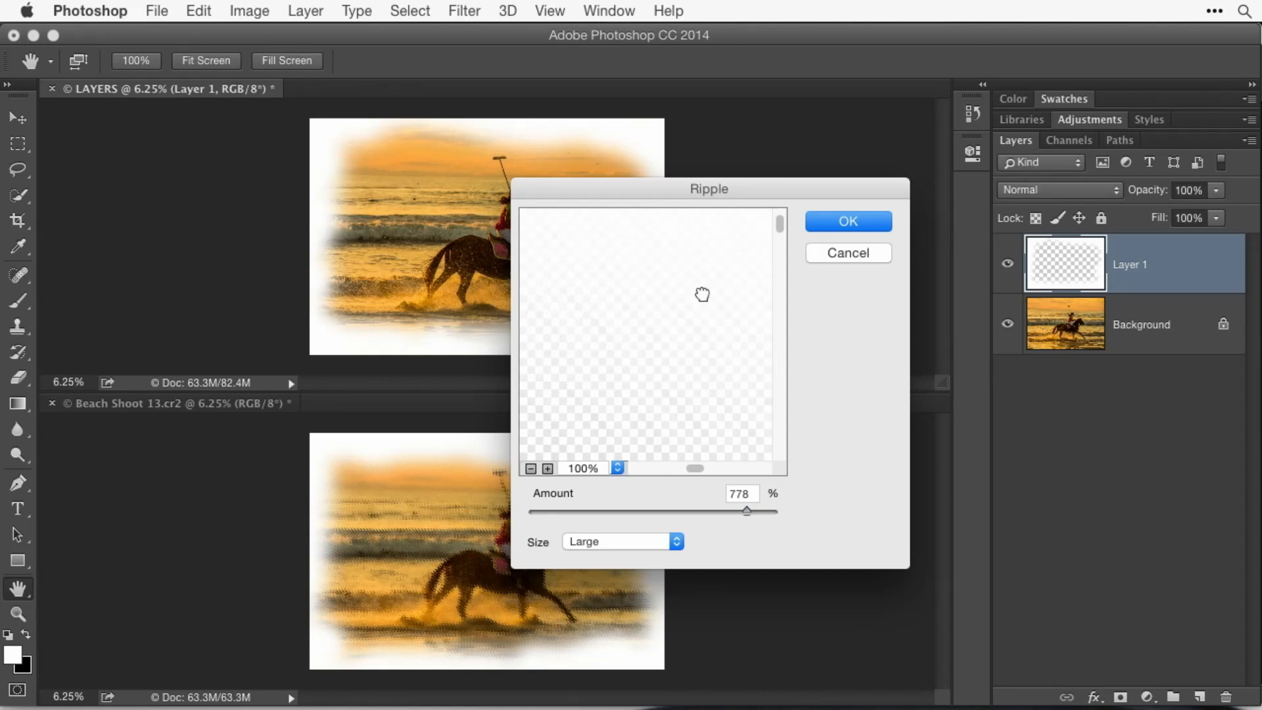
{"action": "left_click_drag", "start_coordinate": [676, 349], "coordinate": [704, 245]}
{"action": "left_click", "coordinate": [830, 219]}
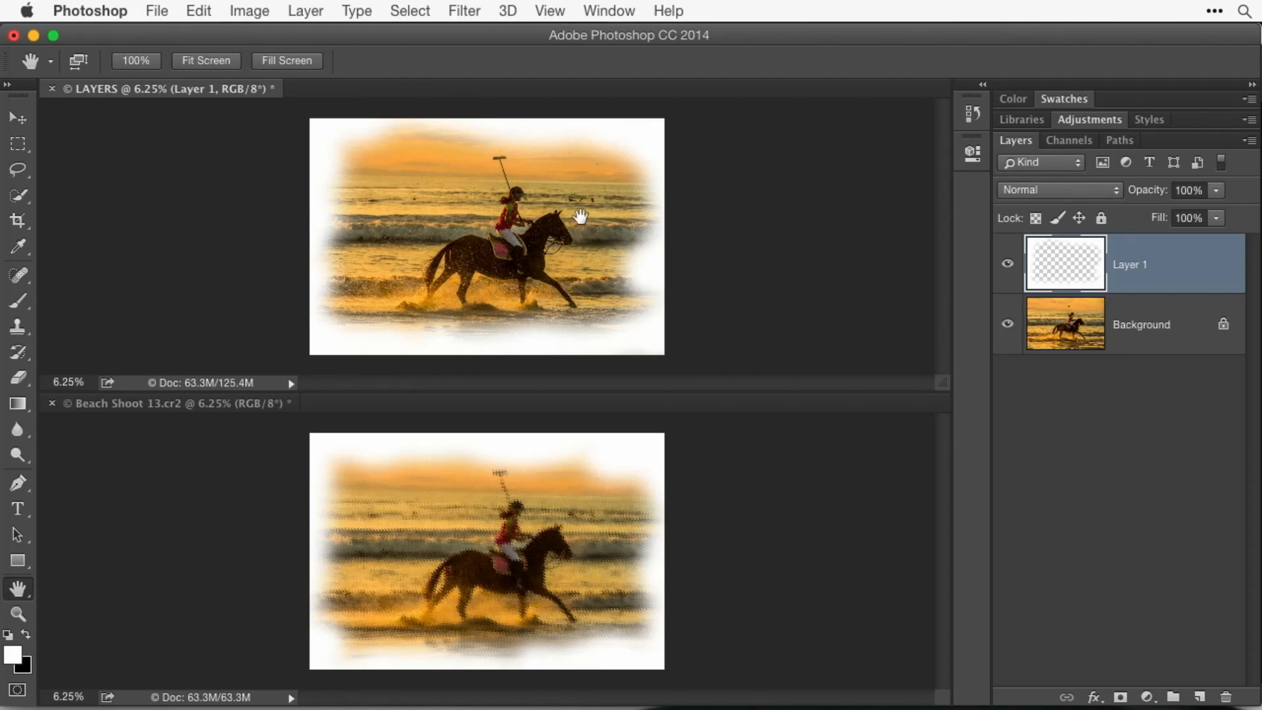
Examine the rippled white border and the upper part of the photo in LAYERS at up to 33.3% zoom.
{"action": "left_click", "coordinate": [516, 130]}
{"action": "left_click", "coordinate": [516, 130]}
{"action": "left_click", "coordinate": [516, 129]}
{"action": "scroll", "coordinate": [777, 195], "scroll_direction": "up", "scroll_amount": 5}
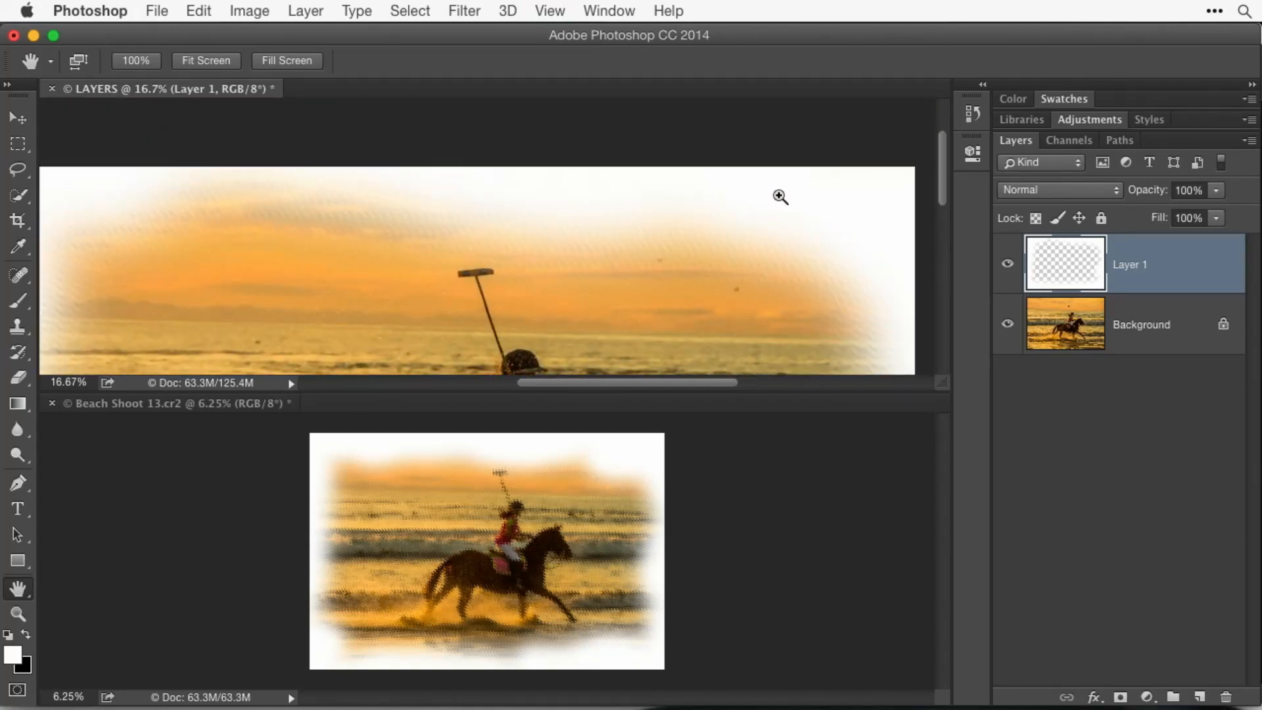
{"action": "key", "text": "super+plus"}
{"action": "key", "text": "super+plus"}
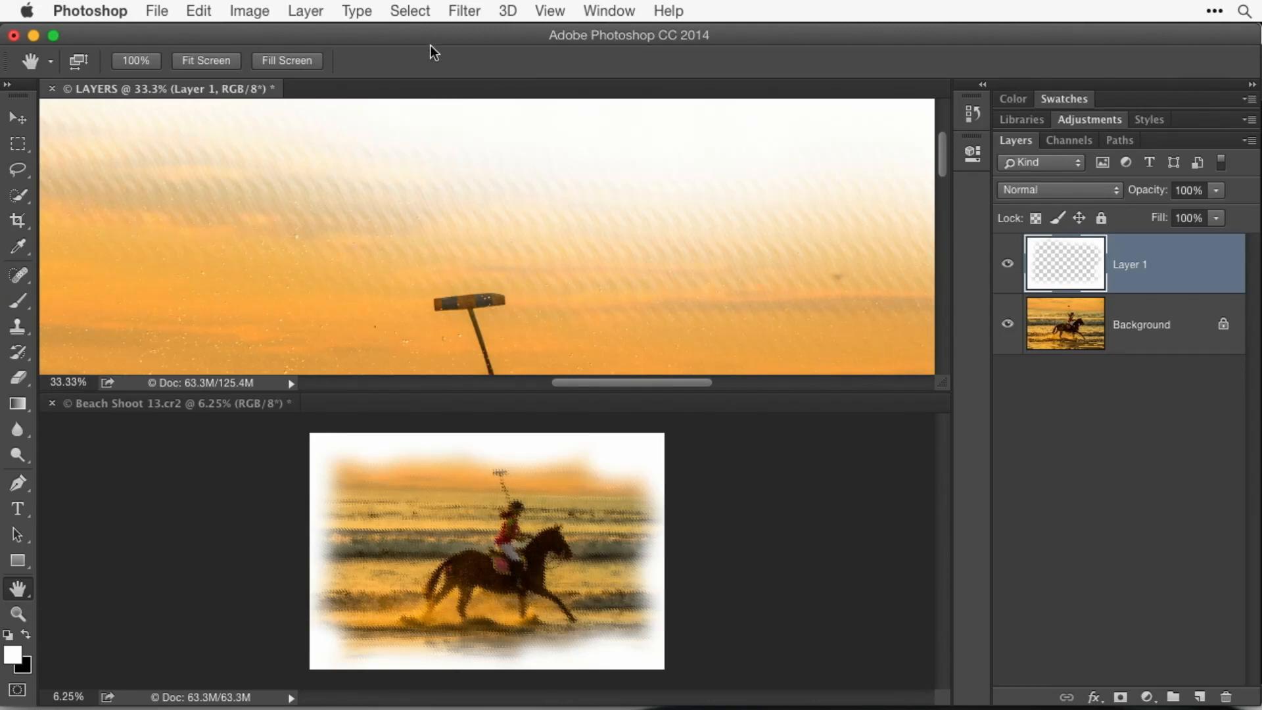
Compare the border in LAYERS with and without the Ripple filter by undoing and redoing it, and return to 6.25% zoom.
{"action": "left_click", "coordinate": [194, 9]}
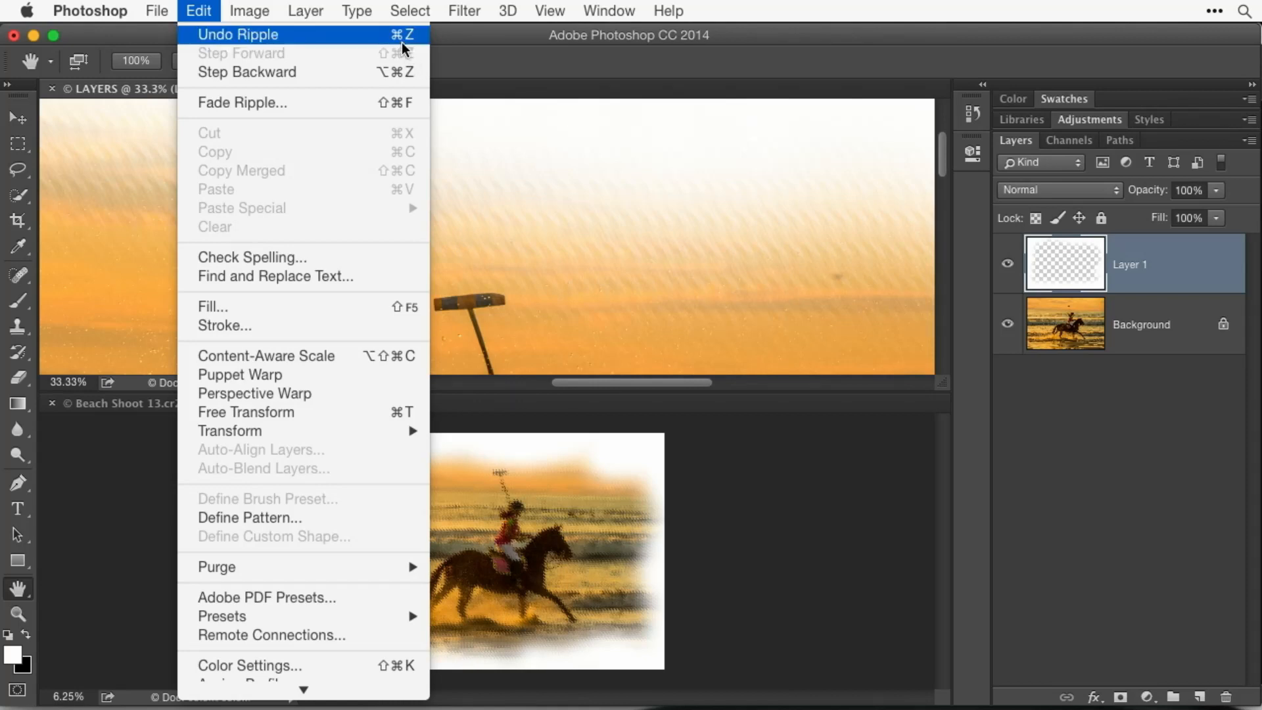
{"action": "left_click", "coordinate": [199, 10]}
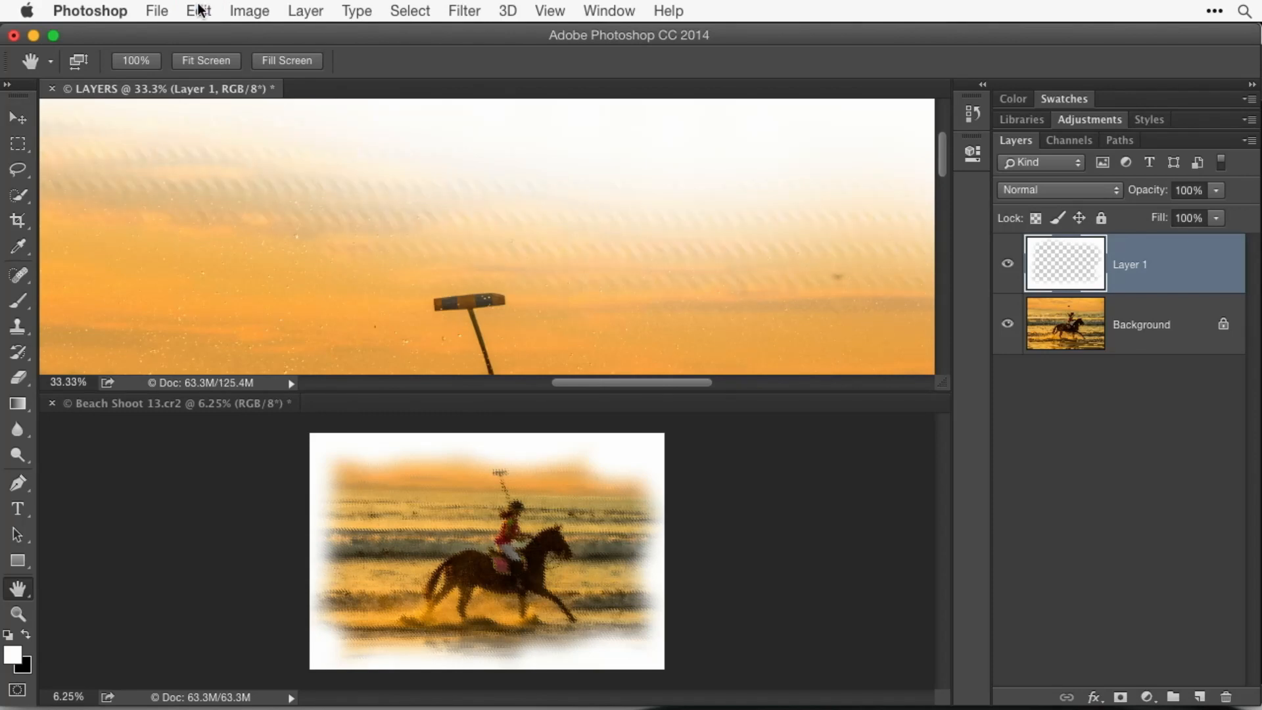
{"action": "key", "text": "super+z"}
{"action": "key", "text": "super+z"}
{"action": "key", "text": "super+z"}
{"action": "key", "text": "super+minus"}
{"action": "key", "text": "super+minus"}
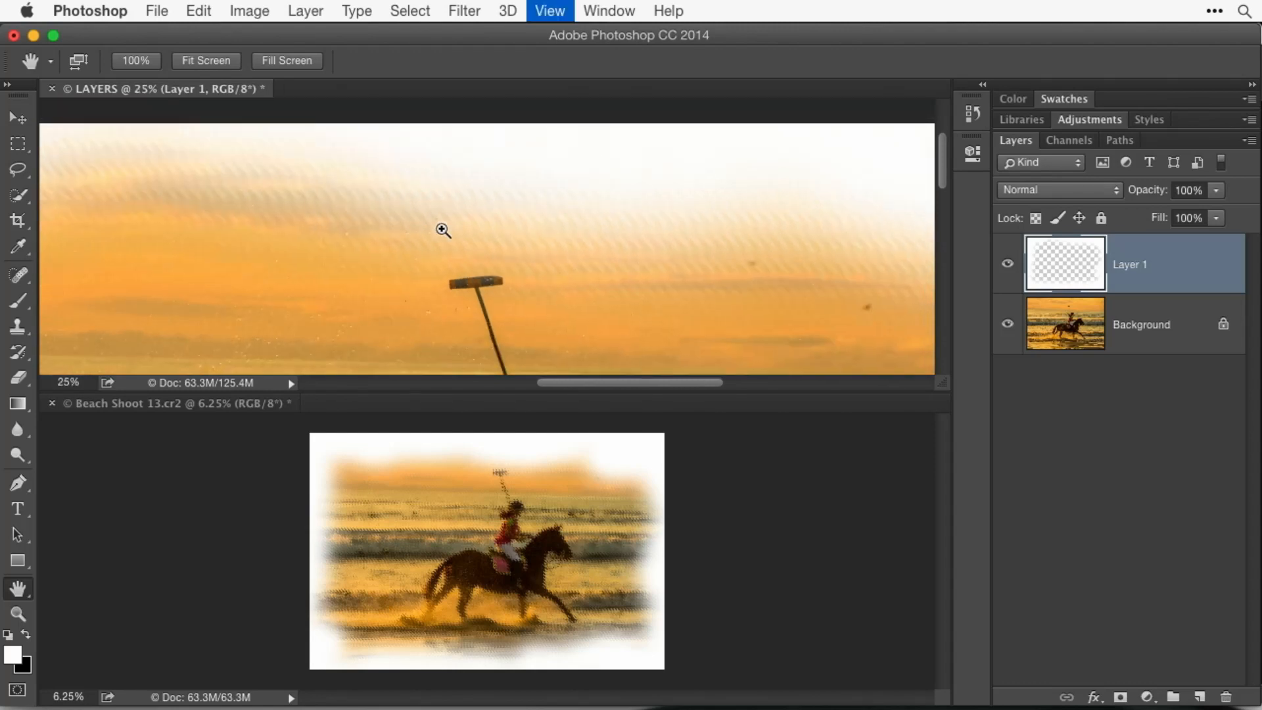
{"action": "key", "text": "super+minus"}
{"action": "key", "text": "super+minus"}
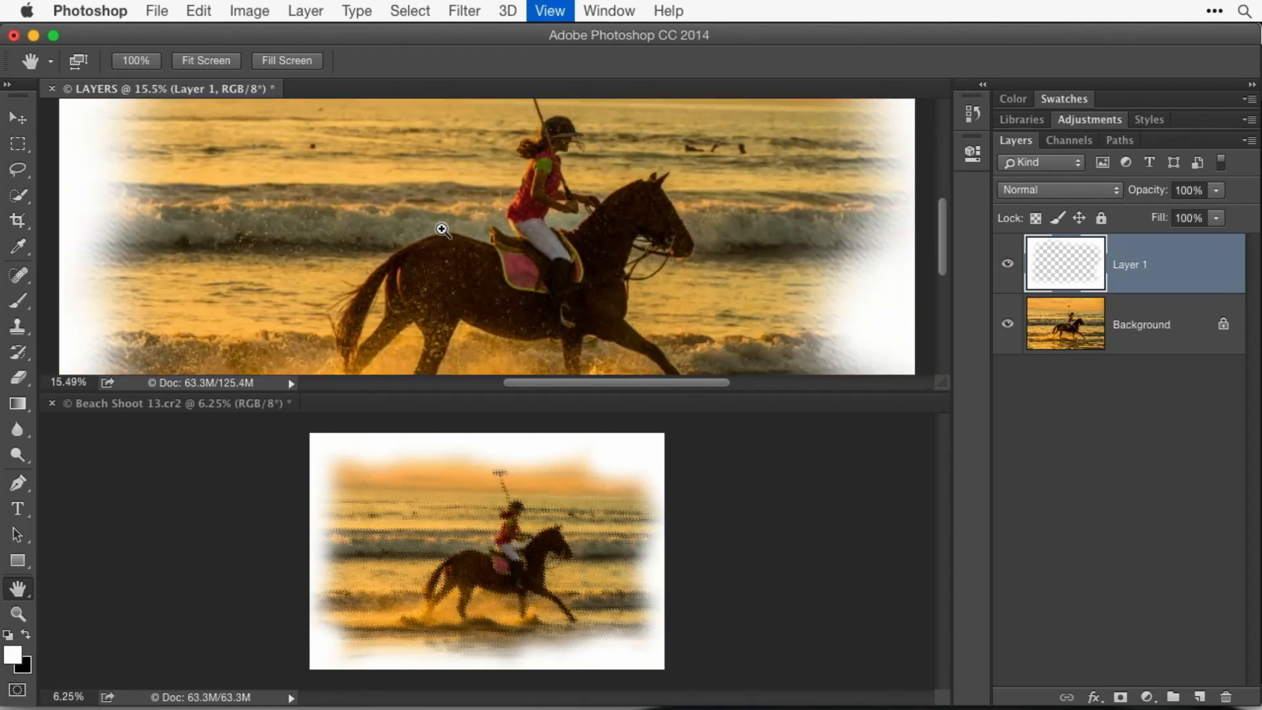
{"action": "key", "text": "super+minus"}
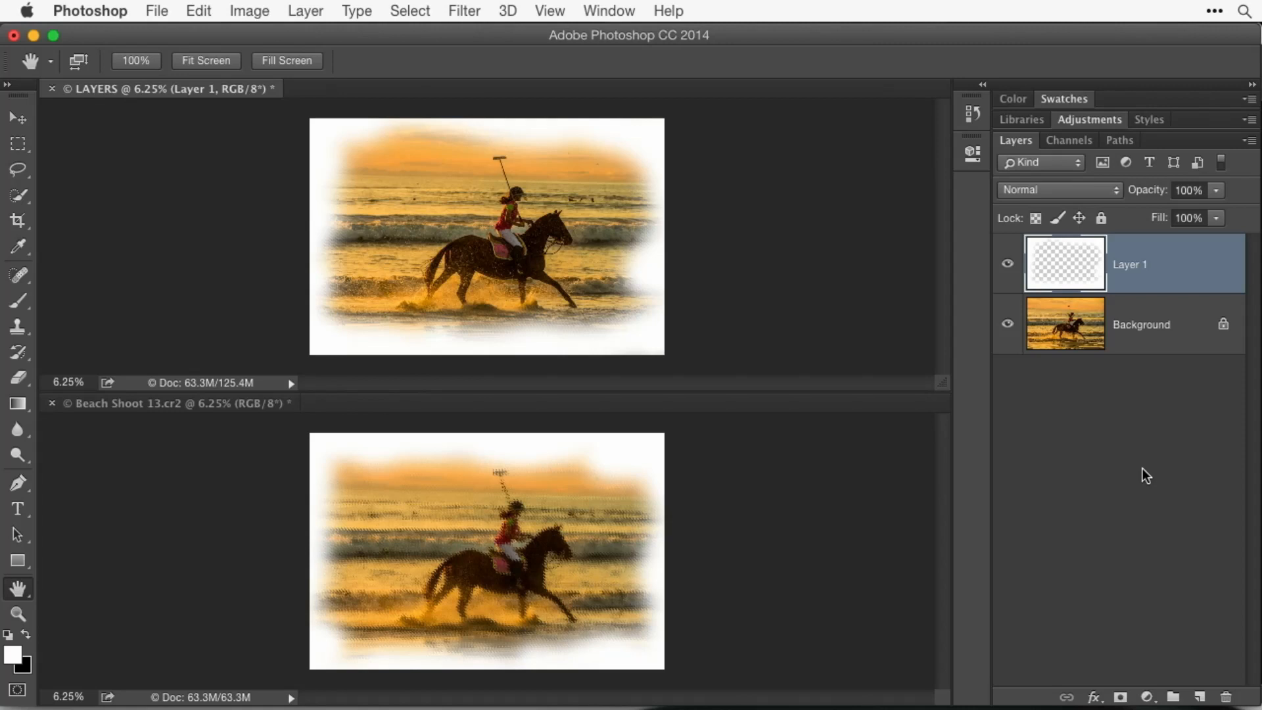
Duplicate the Background layer of LAYERS and apply a Radial Blur to the copy with amount 75, Zoom method and Good quality.
{"action": "left_click", "coordinate": [1139, 329]}
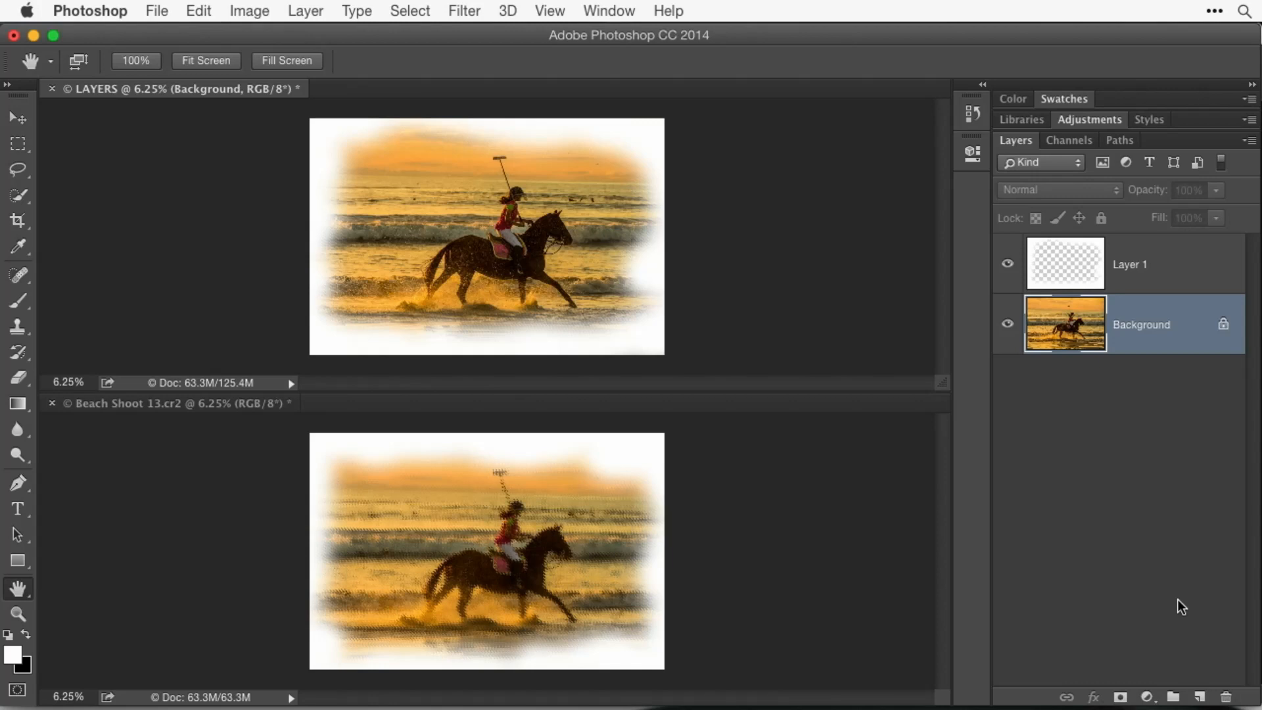
{"action": "left_click_drag", "start_coordinate": [1092, 319], "coordinate": [1198, 696]}
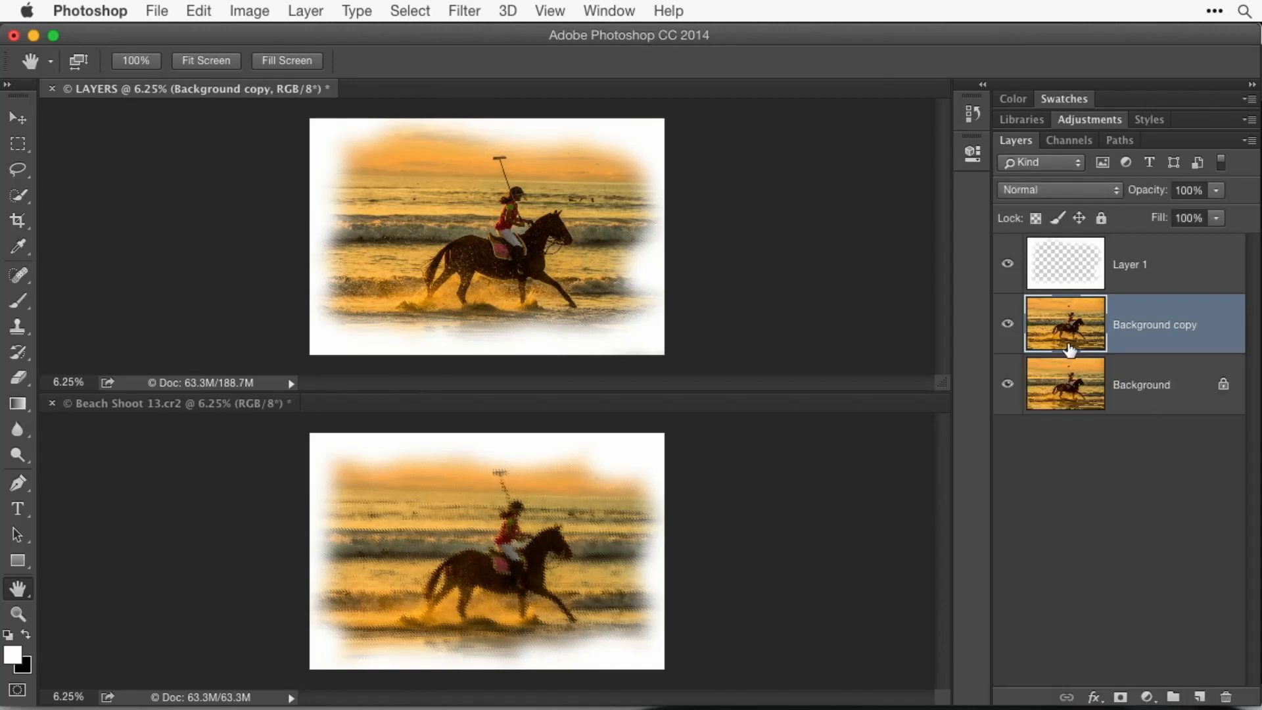
{"action": "left_click", "coordinate": [468, 10]}
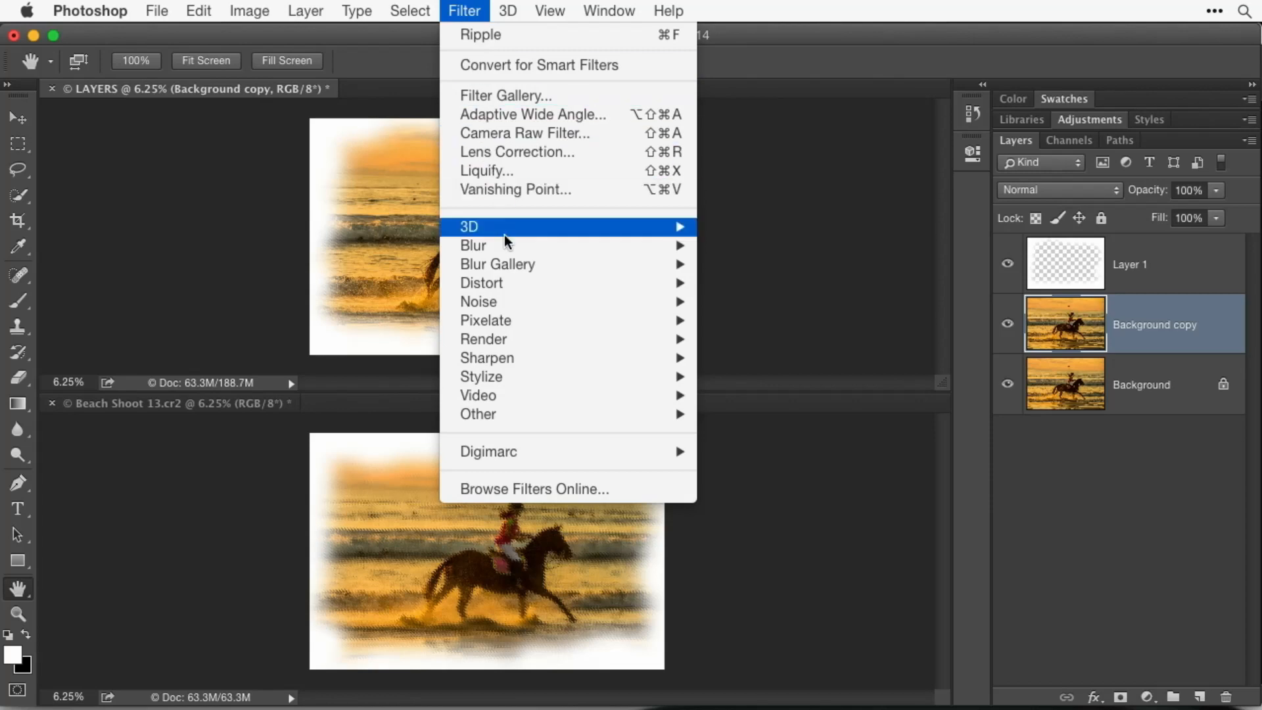
{"action": "mouse_move", "coordinate": [509, 246]}
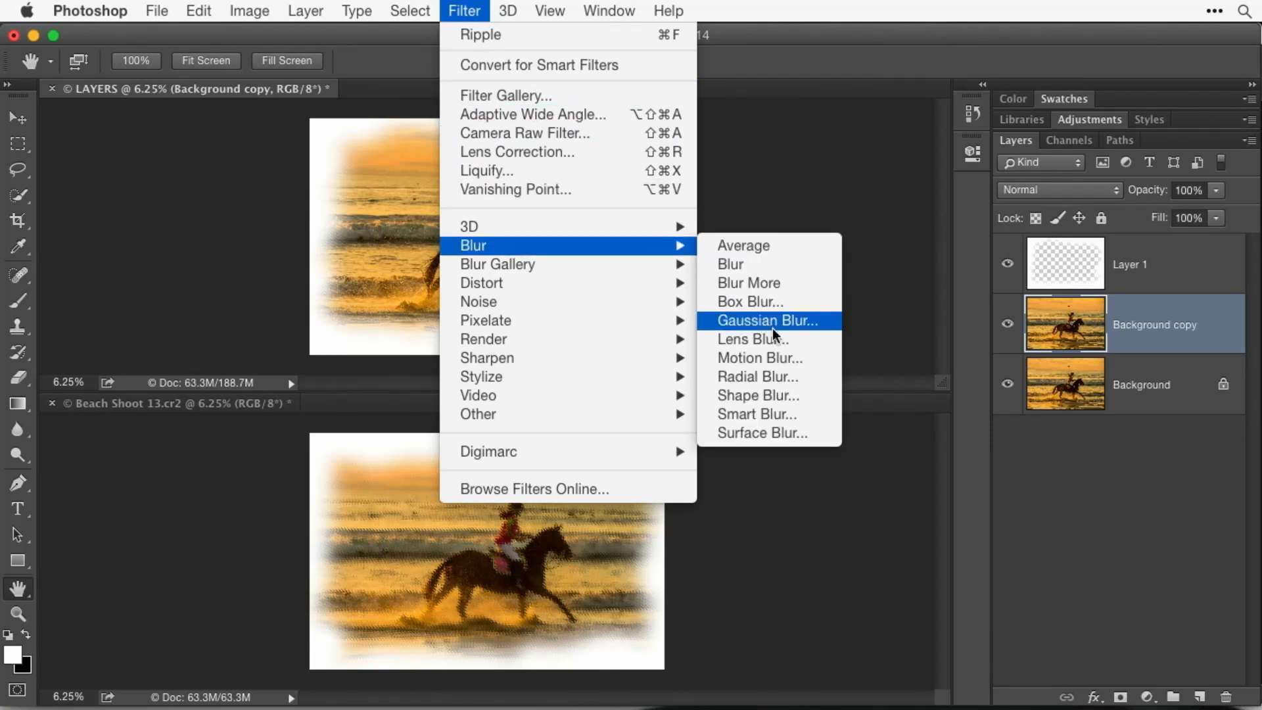
{"action": "left_click", "coordinate": [796, 376]}
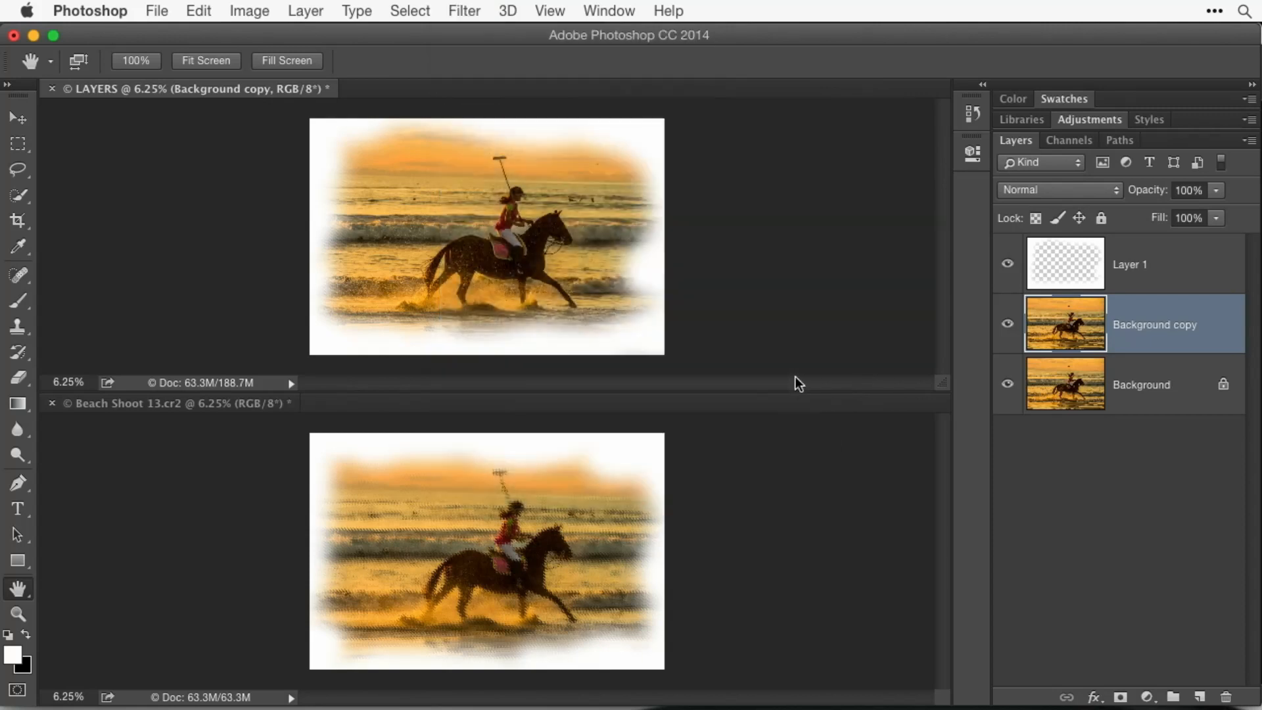
{"action": "left_click_drag", "start_coordinate": [903, 192], "coordinate": [969, 188]}
{"action": "left_click", "coordinate": [905, 270]}
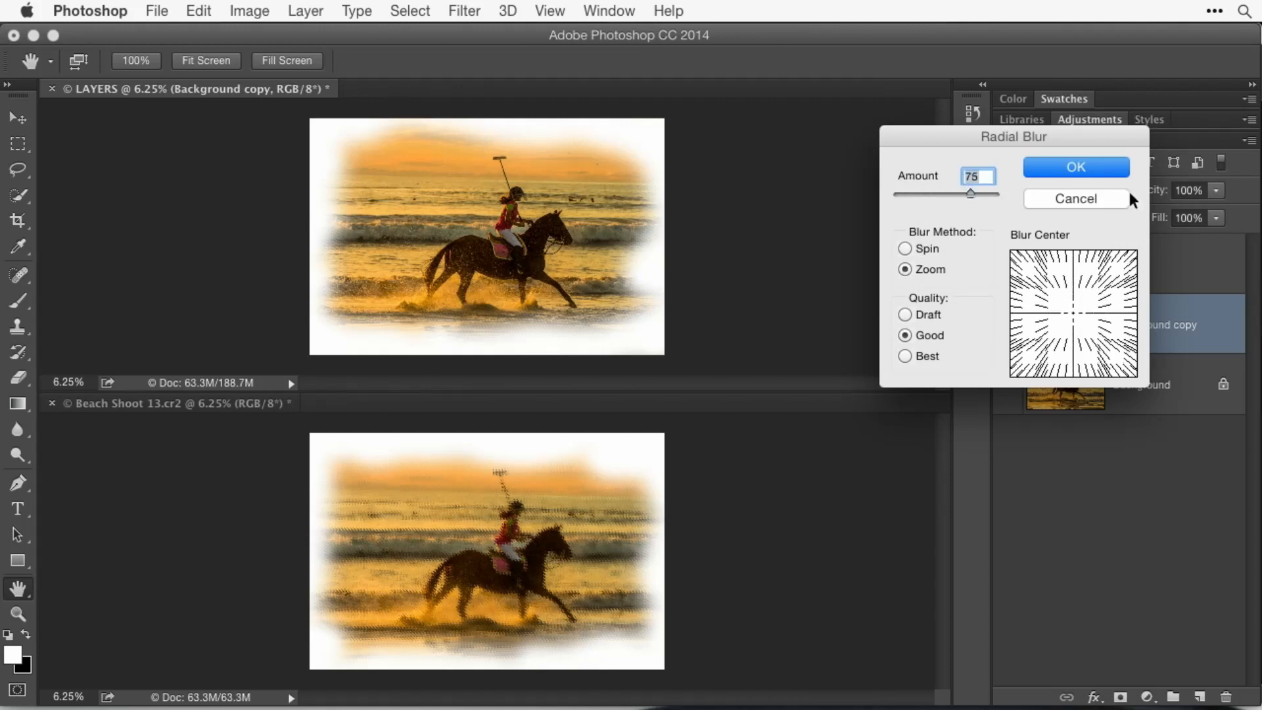
{"action": "left_click", "coordinate": [1074, 169]}
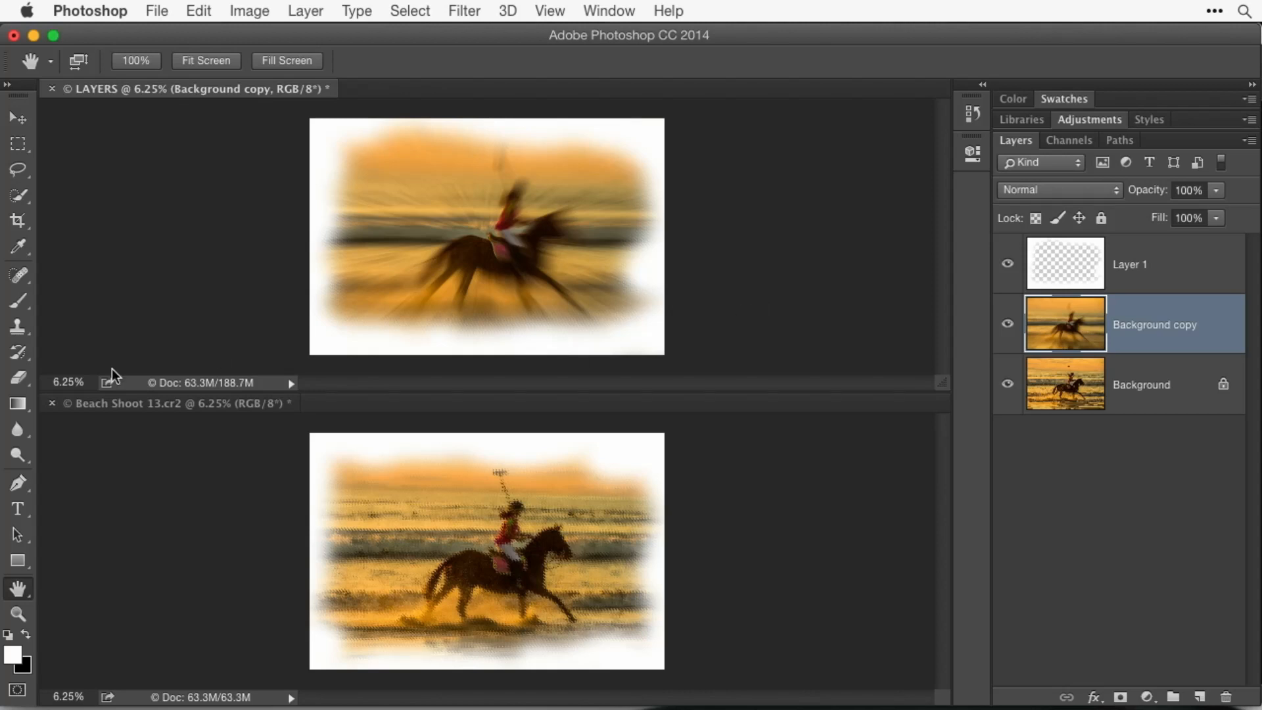
Apply the same Radial Blur to Beach Shoot 13.cr2 with amount 75, Zoom method and Good quality.
{"action": "left_click", "coordinate": [128, 403]}
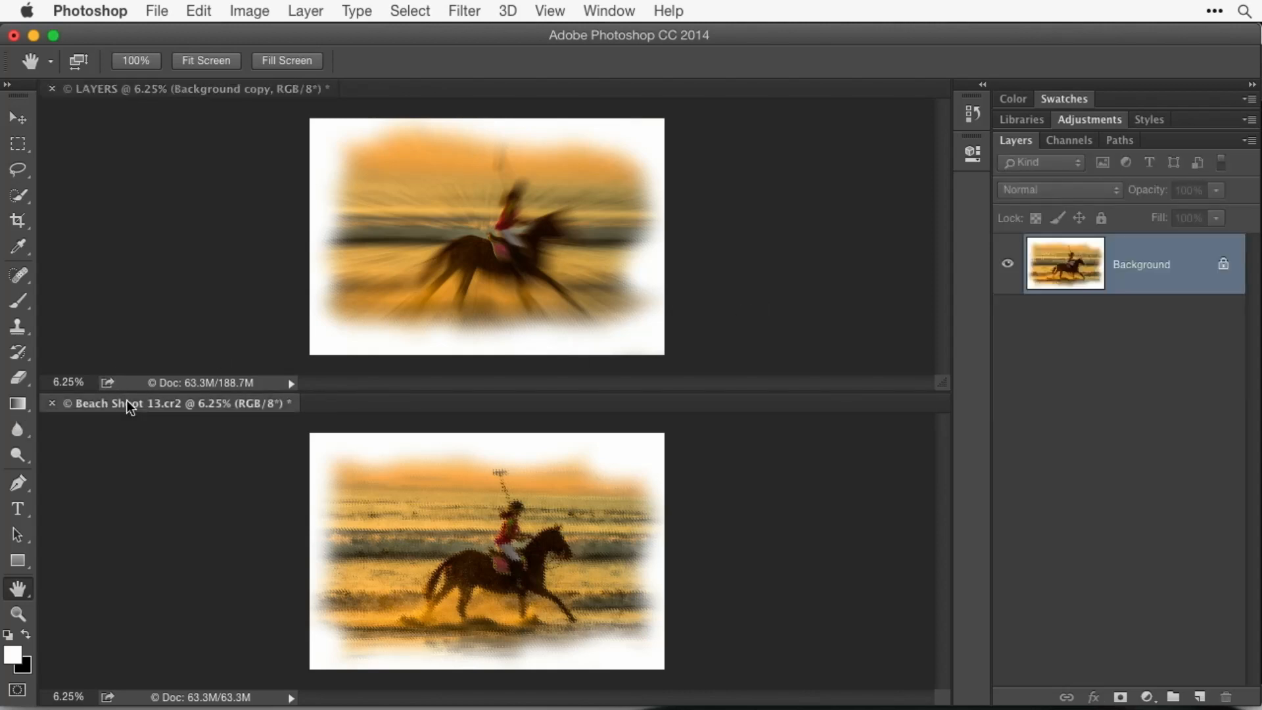
{"action": "left_click", "coordinate": [465, 11]}
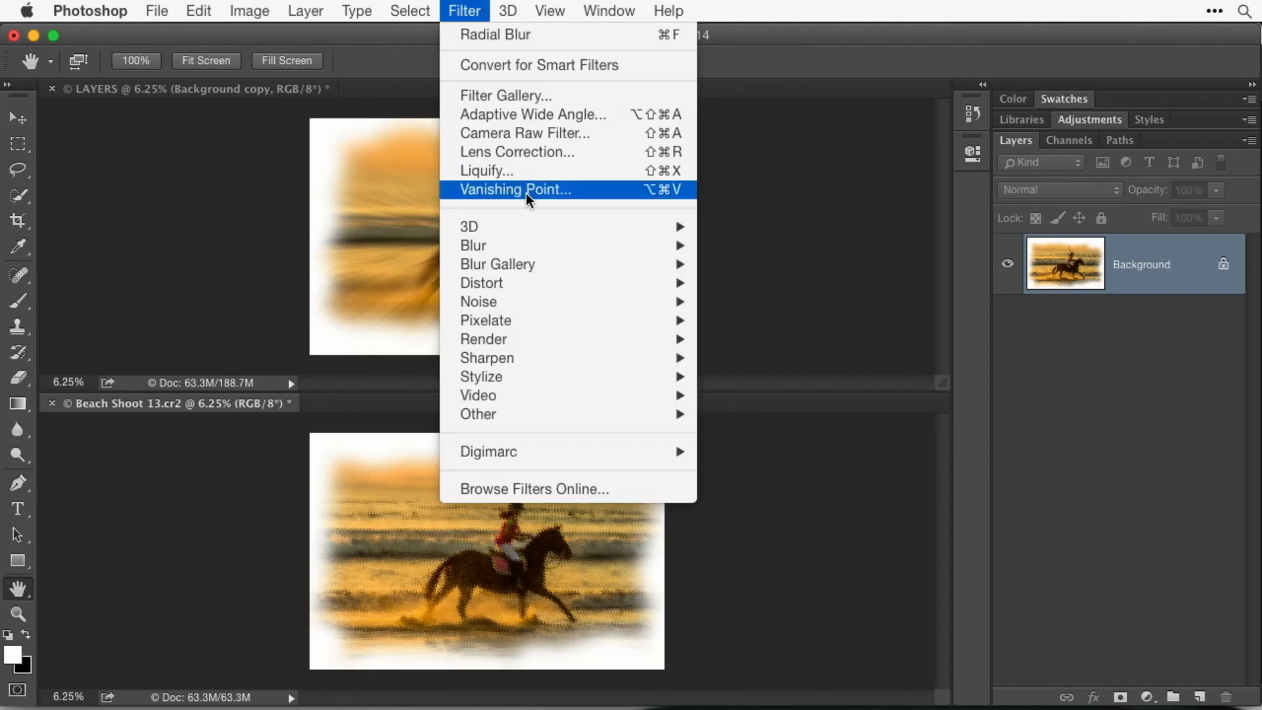
{"action": "mouse_move", "coordinate": [535, 245]}
{"action": "left_click", "coordinate": [784, 375]}
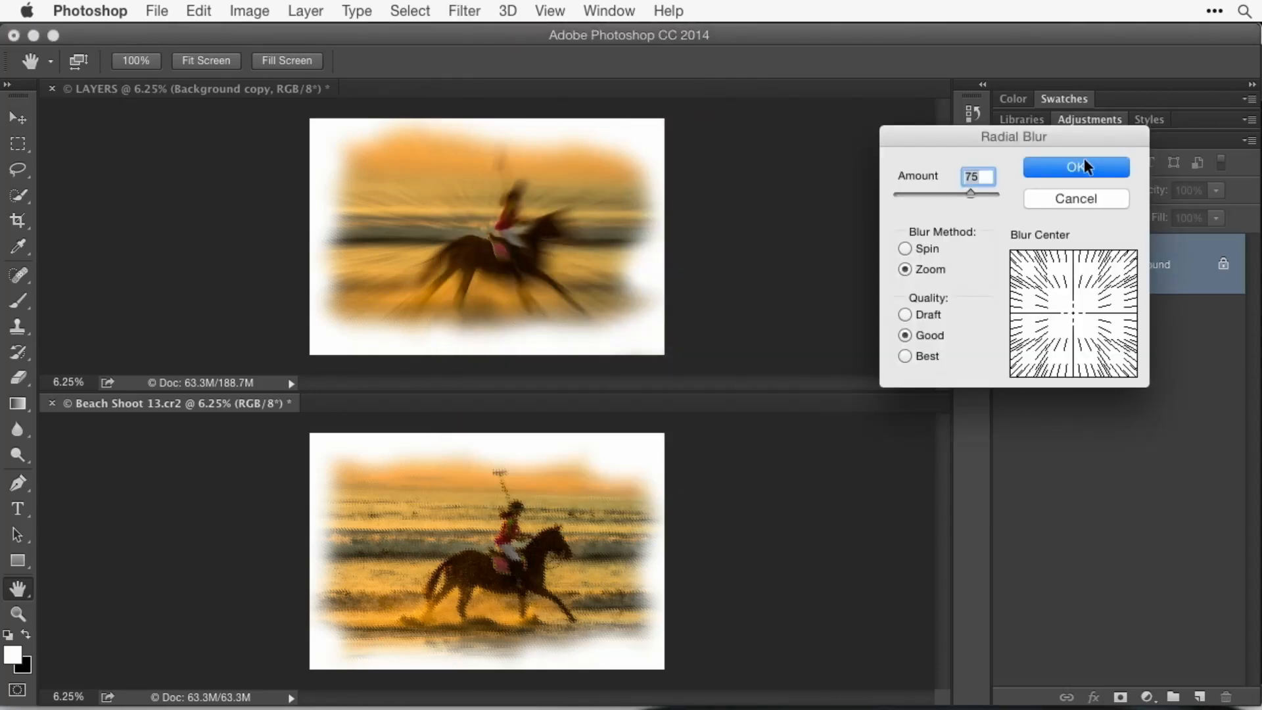
{"action": "left_click", "coordinate": [1081, 164]}
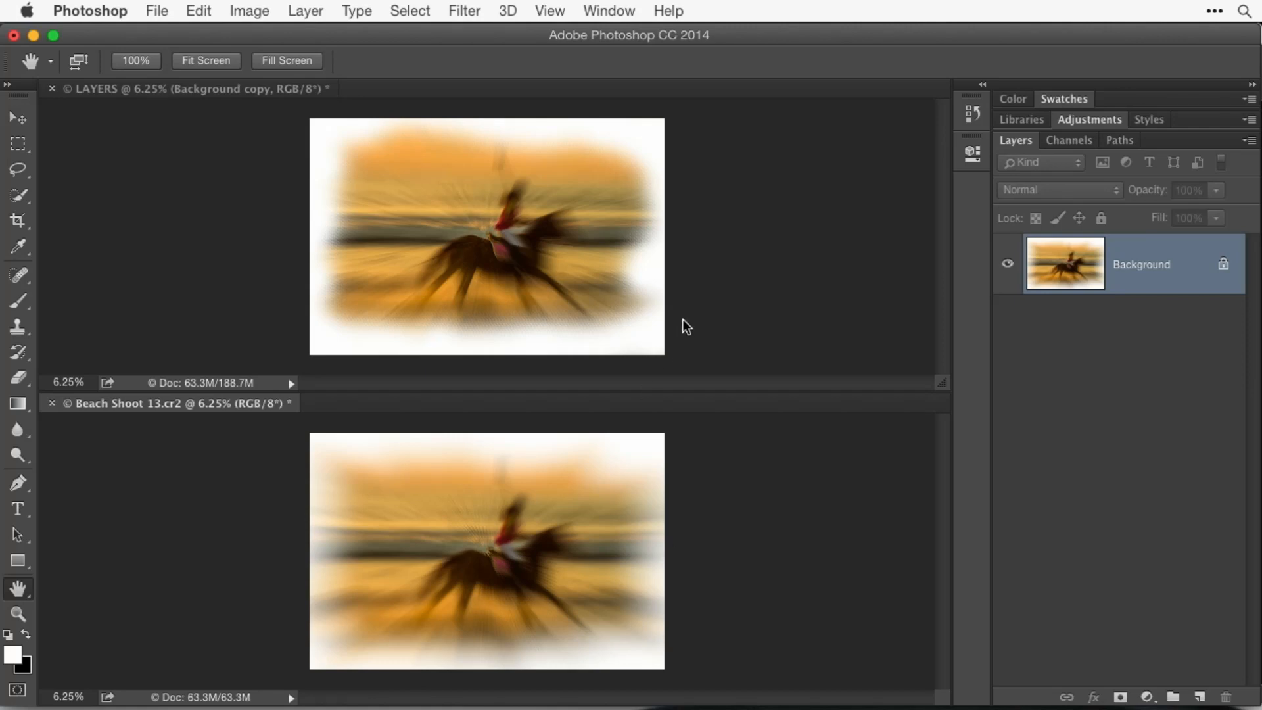
Show the history of Beach Shoot 13.cr2 and enlarge its panel to list all states.
{"action": "left_click", "coordinate": [614, 14]}
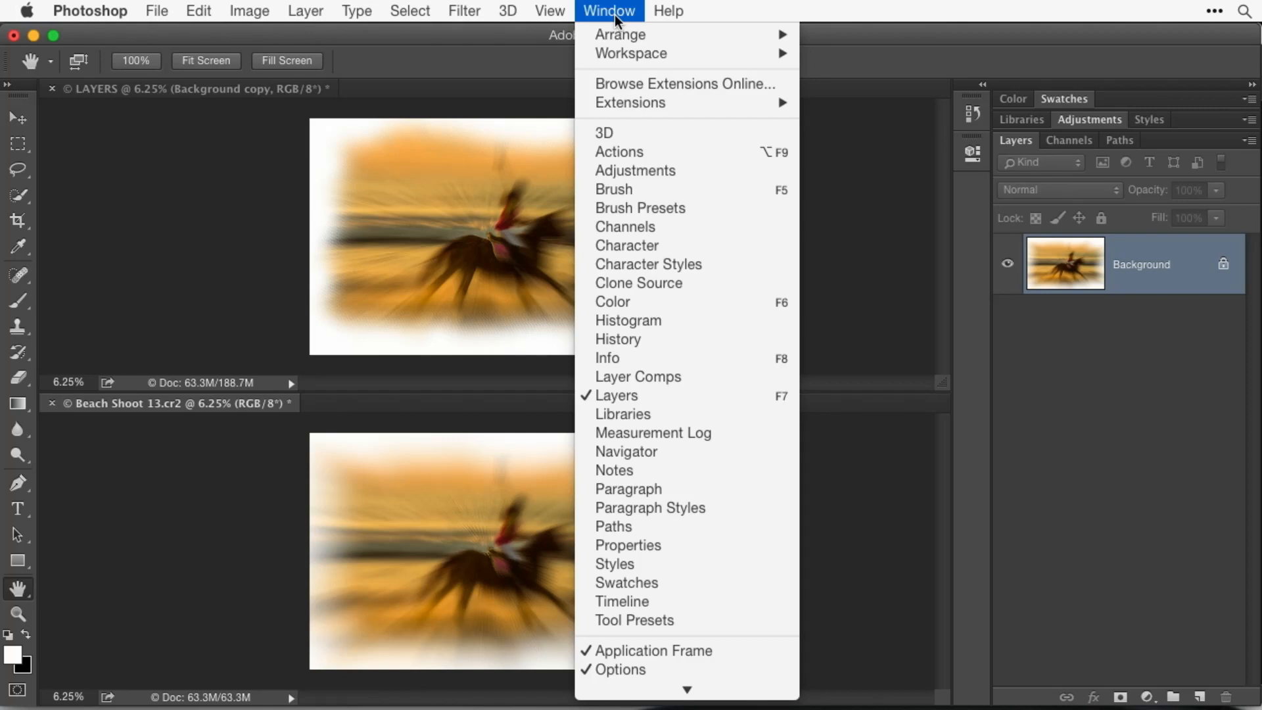
{"action": "left_click", "coordinate": [660, 338]}
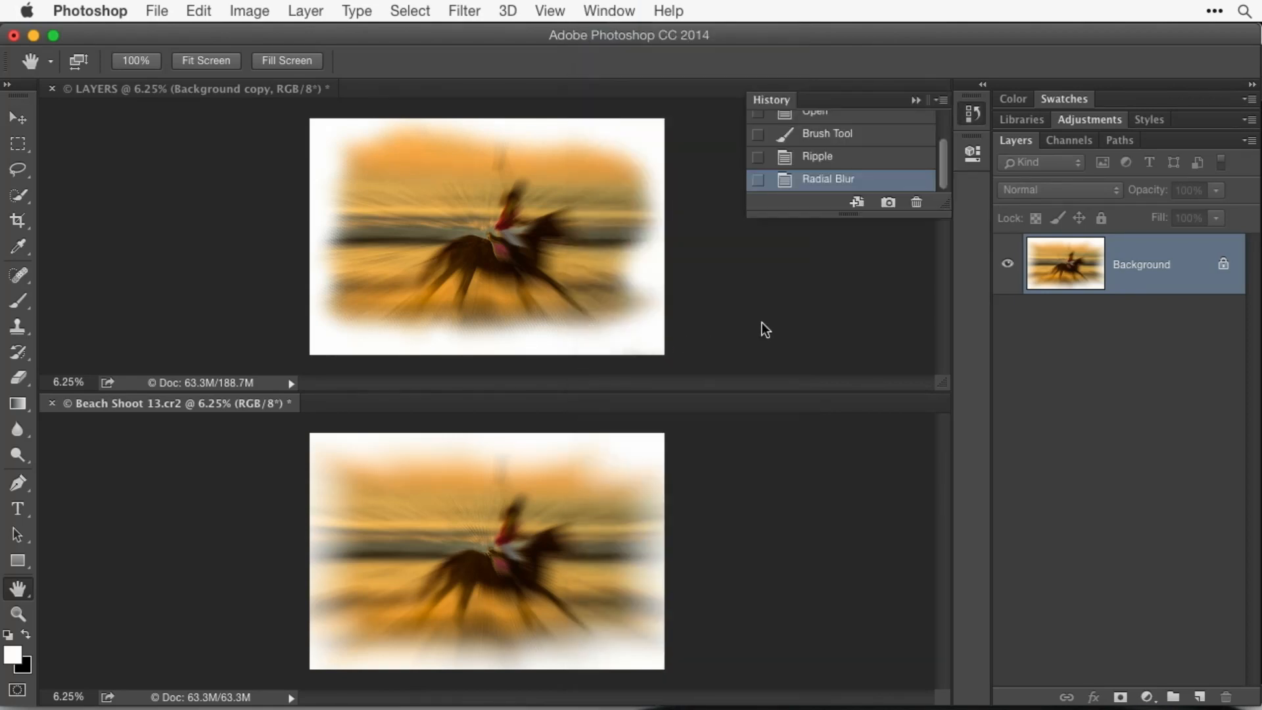
{"action": "left_click_drag", "start_coordinate": [835, 217], "coordinate": [839, 383]}
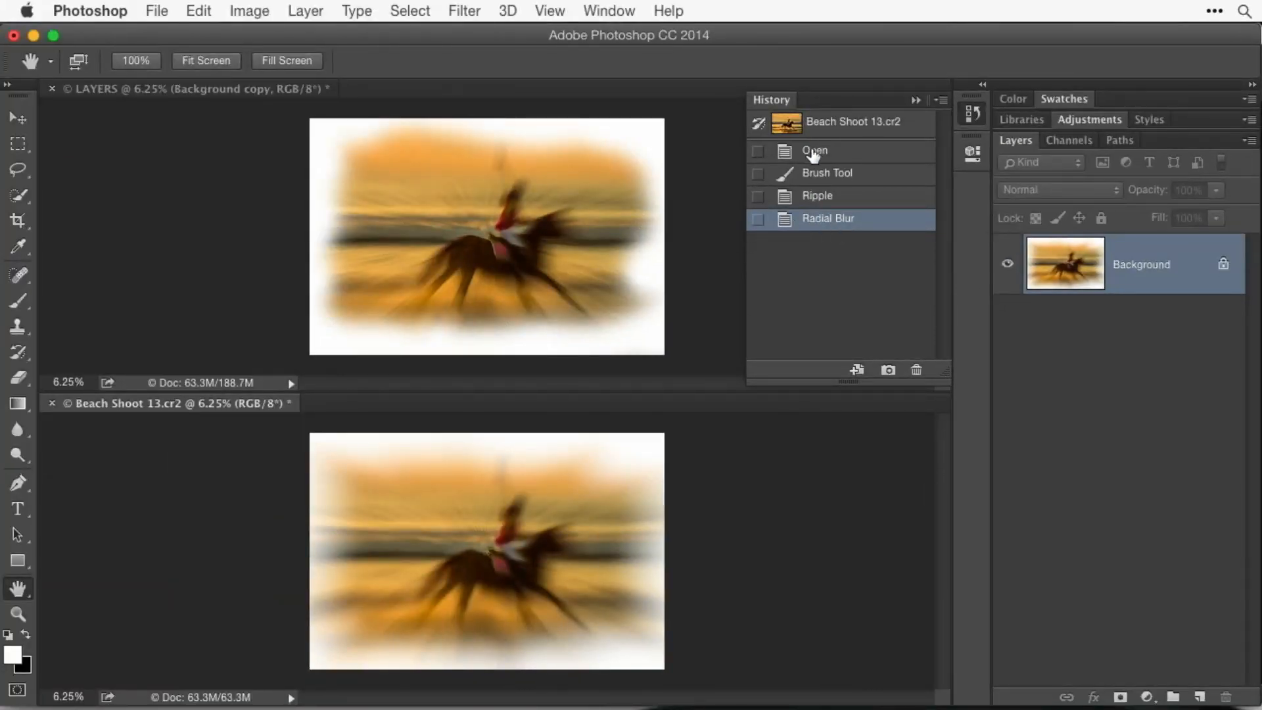
Step Beach Shoot 13.cr2 back through the Ripple, Brush Tool and Open states, and return to the Radial Blur state.
{"action": "left_click", "coordinate": [822, 199]}
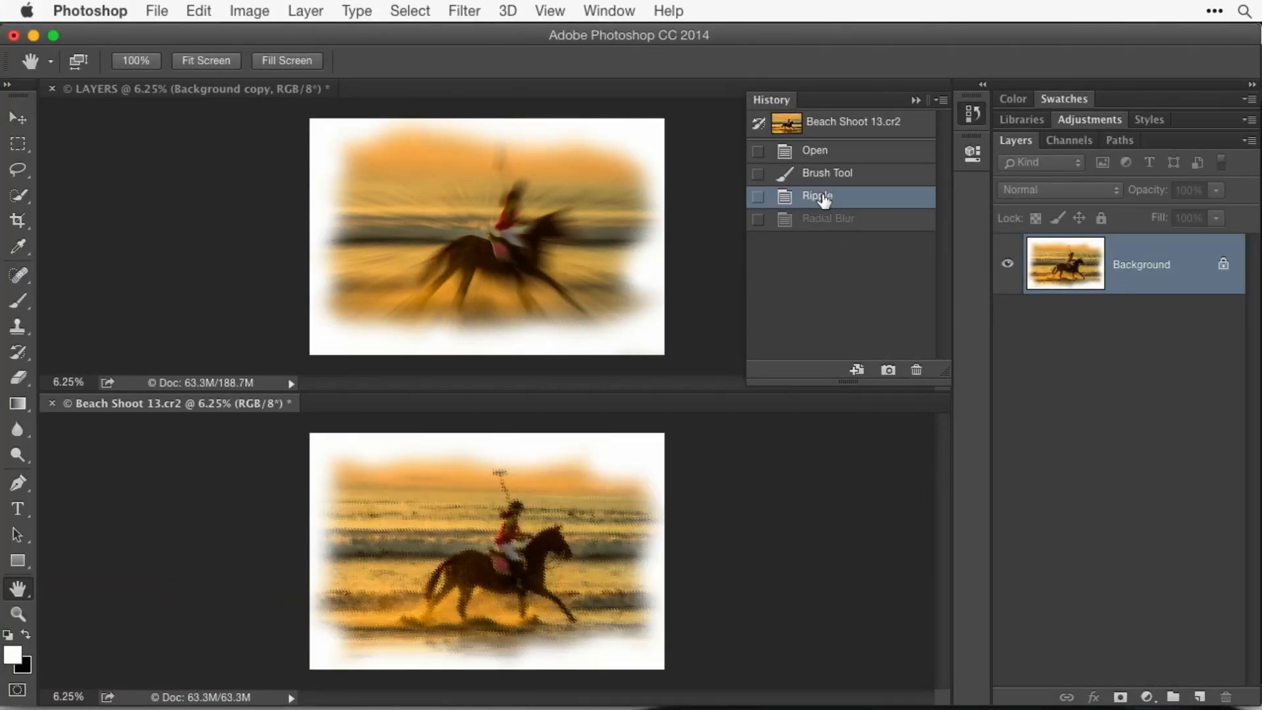
{"action": "left_click", "coordinate": [818, 173]}
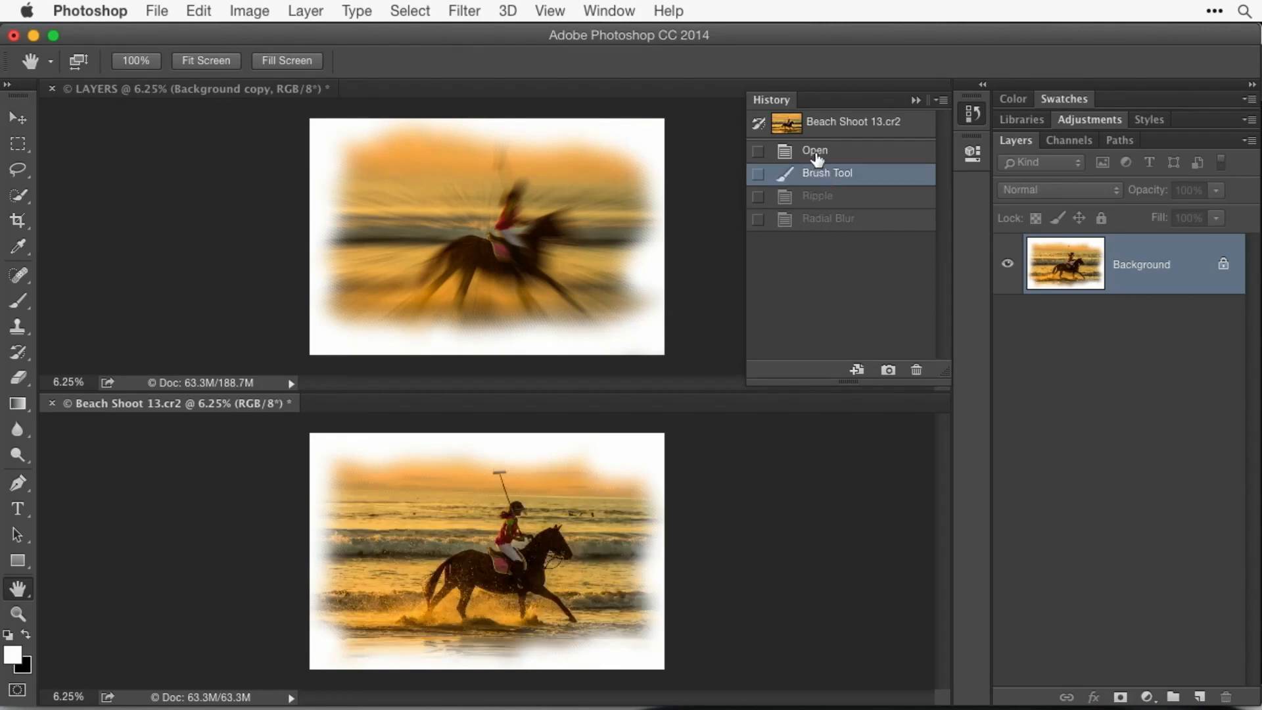
{"action": "left_click", "coordinate": [816, 153]}
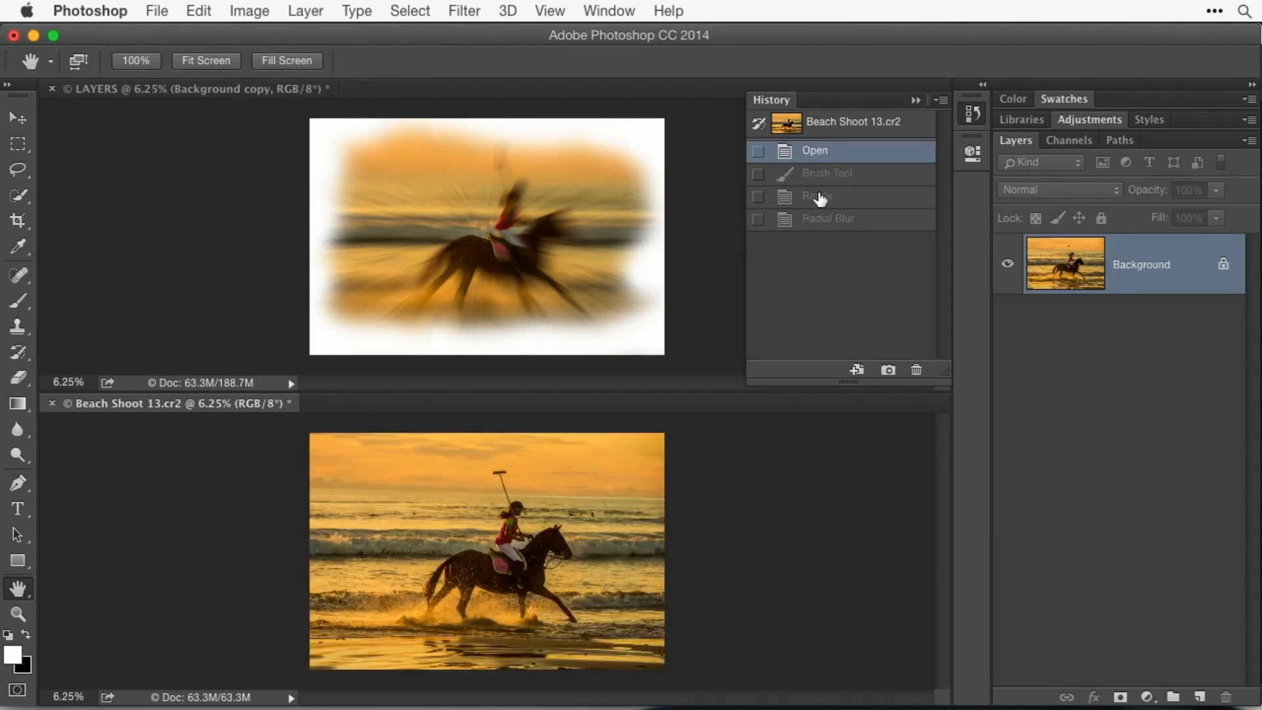
{"action": "left_click", "coordinate": [820, 219]}
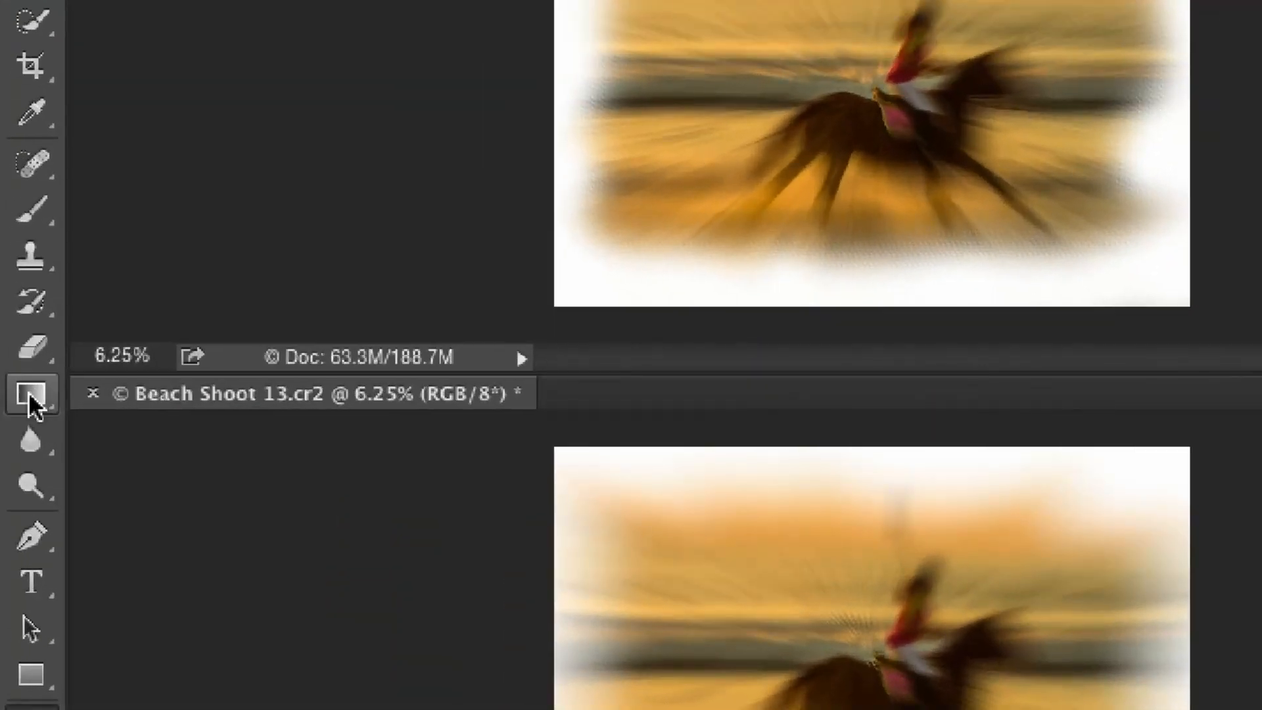
Switch to the History Brush tool.
{"action": "left_click", "coordinate": [33, 337]}
{"action": "left_click", "coordinate": [27, 215]}
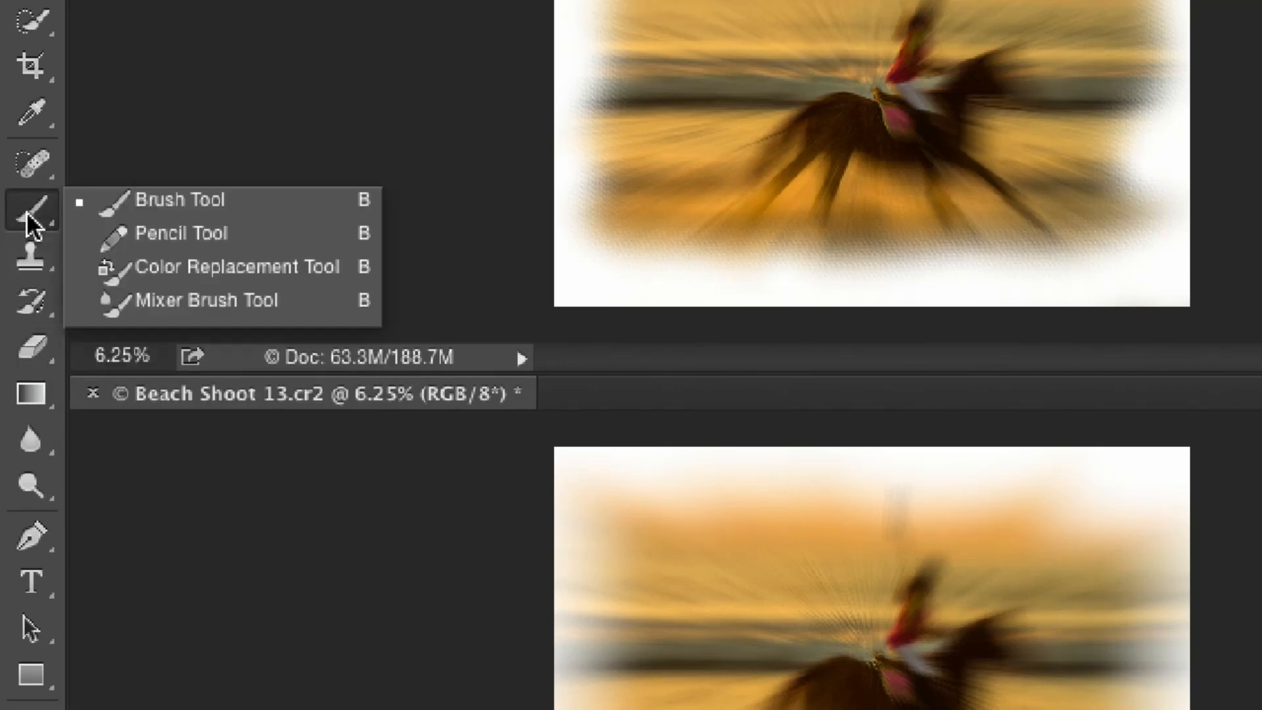
{"action": "left_click", "coordinate": [26, 215]}
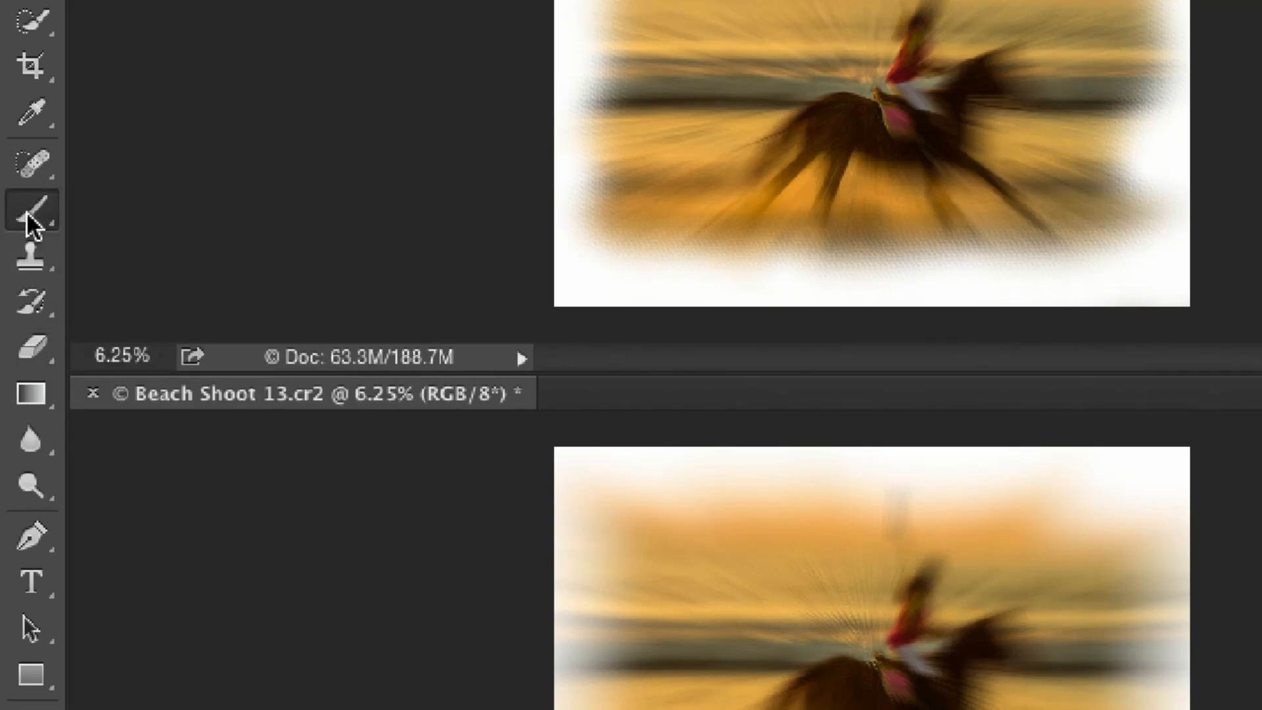
{"action": "left_click", "coordinate": [31, 304]}
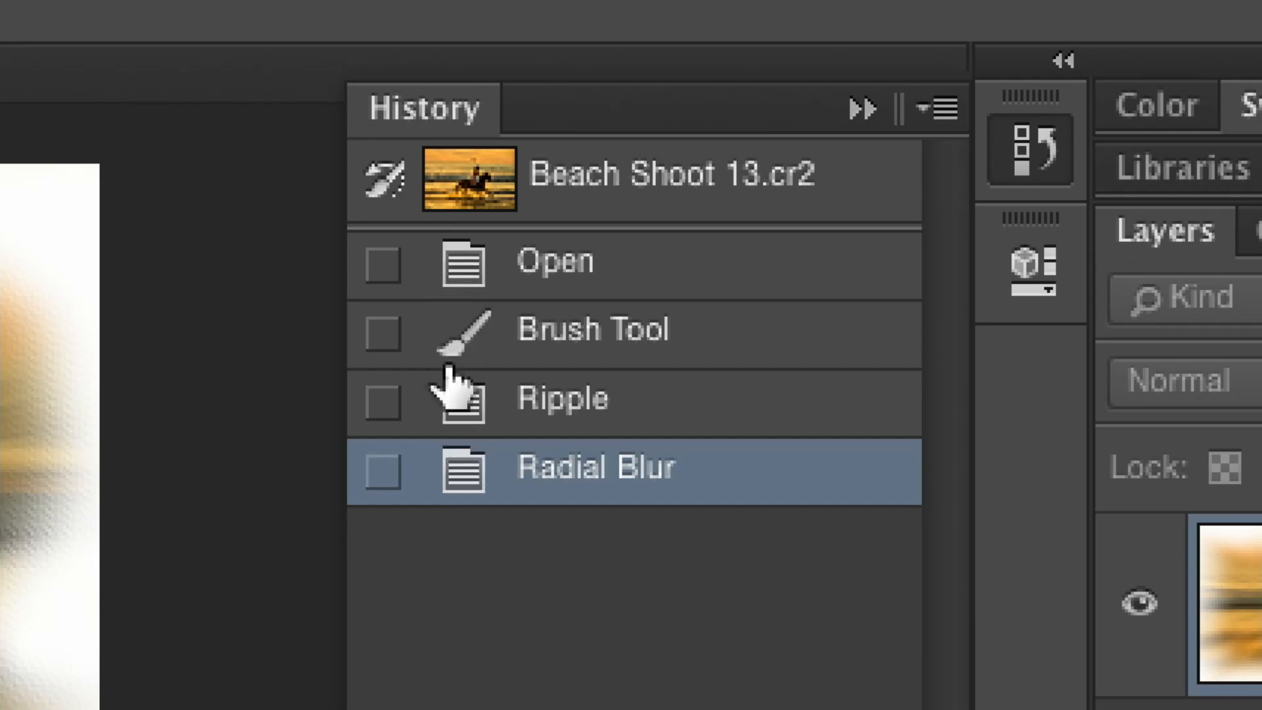
Try the Open, Brush Tool, Ripple and Radial Blur states as History Brush source, and restore the original snapshot as source.
{"action": "left_click", "coordinate": [385, 270]}
{"action": "left_click", "coordinate": [384, 329]}
{"action": "left_click", "coordinate": [385, 401]}
{"action": "left_click", "coordinate": [385, 466]}
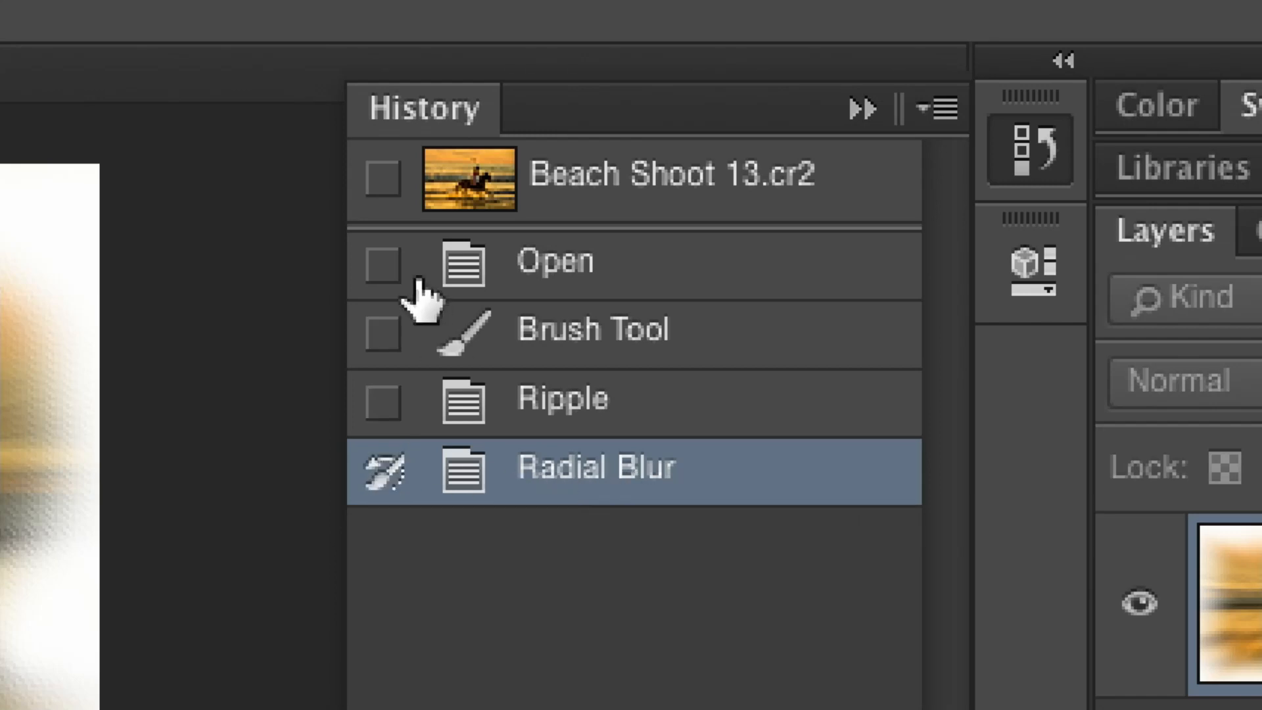
{"action": "left_click", "coordinate": [382, 179]}
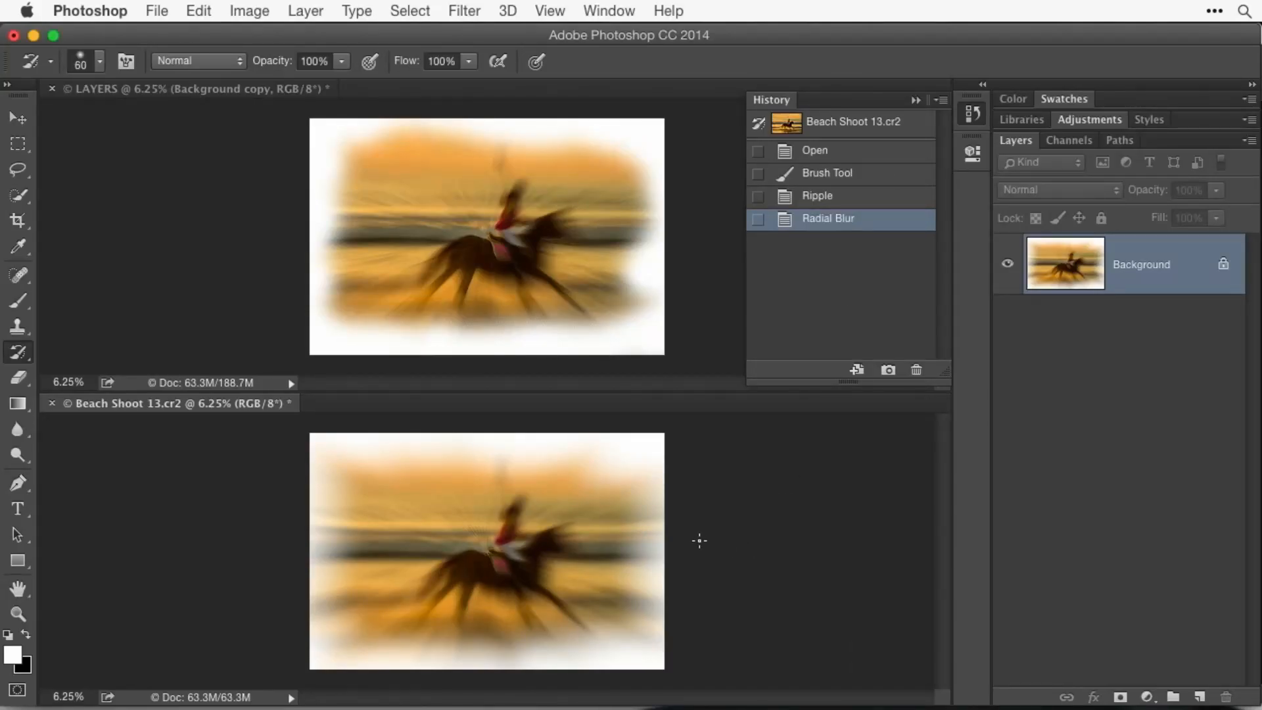
Enlarge the History Brush to 900 and paint the sharp original rider and horse back into Beach Shoot 13.cr2.
{"action": "key", "text": "bracketright"}
{"action": "key", "text": "bracketright"}
{"action": "key", "text": "bracketright"}
{"action": "key", "text": "bracketright"}
{"action": "key", "text": "bracketright"}
{"action": "key", "text": "bracketright"}
{"action": "key", "text": "bracketright"}
{"action": "key", "text": "bracketright"}
{"action": "key", "text": "bracketright"}
{"action": "key", "text": "bracketright"}
{"action": "mouse_move", "coordinate": [520, 508]}
{"action": "left_mouse_down"}
{"action": "mouse_move", "coordinate": [511, 539]}
{"action": "mouse_move", "coordinate": [430, 602]}
{"action": "mouse_move", "coordinate": [480, 572]}
{"action": "mouse_move", "coordinate": [474, 596]}
{"action": "mouse_move", "coordinate": [537, 571]}
{"action": "mouse_move", "coordinate": [530, 611]}
{"action": "mouse_move", "coordinate": [559, 540]}
{"action": "mouse_move", "coordinate": [539, 568]}
{"action": "left_mouse_up"}
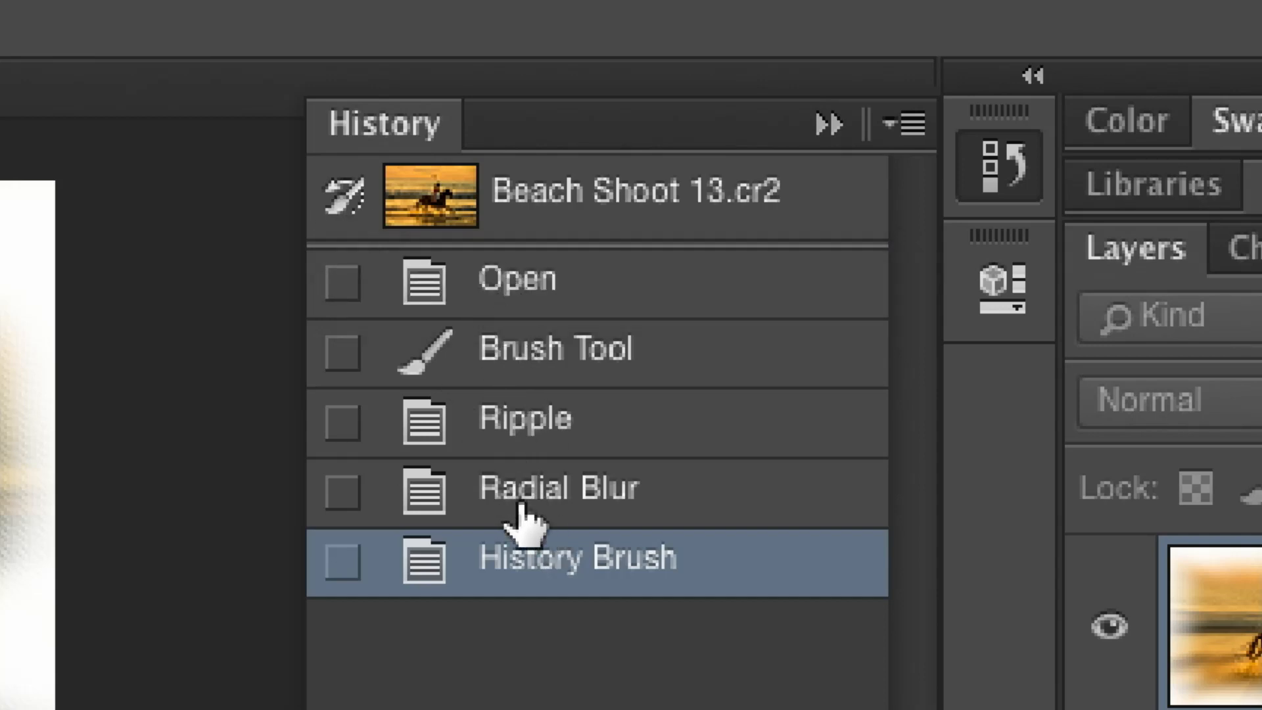
Make Radial Blur the History Brush source, paint the blur back over the rider and the horse's legs, and enlarge the History panel.
{"action": "left_click", "coordinate": [342, 492]}
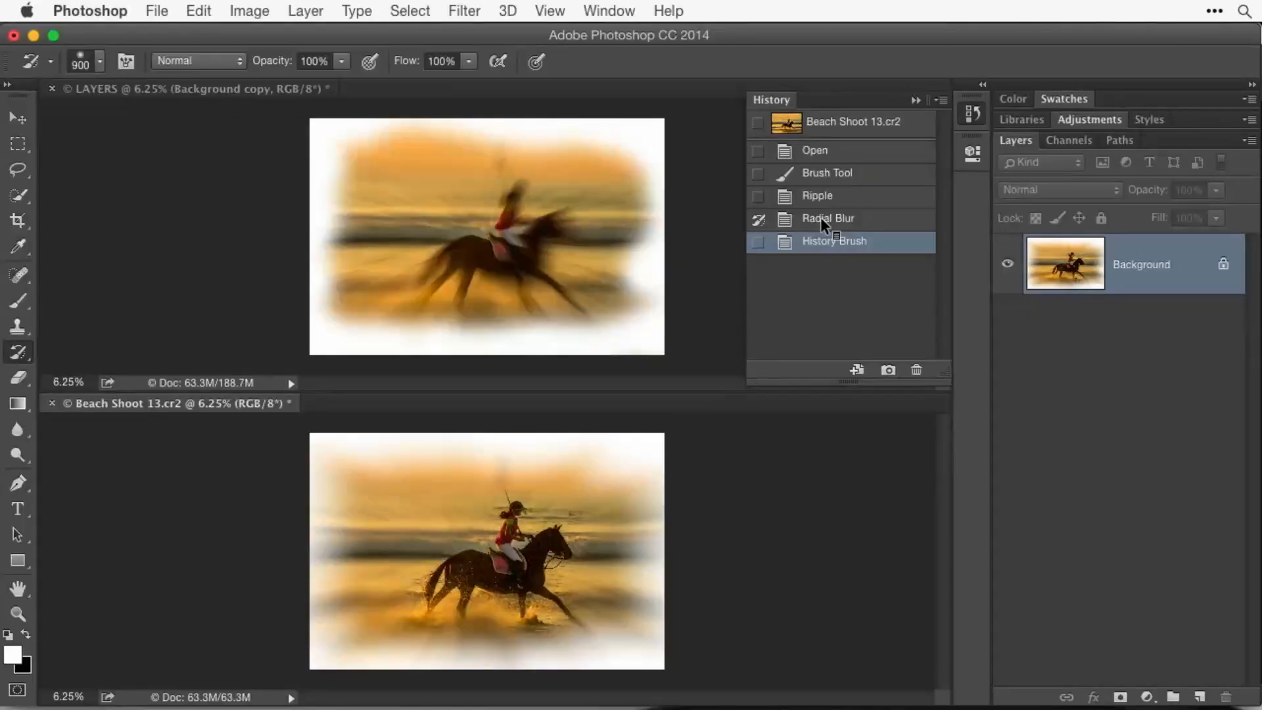
{"action": "mouse_move", "coordinate": [547, 517]}
{"action": "left_mouse_down"}
{"action": "mouse_move", "coordinate": [545, 467]}
{"action": "mouse_move", "coordinate": [485, 499]}
{"action": "mouse_move", "coordinate": [485, 524]}
{"action": "left_mouse_up"}
{"action": "left_click_drag", "start_coordinate": [419, 558], "coordinate": [406, 615]}
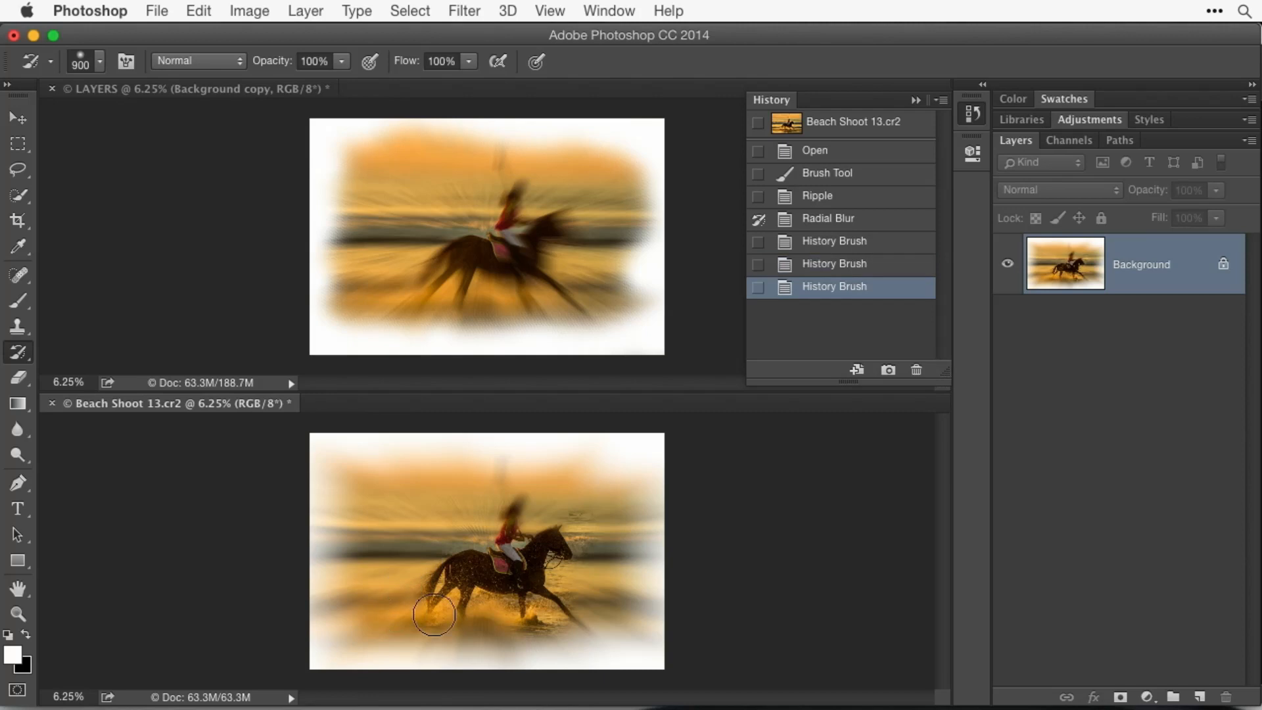
{"action": "mouse_move", "coordinate": [480, 602]}
{"action": "left_mouse_down"}
{"action": "mouse_move", "coordinate": [512, 611]}
{"action": "mouse_move", "coordinate": [512, 644]}
{"action": "mouse_move", "coordinate": [536, 611]}
{"action": "mouse_move", "coordinate": [568, 624]}
{"action": "mouse_move", "coordinate": [558, 569]}
{"action": "left_mouse_up"}
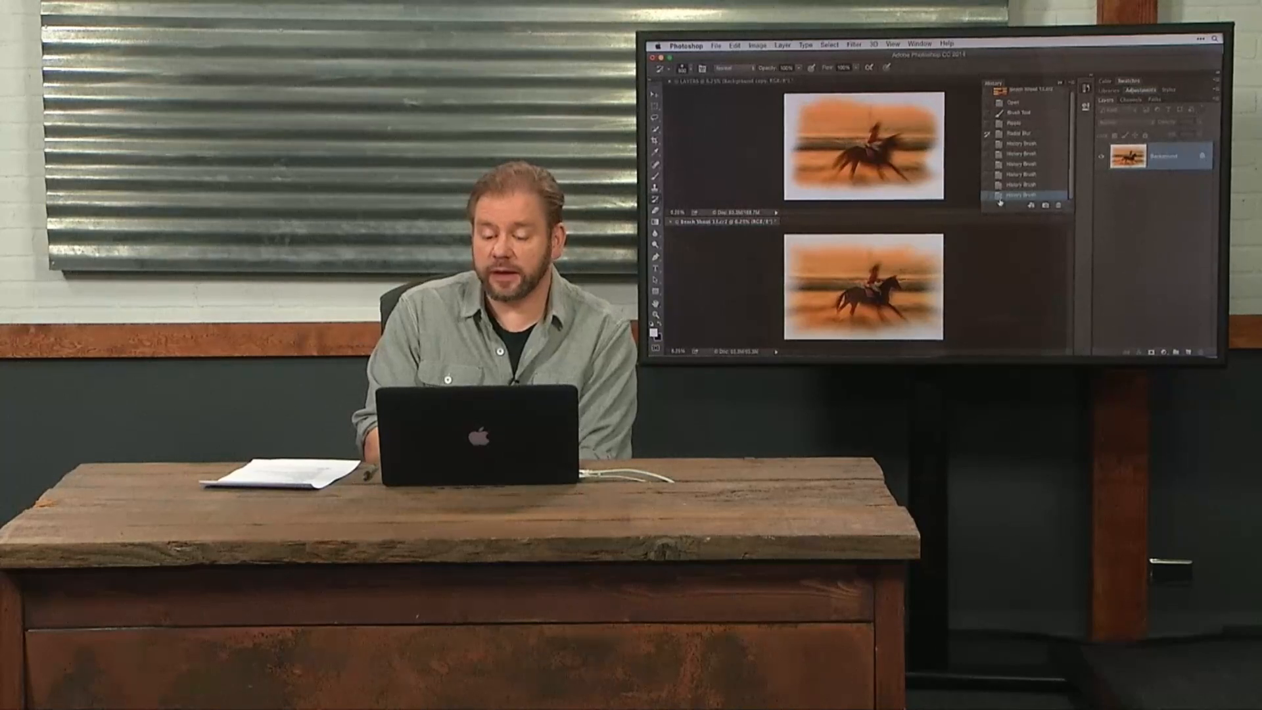
{"action": "left_click_drag", "start_coordinate": [1000, 203], "coordinate": [1033, 273]}
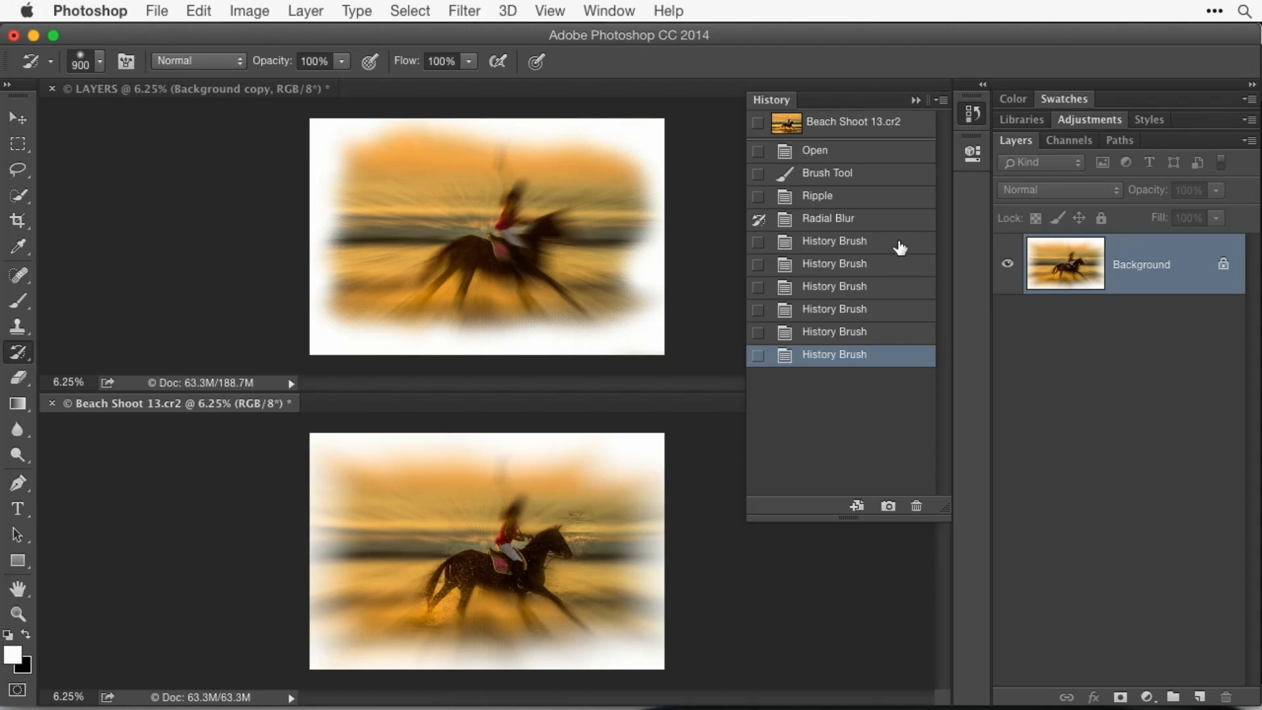
Collapse the History panel, go through the LAYERS document's layers ending on Layer 1, and compare them with Beach Shoot 13.cr2's single Background.
{"action": "left_click", "coordinate": [973, 119]}
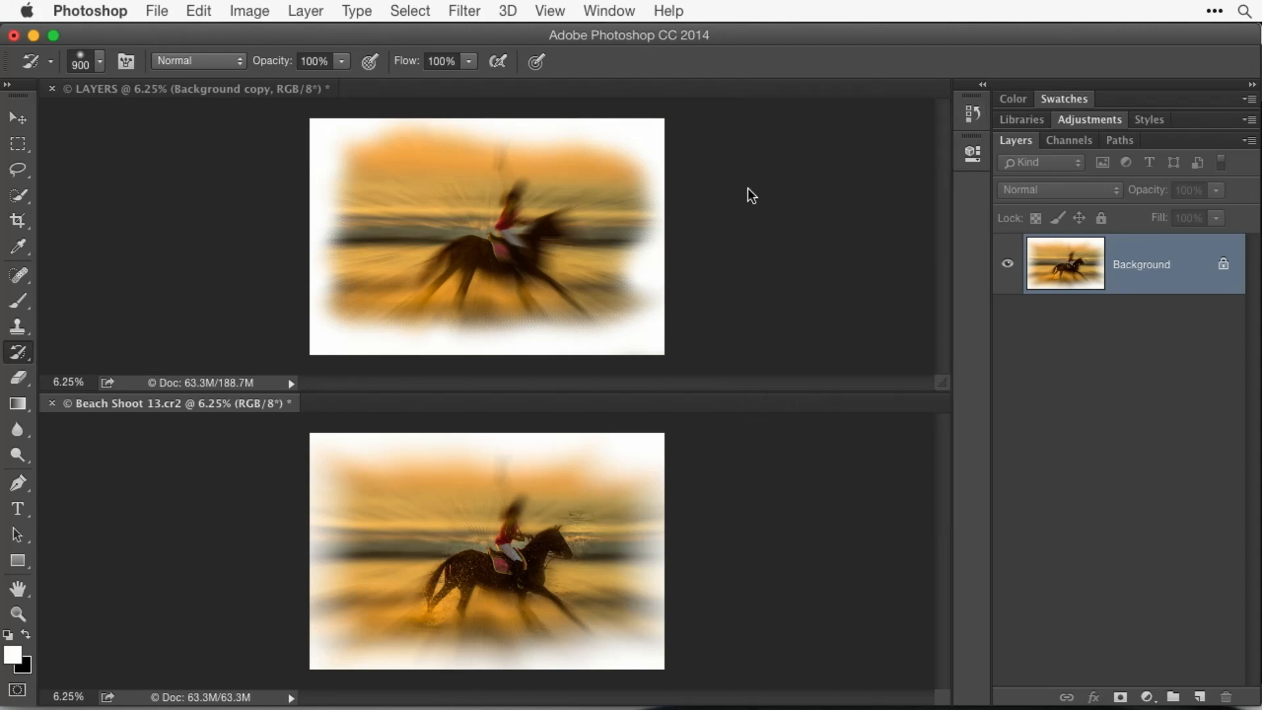
{"action": "left_click", "coordinate": [130, 87]}
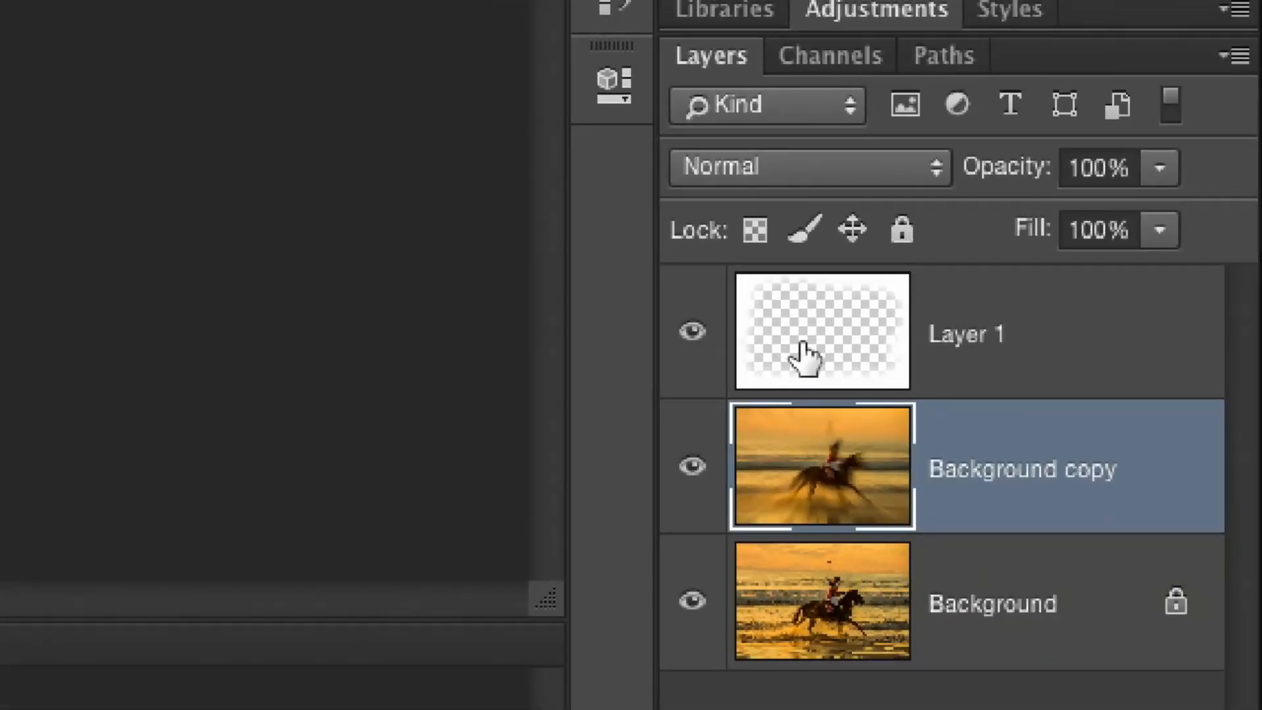
{"action": "left_click", "coordinate": [962, 617]}
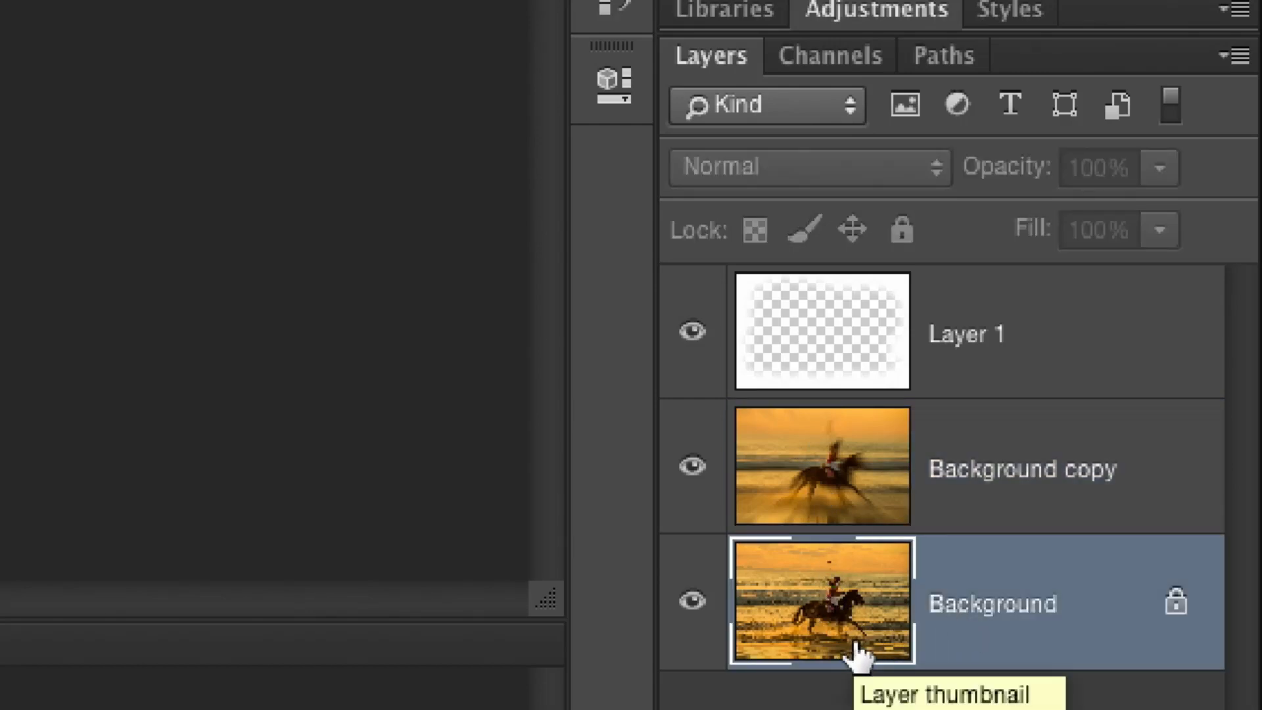
{"action": "left_click", "coordinate": [955, 501]}
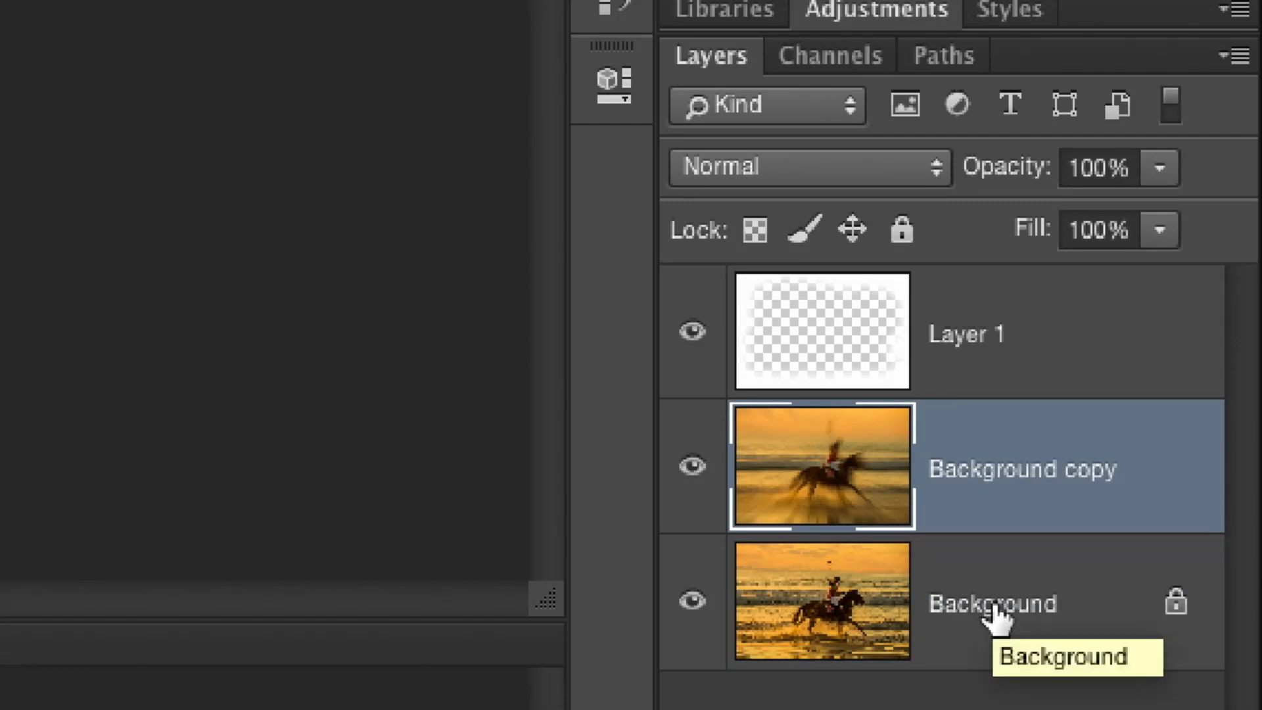
{"action": "left_click", "coordinate": [959, 355]}
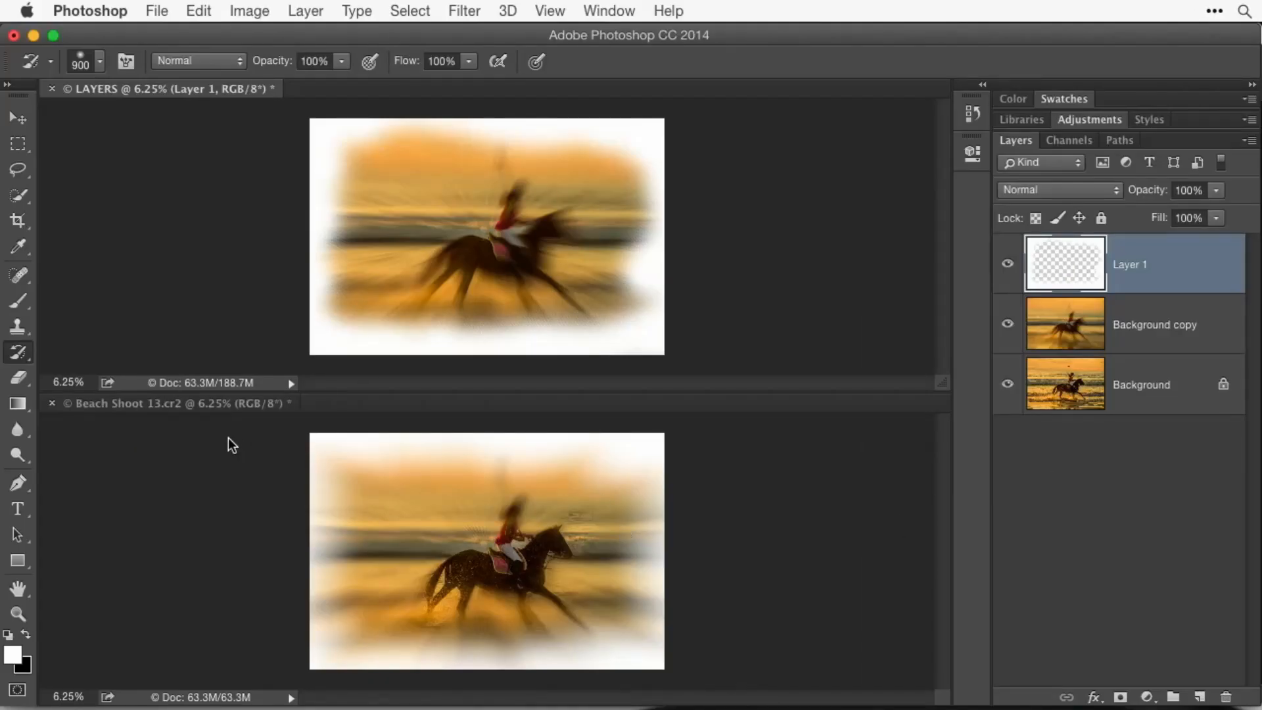
{"action": "left_click", "coordinate": [170, 399]}
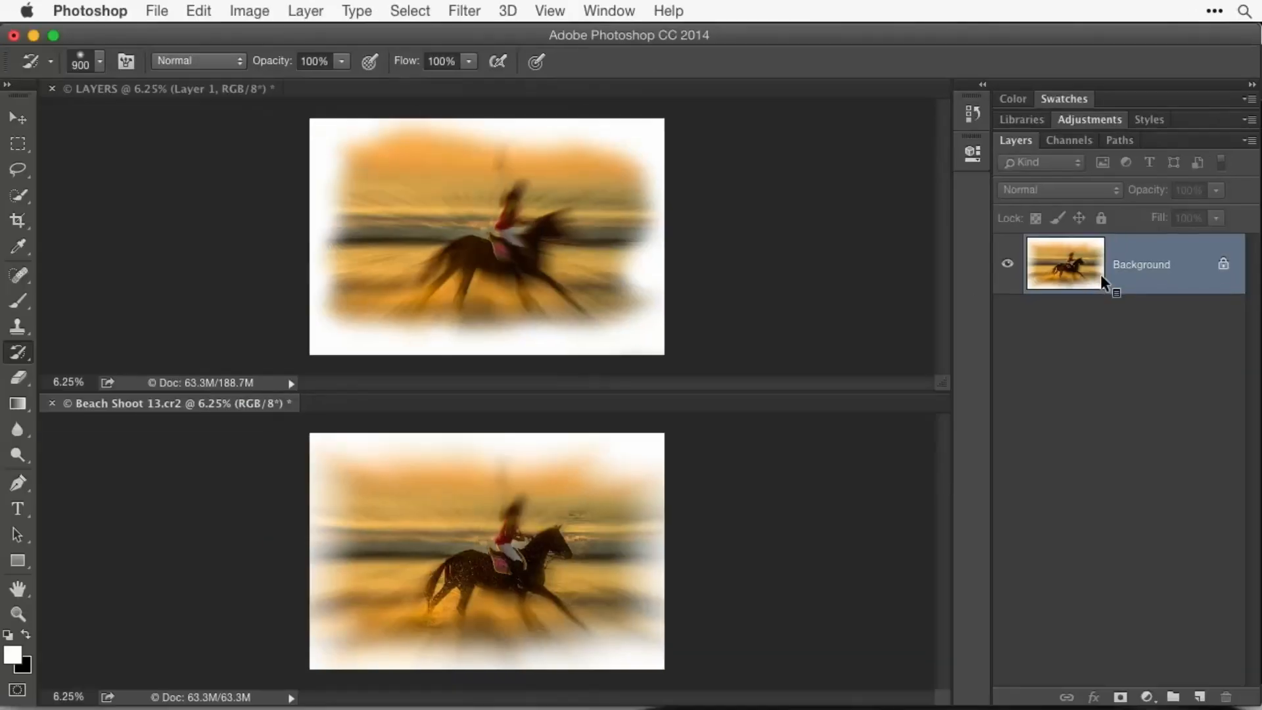
{"action": "left_click", "coordinate": [136, 92]}
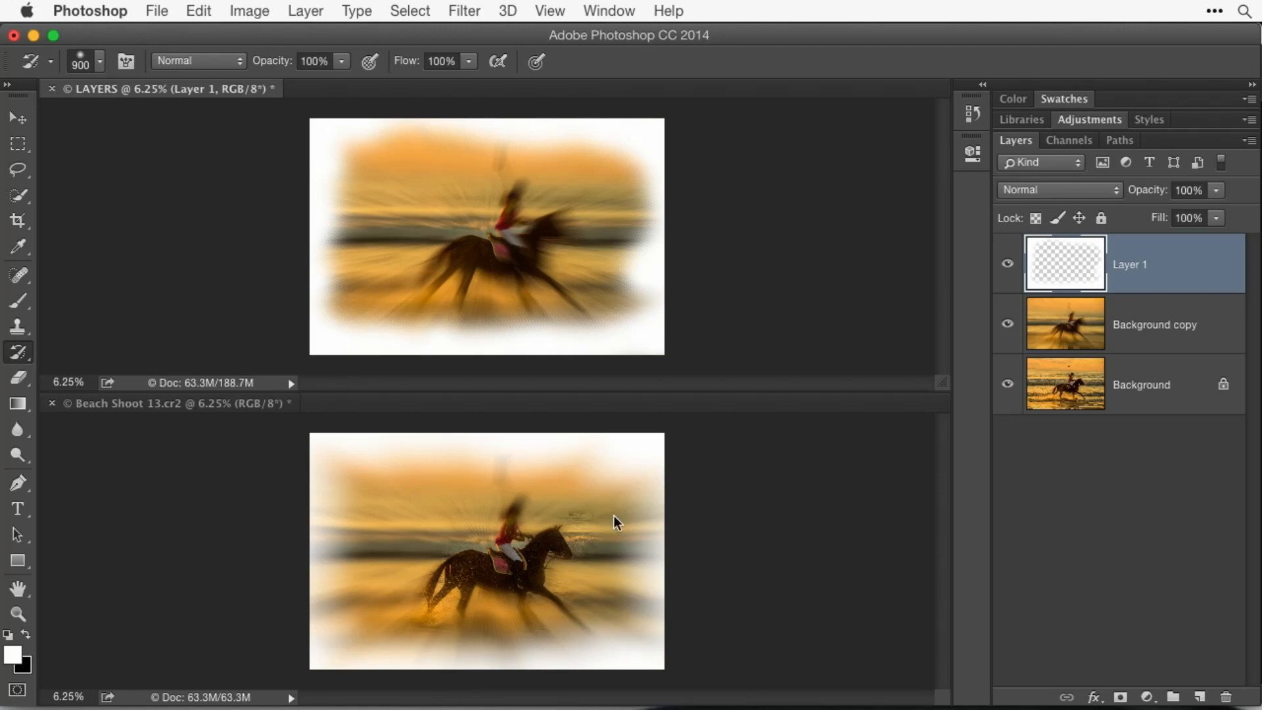
Set the foreground color to black (000000).
{"action": "left_click", "coordinate": [14, 656]}
{"action": "left_click", "coordinate": [554, 332]}
{"action": "left_click_drag", "start_coordinate": [593, 357], "coordinate": [655, 442]}
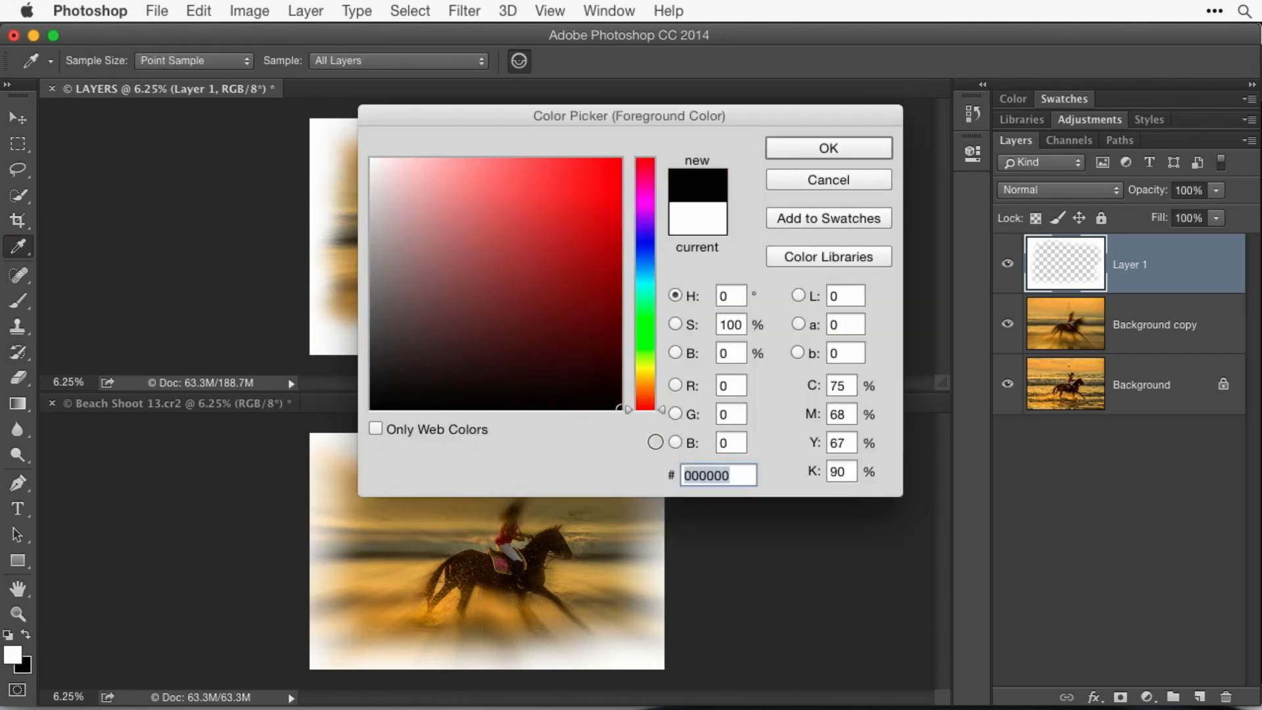
{"action": "left_click", "coordinate": [802, 150]}
{"action": "key", "text": "y"}
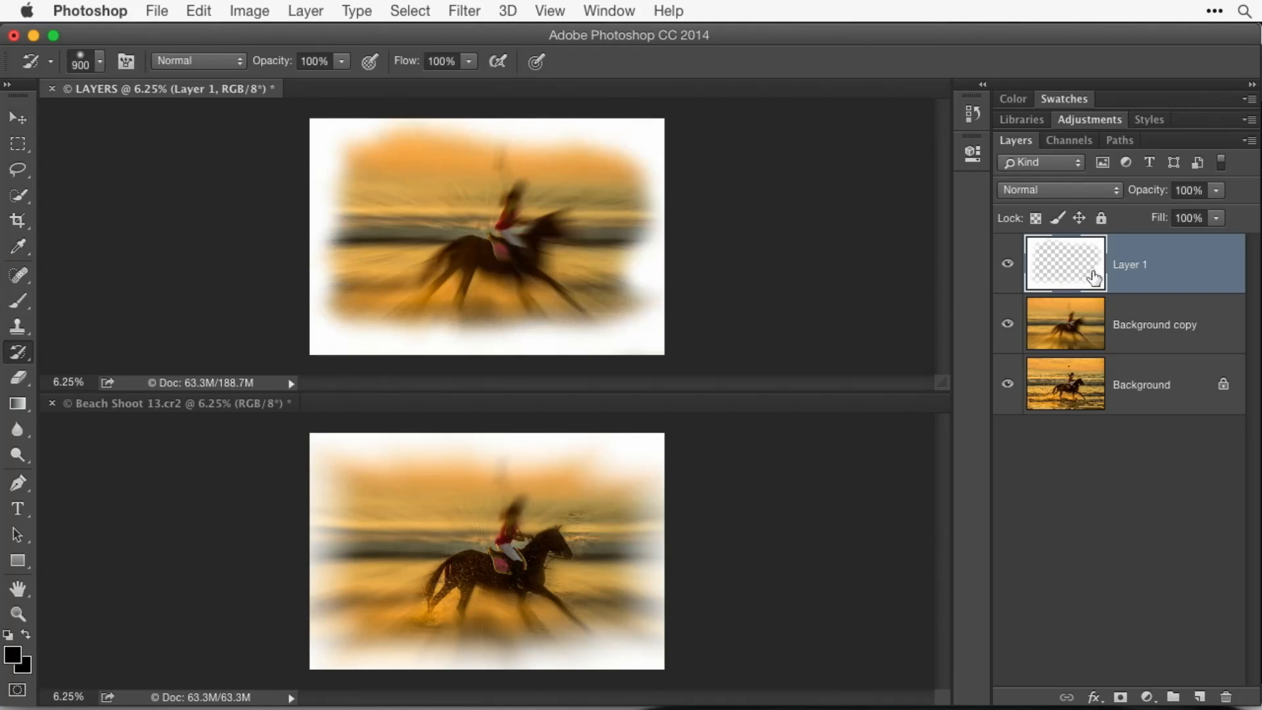
Fill Layer 1 with the foreground color in Normal mode at 100% opacity, and undo the fill.
{"action": "left_click", "coordinate": [201, 9]}
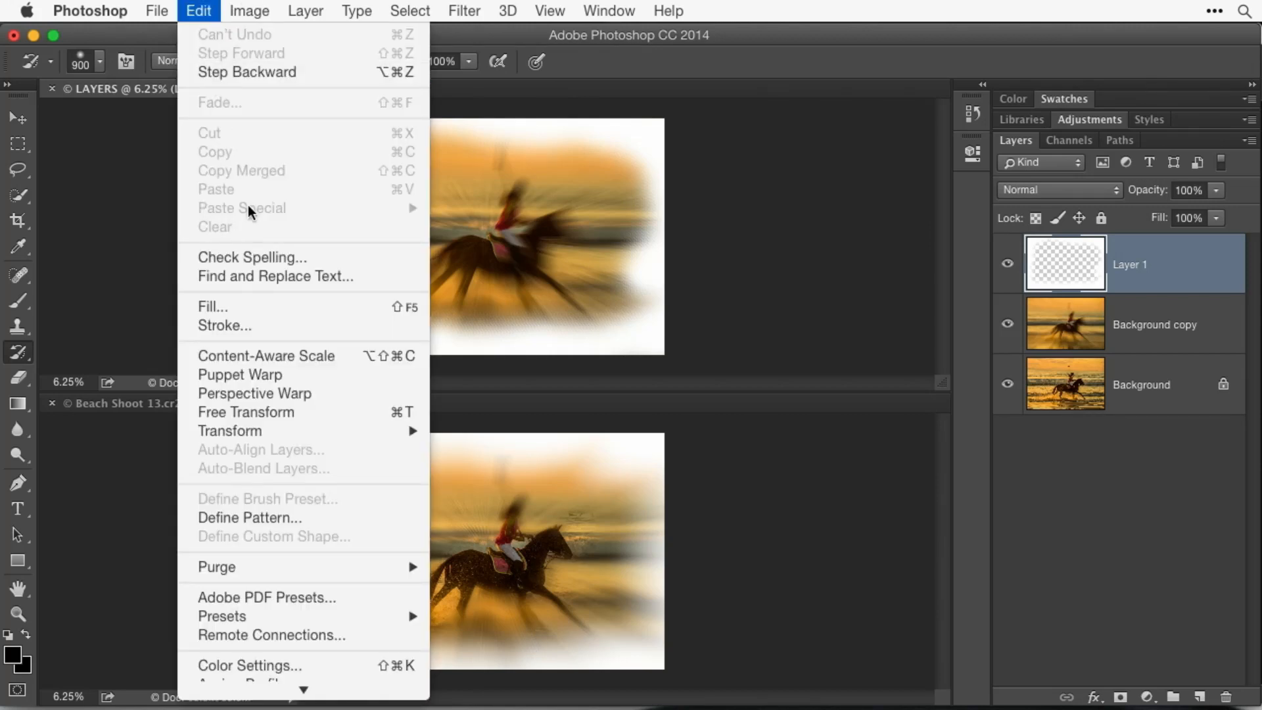
{"action": "left_click", "coordinate": [259, 309]}
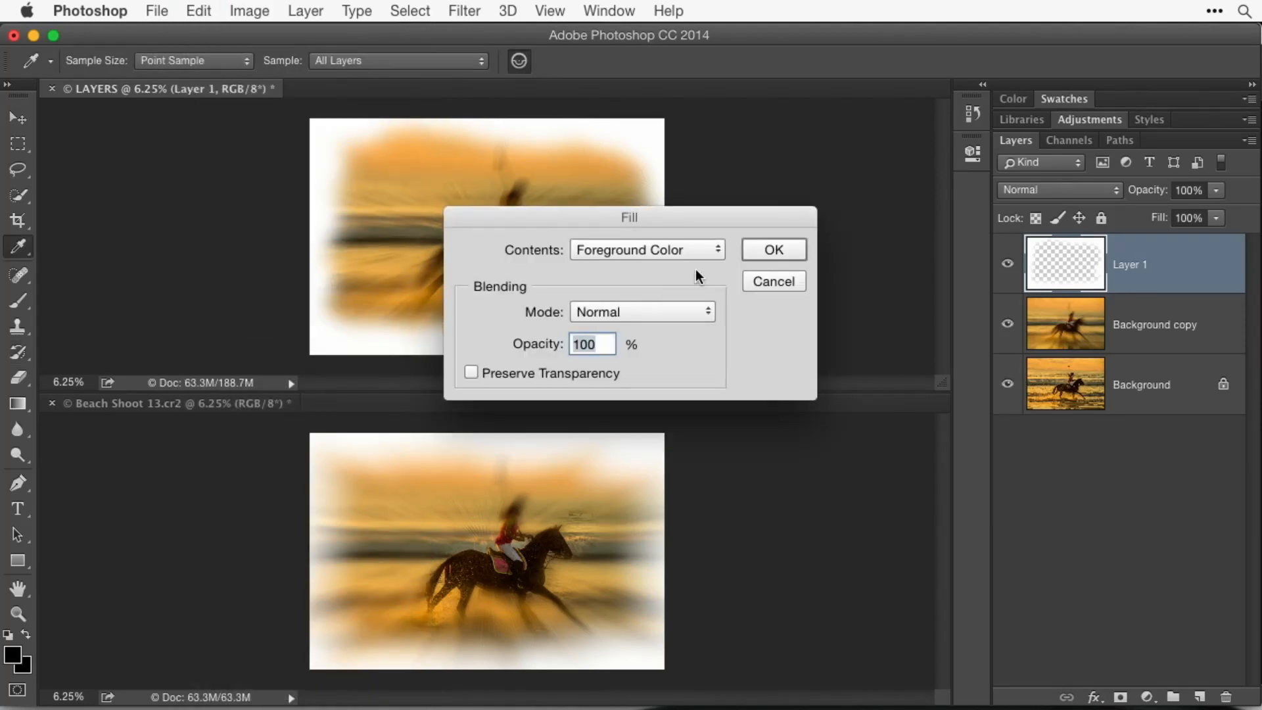
{"action": "left_click", "coordinate": [668, 248]}
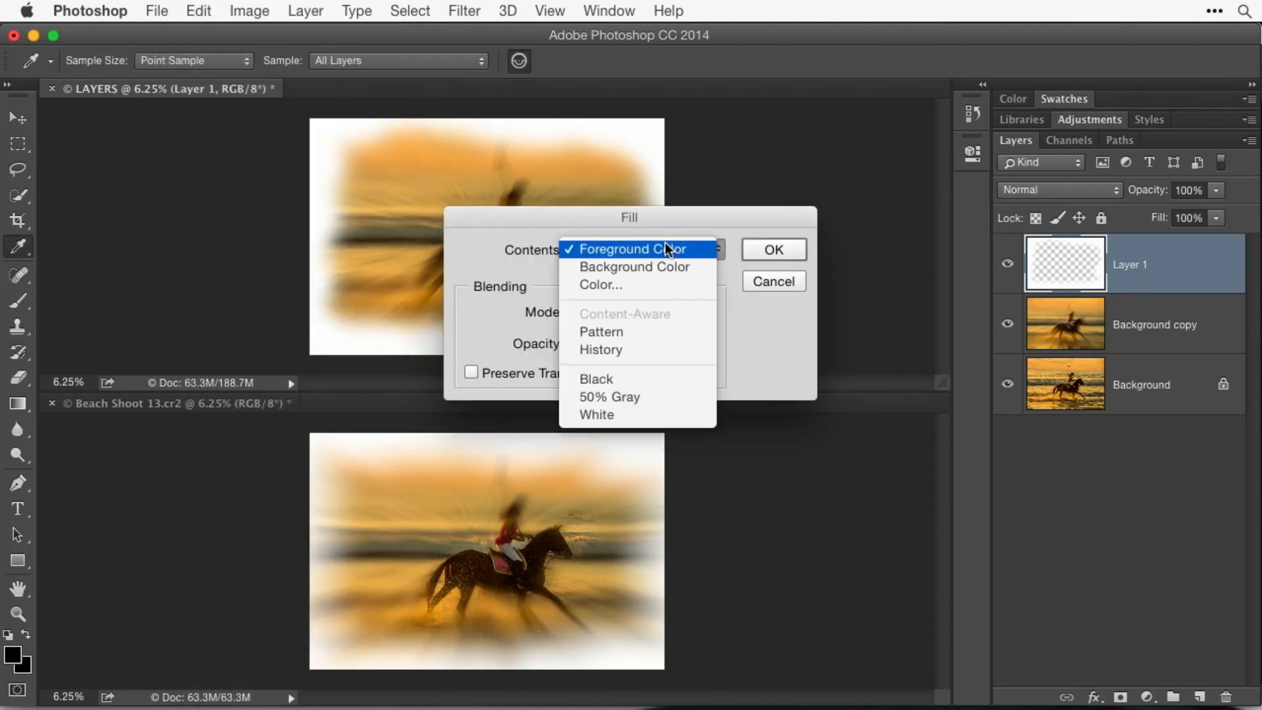
{"action": "left_click", "coordinate": [705, 250]}
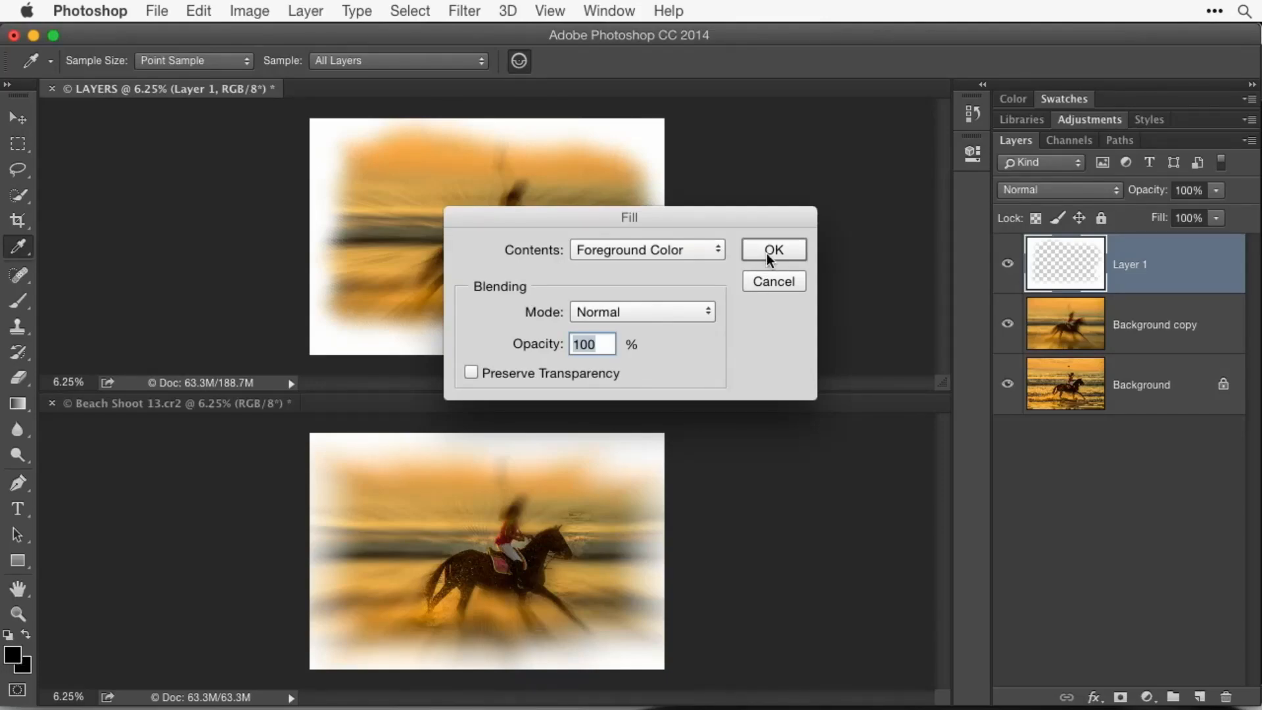
{"action": "left_click", "coordinate": [760, 250]}
{"action": "key", "text": "y"}
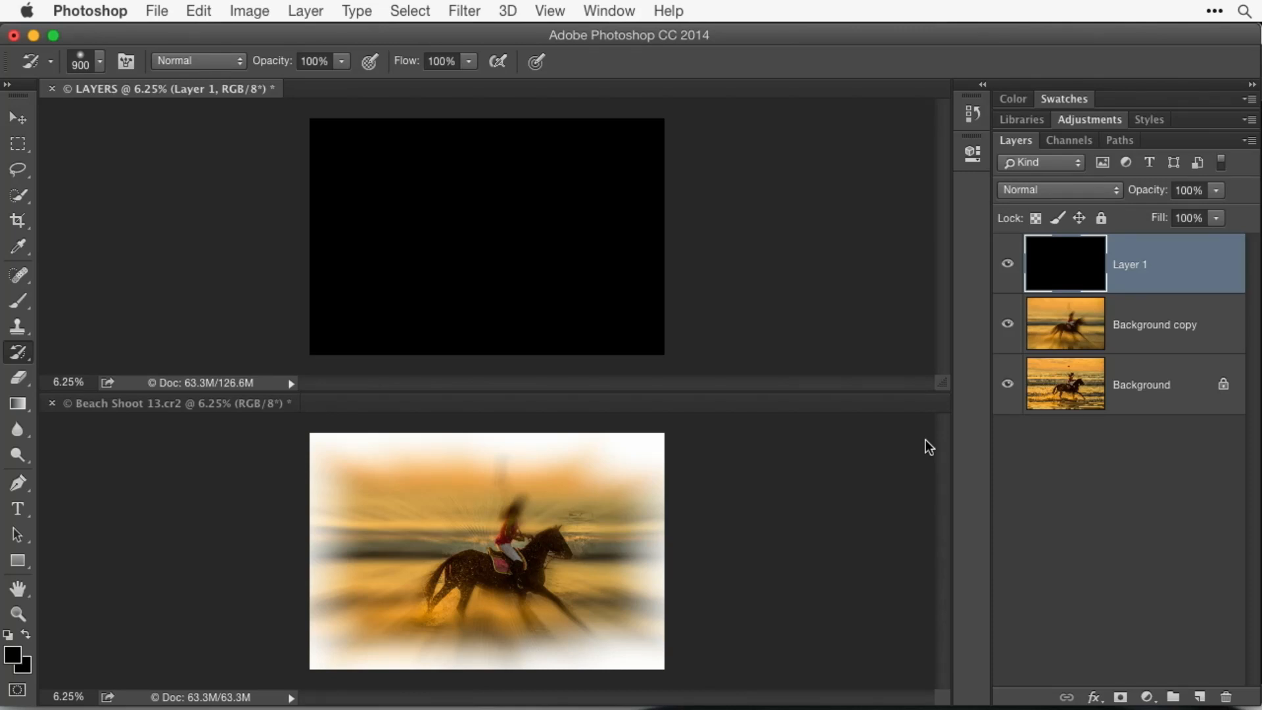
{"action": "key", "text": "super+z"}
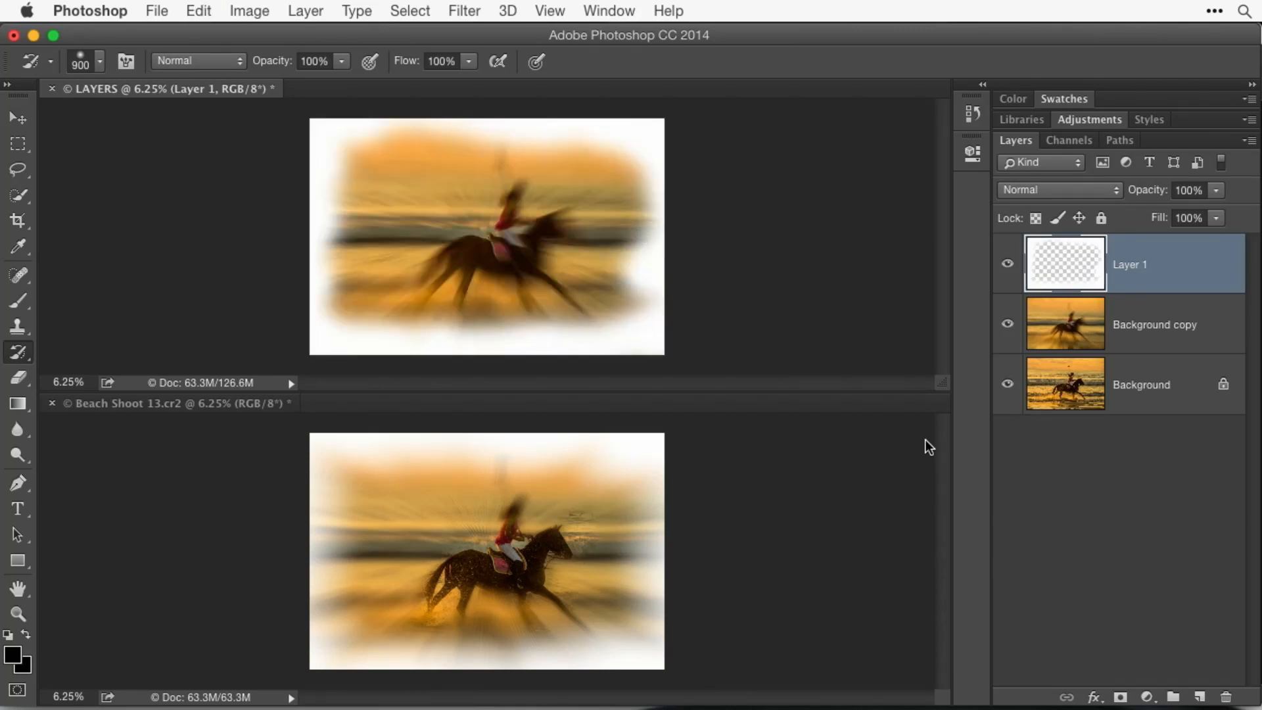
Fill Layer 1 with the foreground color at 100% opacity with Preserve Transparency enabled, recoloring only the painted border.
{"action": "left_click", "coordinate": [204, 10]}
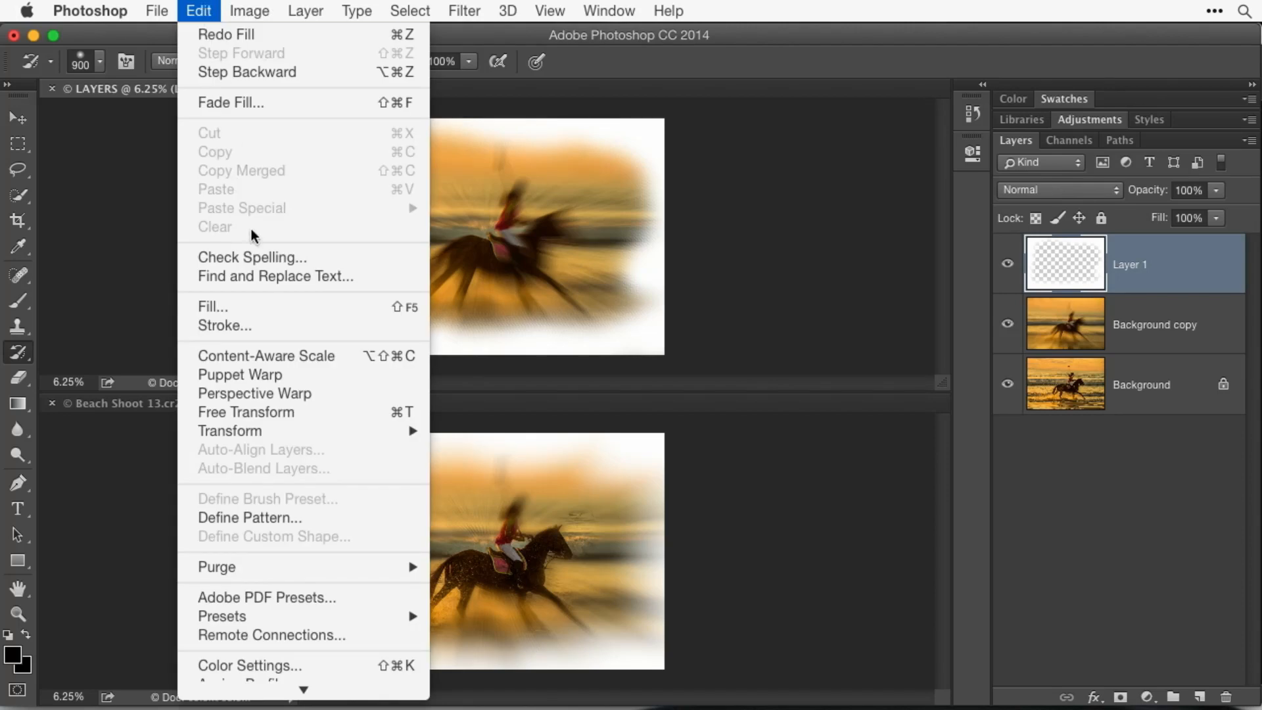
{"action": "left_click", "coordinate": [270, 309]}
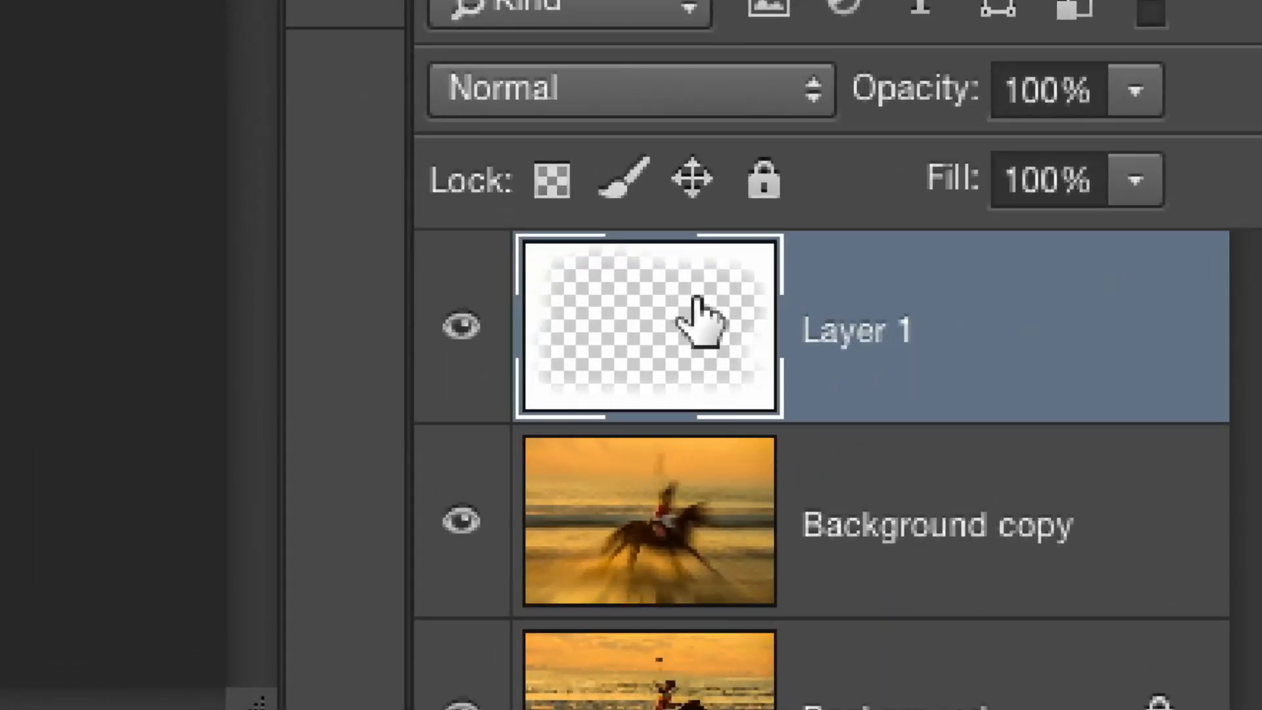
{"action": "key", "text": "shift+BackSpace"}
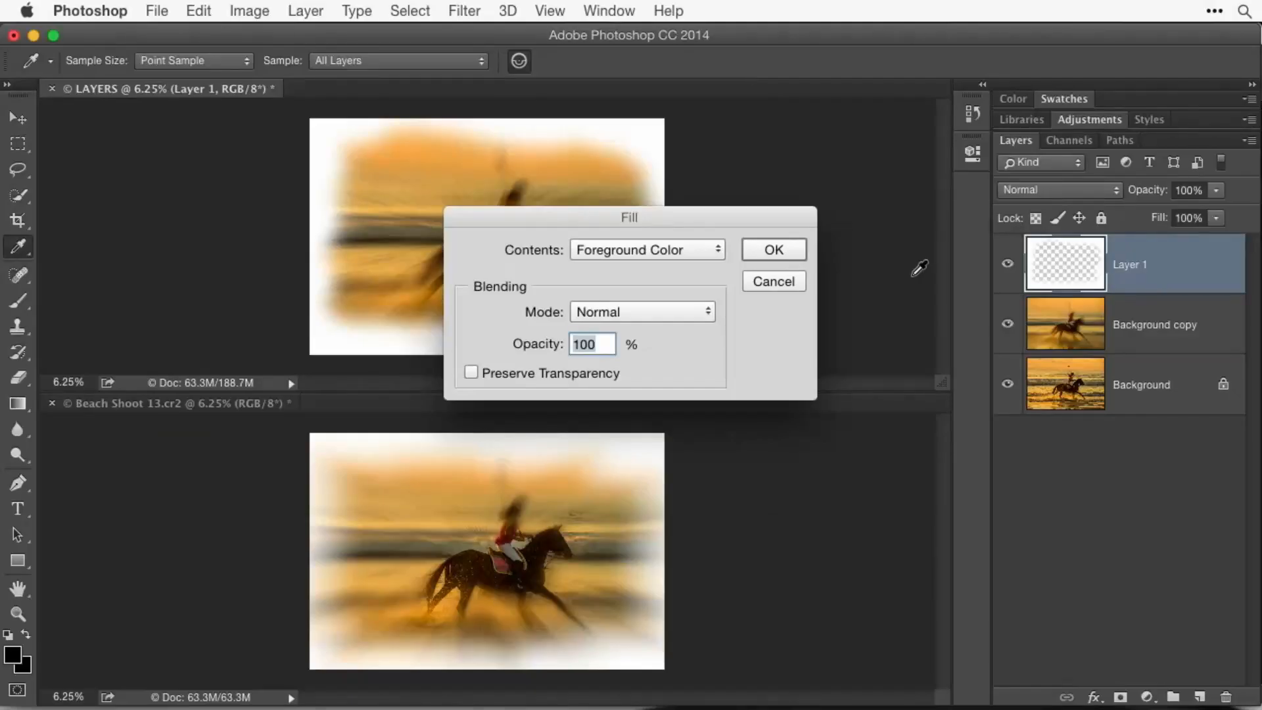
{"action": "left_click", "coordinate": [471, 368]}
{"action": "left_click", "coordinate": [773, 250]}
{"action": "key", "text": "y"}
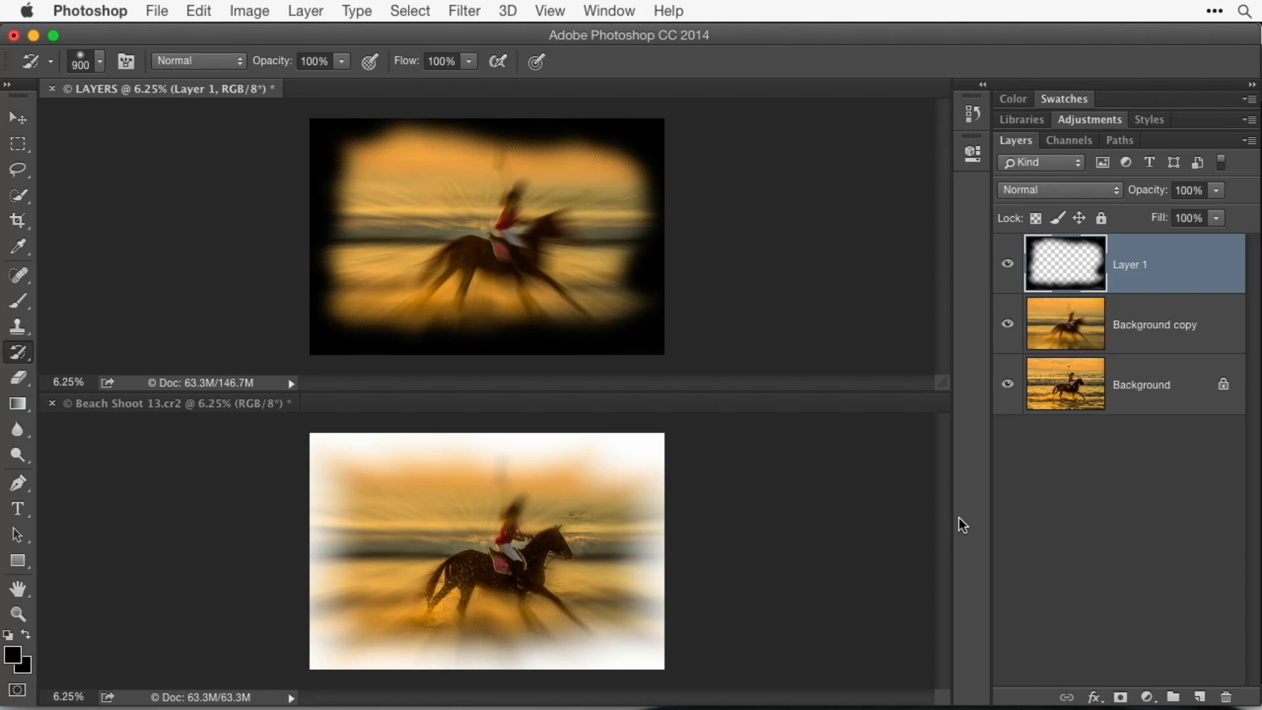
View Beach Shoot 13.cr2's single layer, return to the LAYERS document and start a Save As to the Desktop.
{"action": "left_click", "coordinate": [133, 403]}
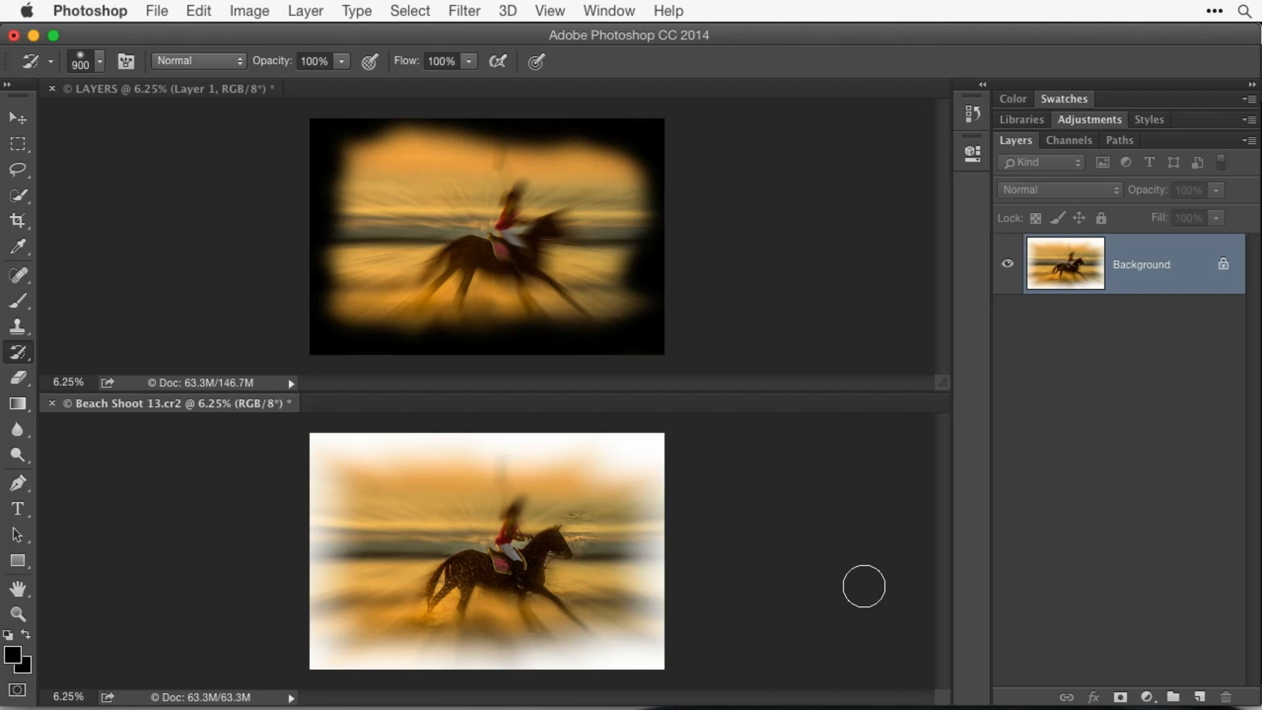
{"action": "left_click", "coordinate": [195, 92]}
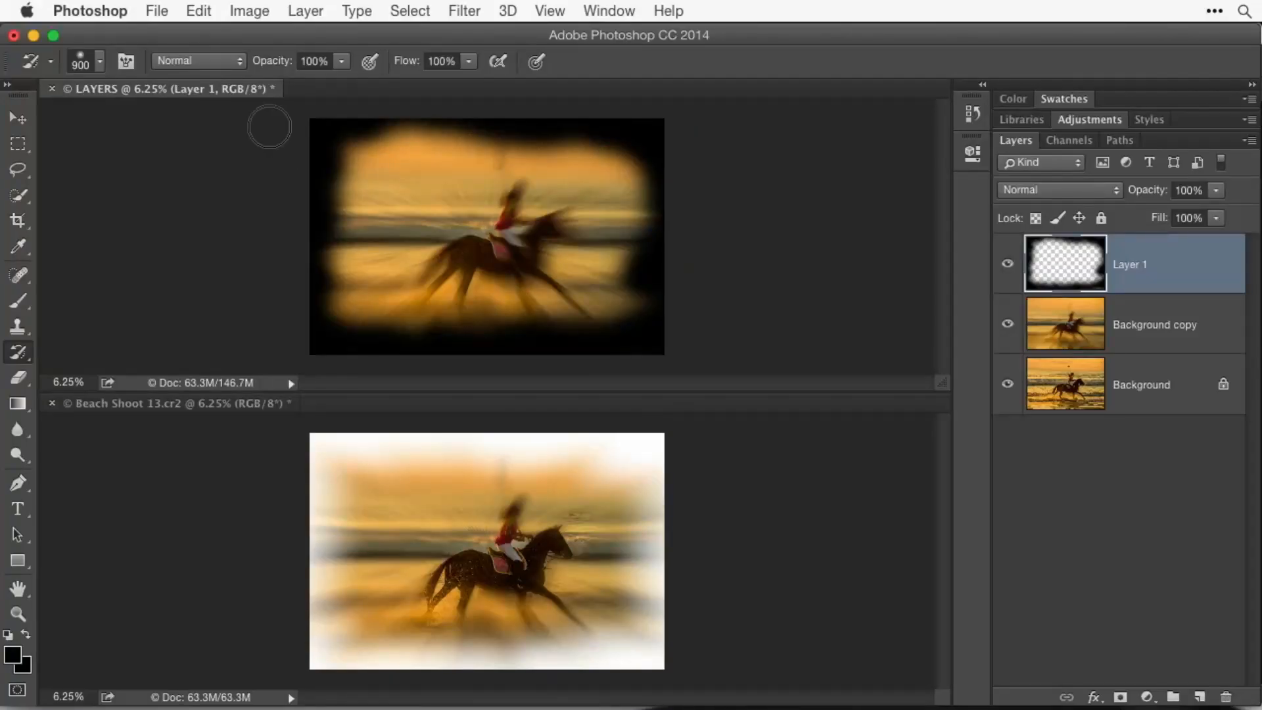
{"action": "left_click", "coordinate": [155, 10]}
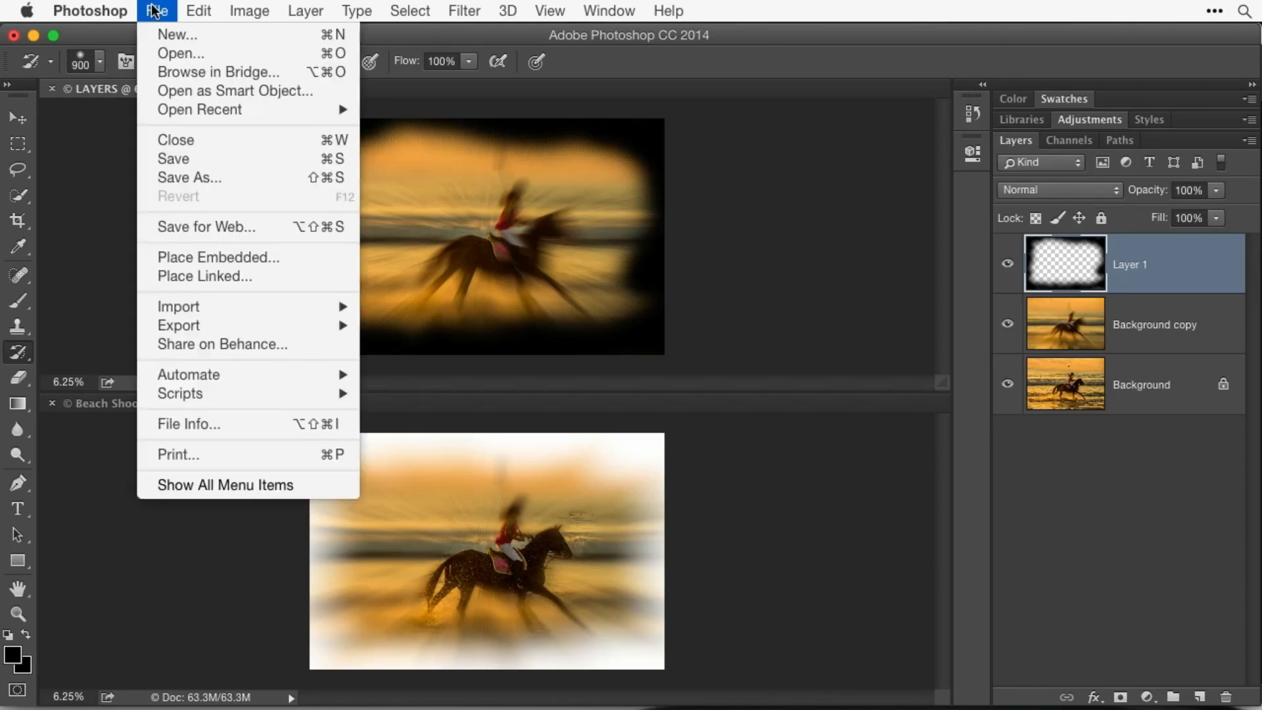
{"action": "left_click", "coordinate": [190, 176]}
{"action": "key", "text": "super+shift+d"}
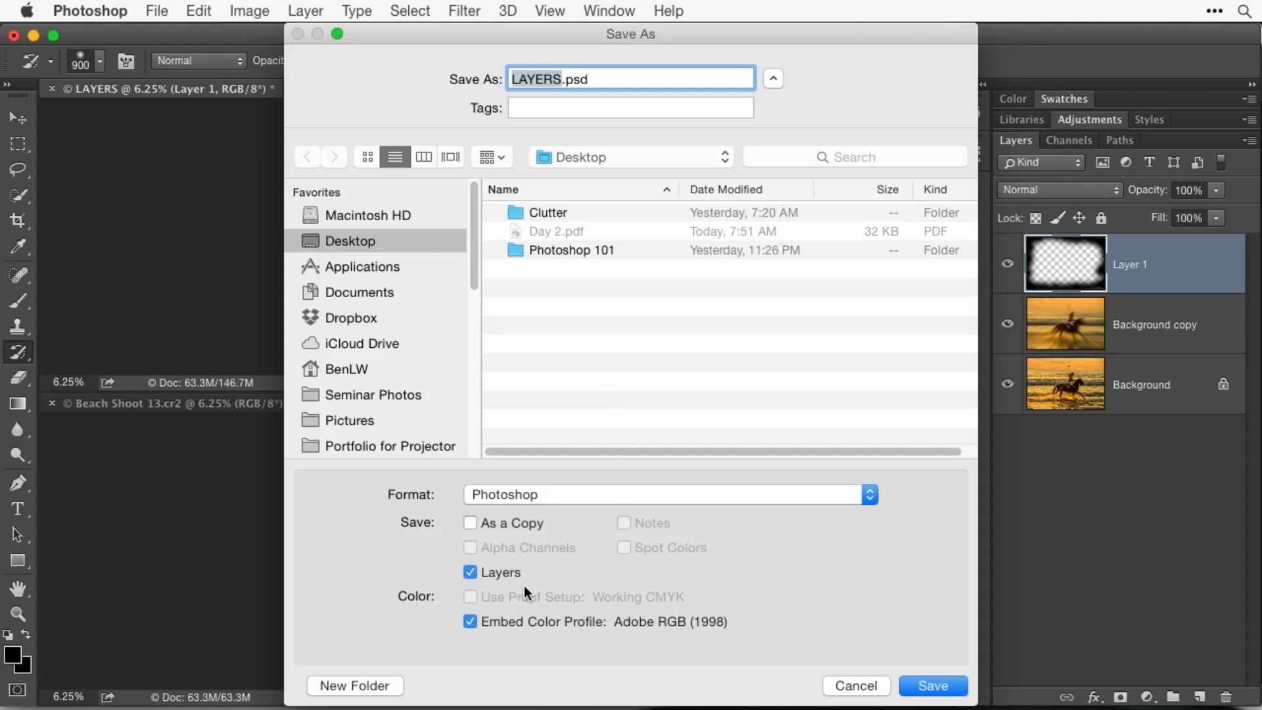
Try saving without layers and try the BMP format, restoring the Layers option and the Photoshop format.
{"action": "left_click", "coordinate": [474, 569]}
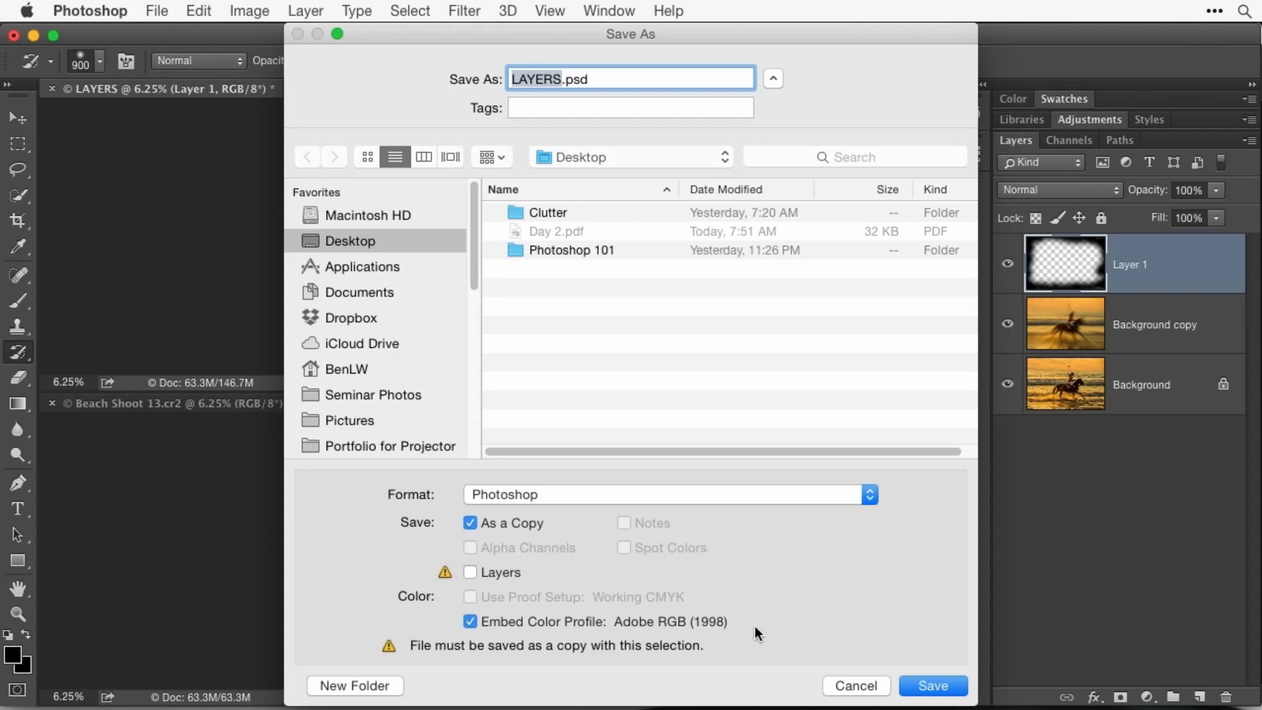
{"action": "left_click", "coordinate": [504, 570]}
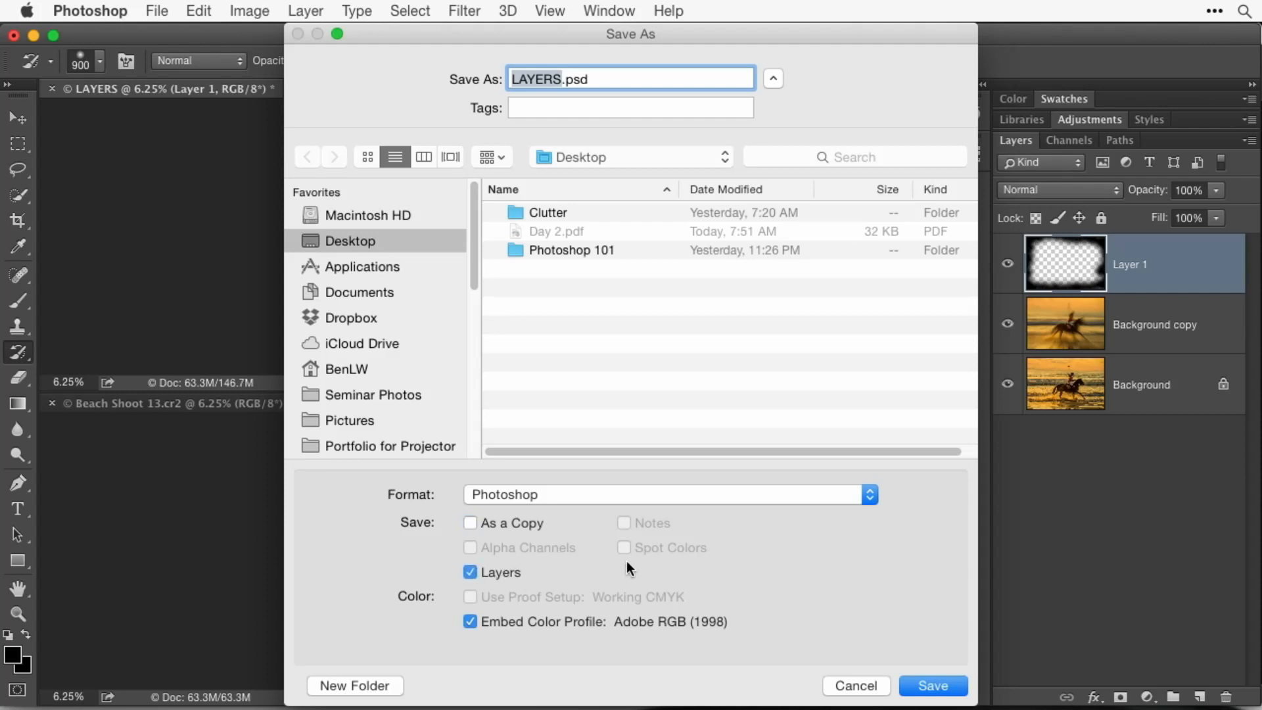
{"action": "left_click", "coordinate": [810, 496]}
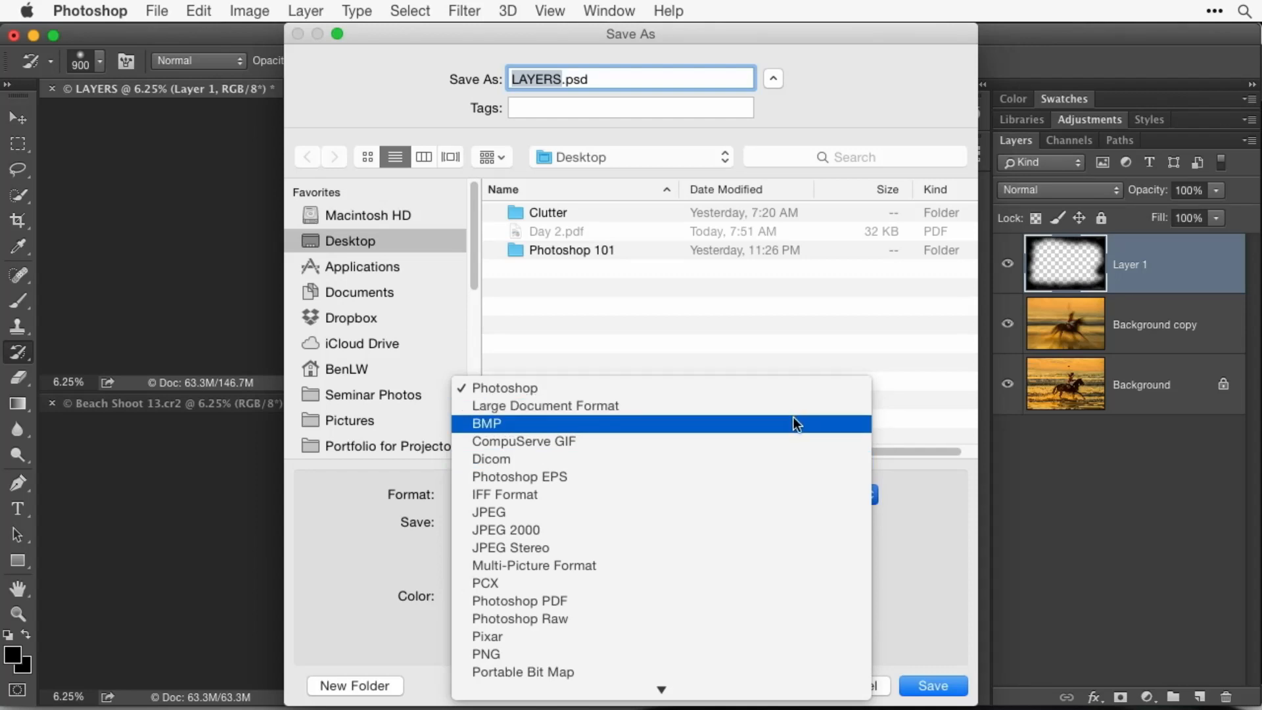
{"action": "left_click", "coordinate": [794, 422]}
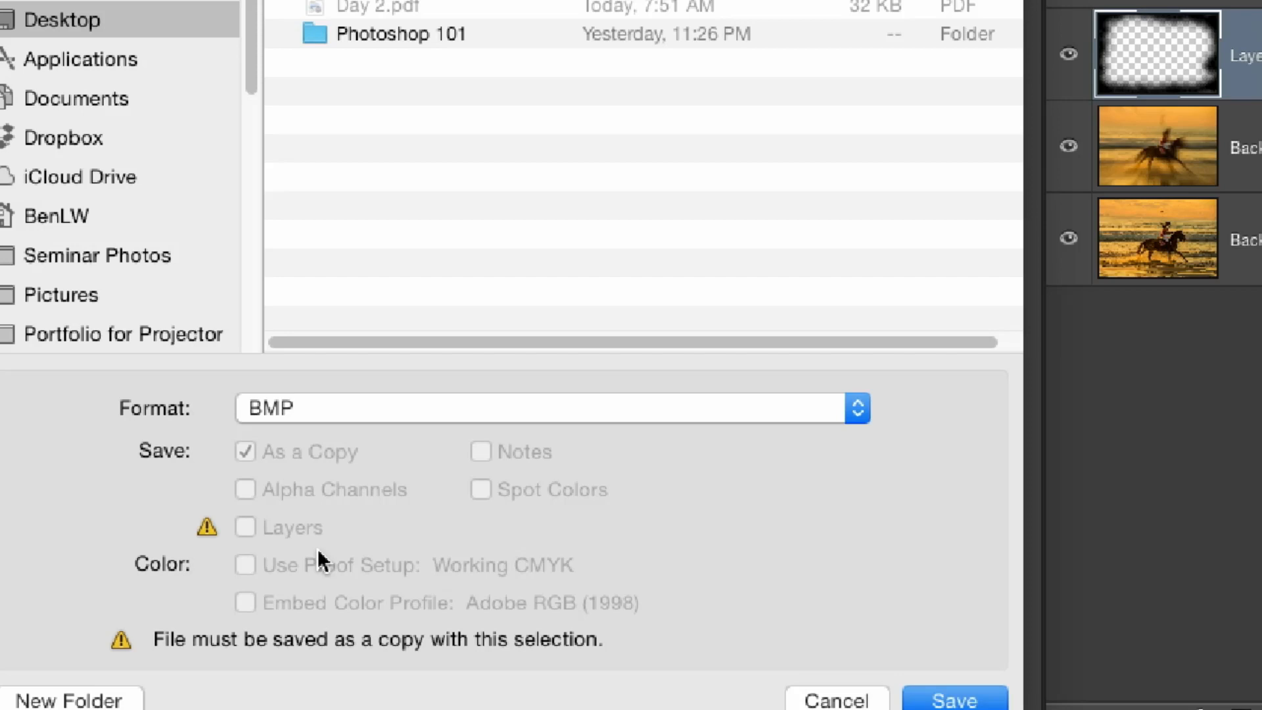
{"action": "left_click", "coordinate": [563, 408]}
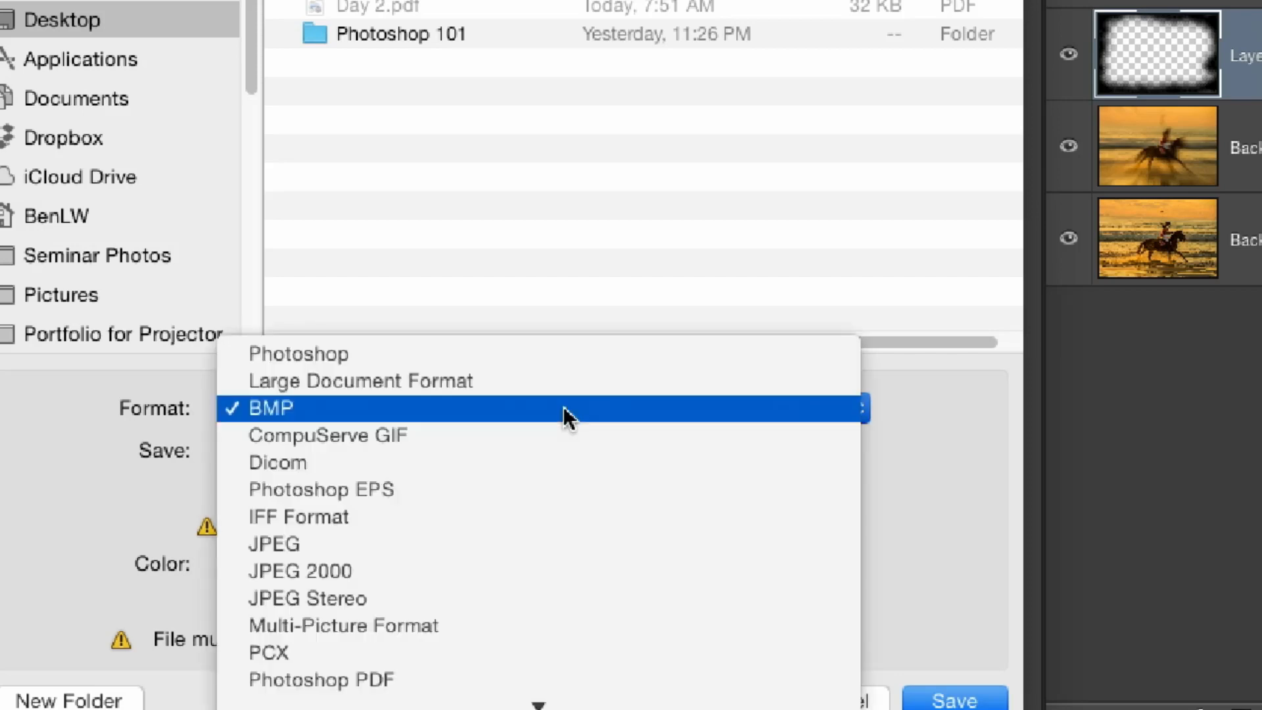
{"action": "left_click", "coordinate": [545, 361]}
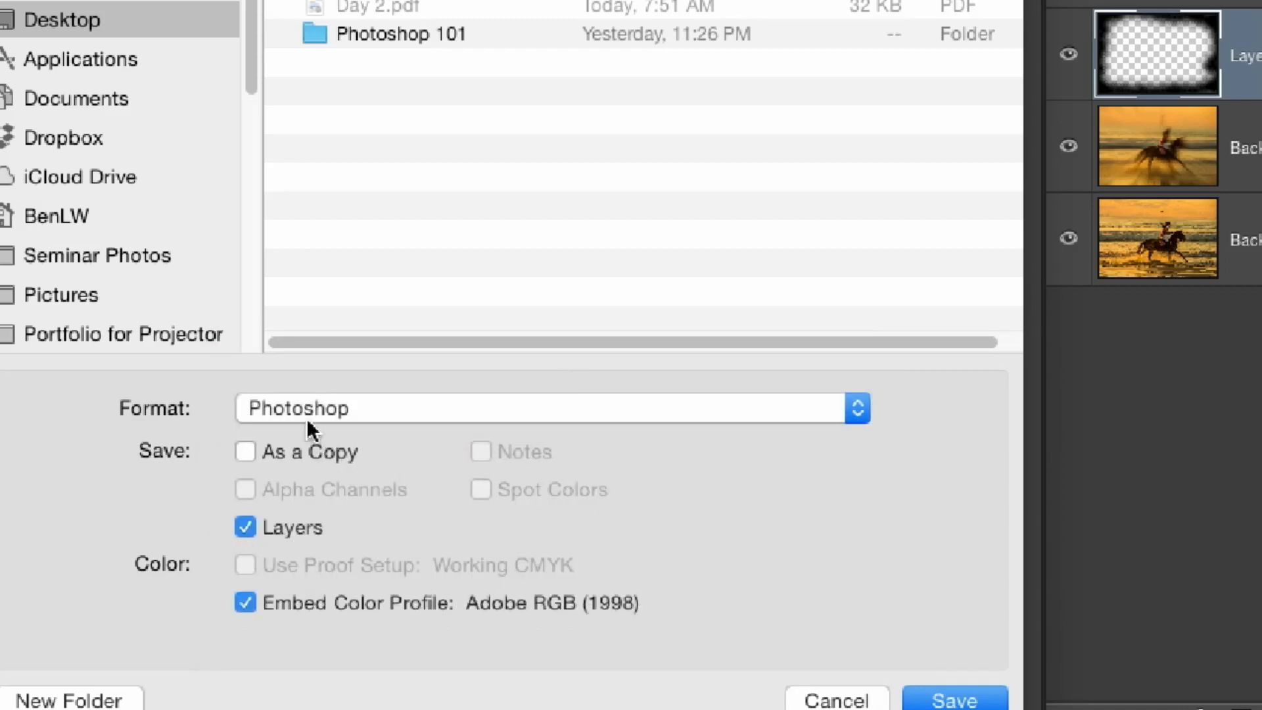
Try the TIFF format and the JPEG format for saving the LAYERS document.
{"action": "left_click", "coordinate": [631, 406]}
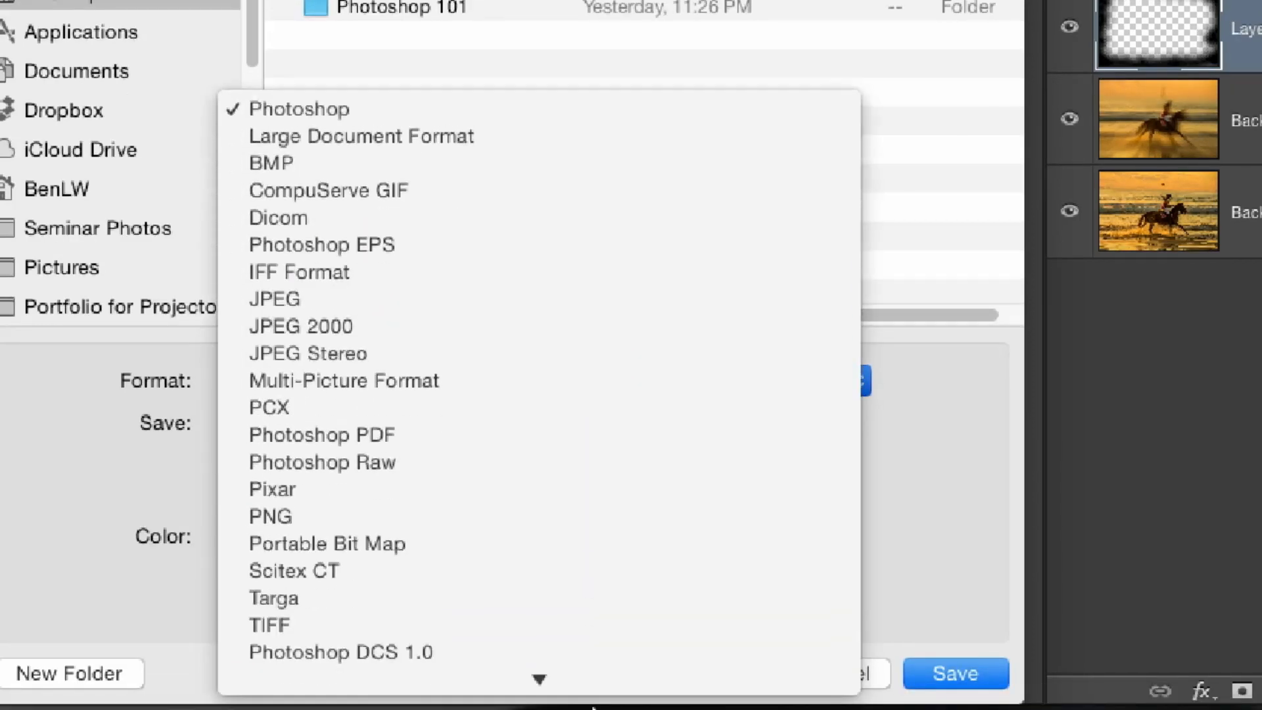
{"action": "left_click", "coordinate": [556, 624]}
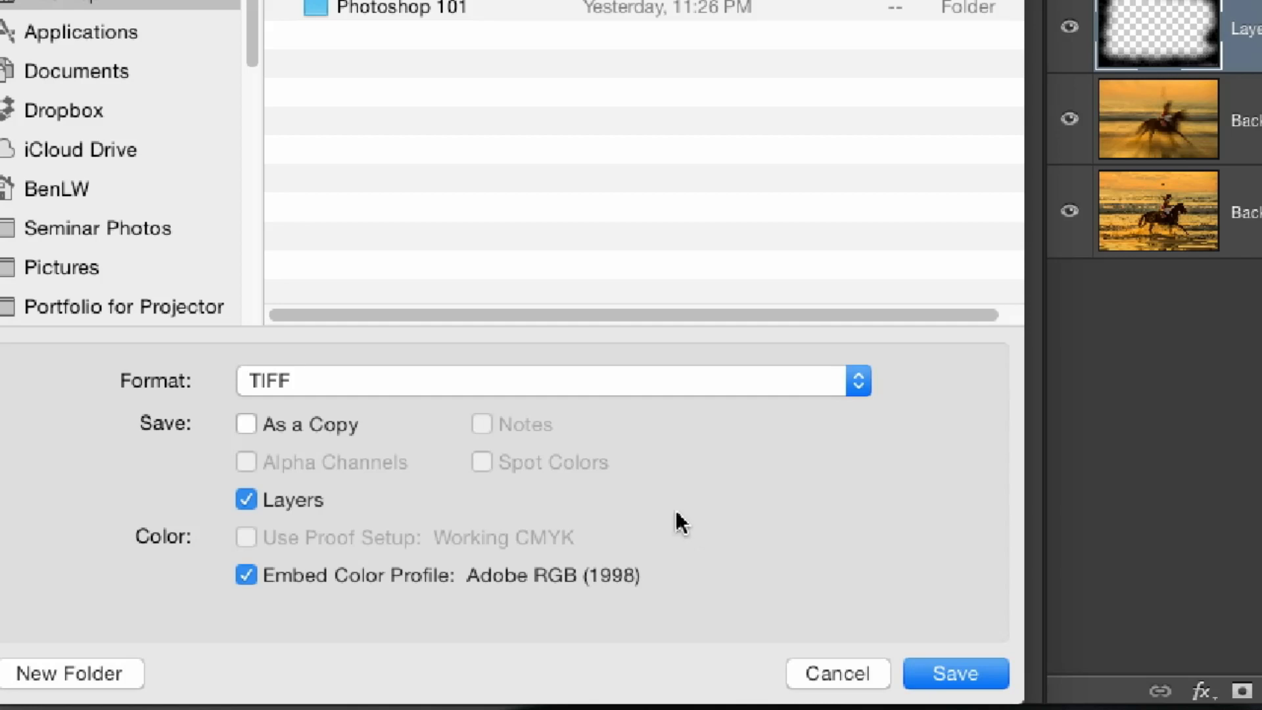
{"action": "left_click", "coordinate": [641, 388]}
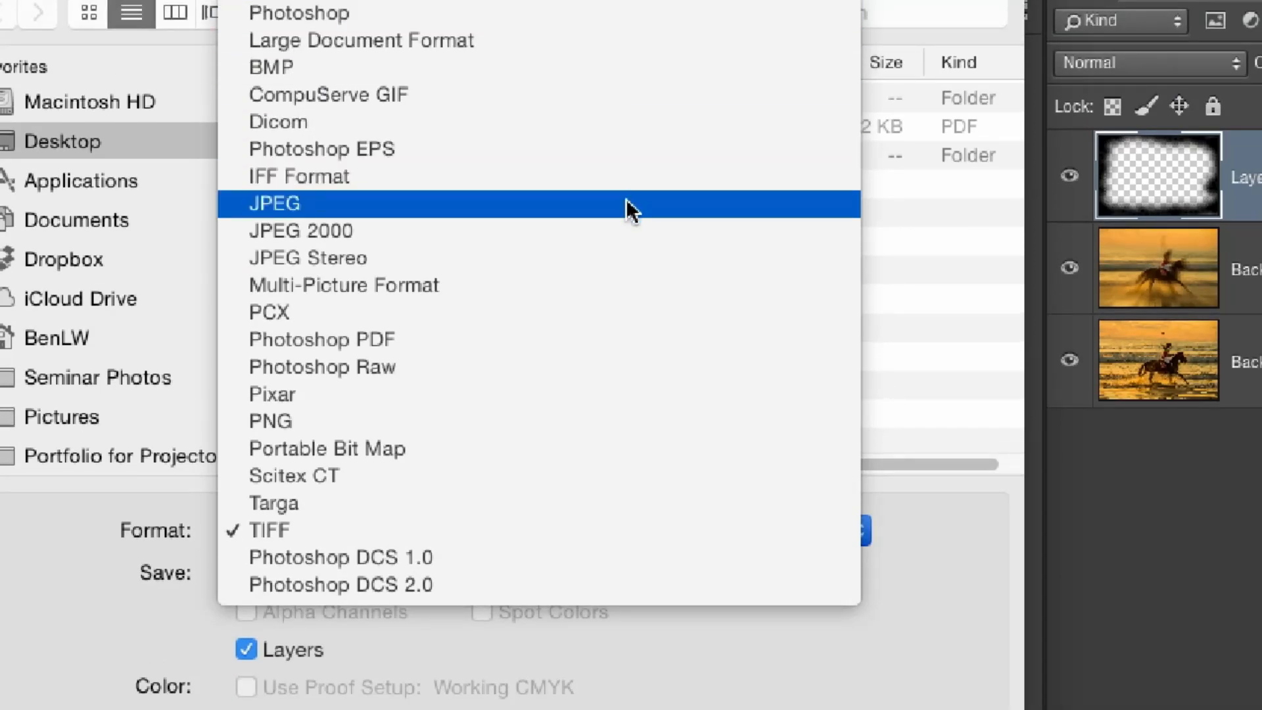
{"action": "left_click", "coordinate": [626, 199]}
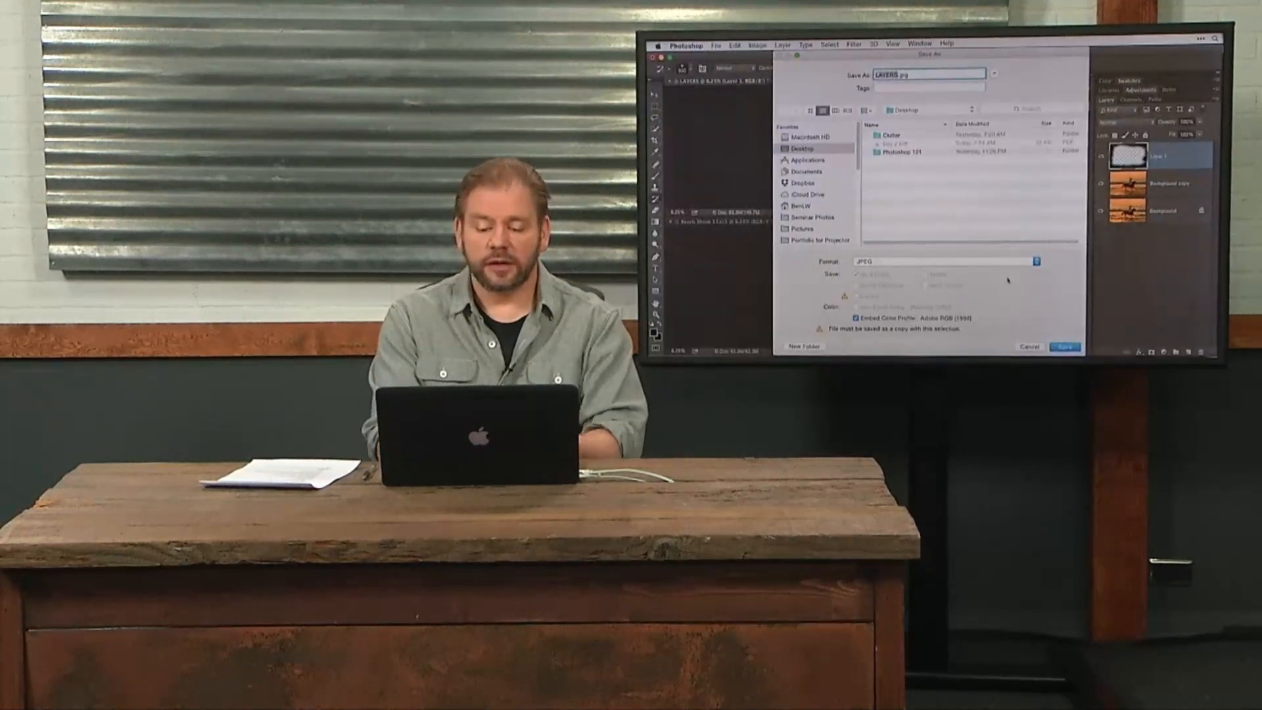
Set the save format to TIFF with the Layers option kept enabled.
{"action": "left_click", "coordinate": [1002, 261]}
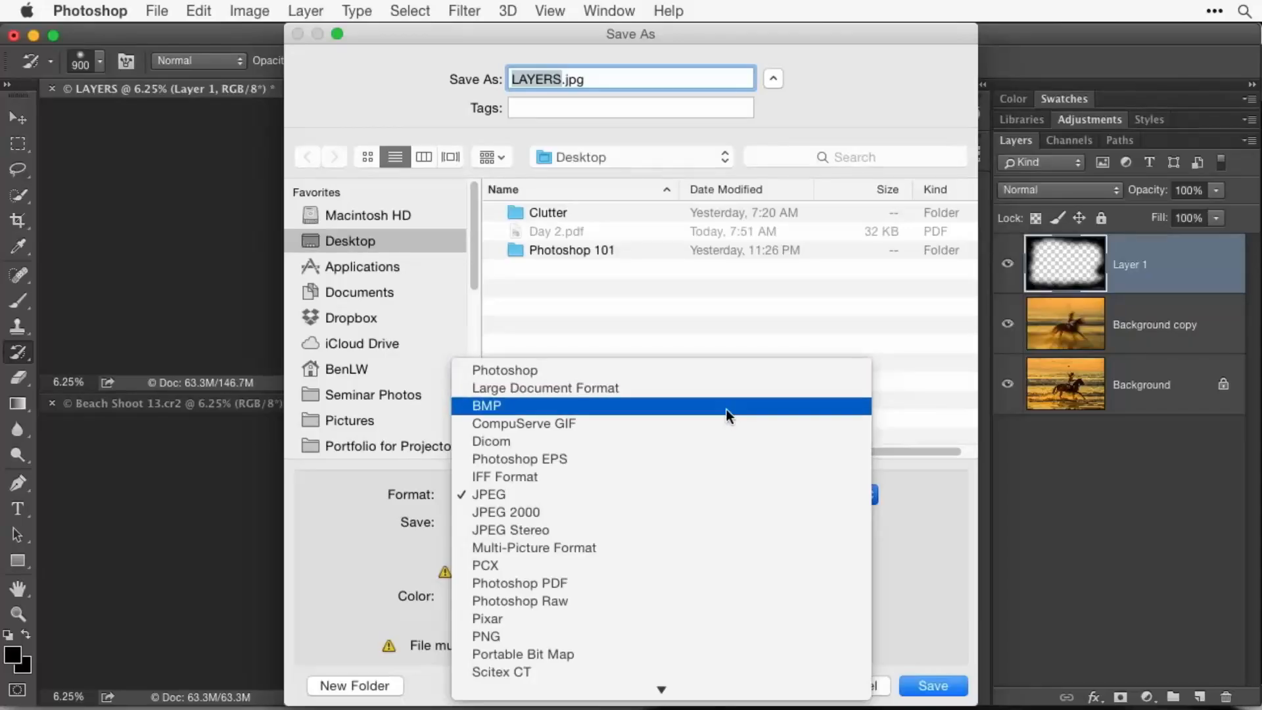
{"action": "mouse_move", "coordinate": [685, 688]}
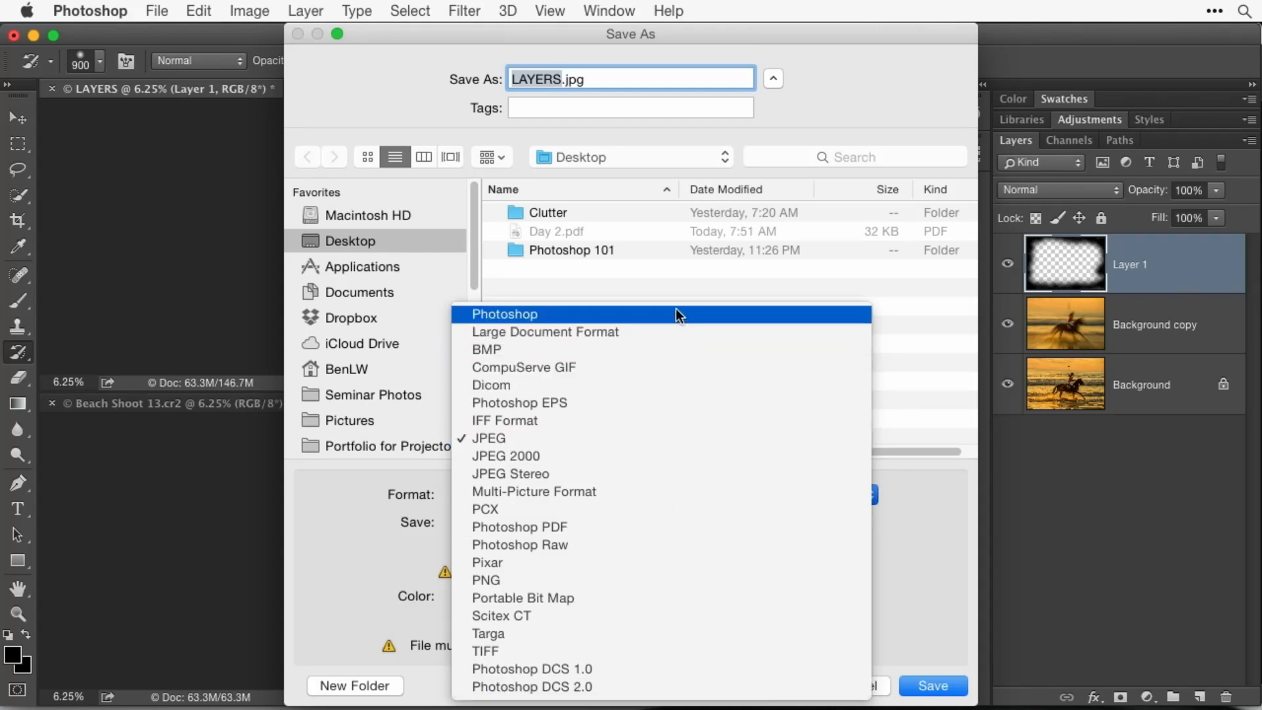
{"action": "left_click", "coordinate": [656, 649]}
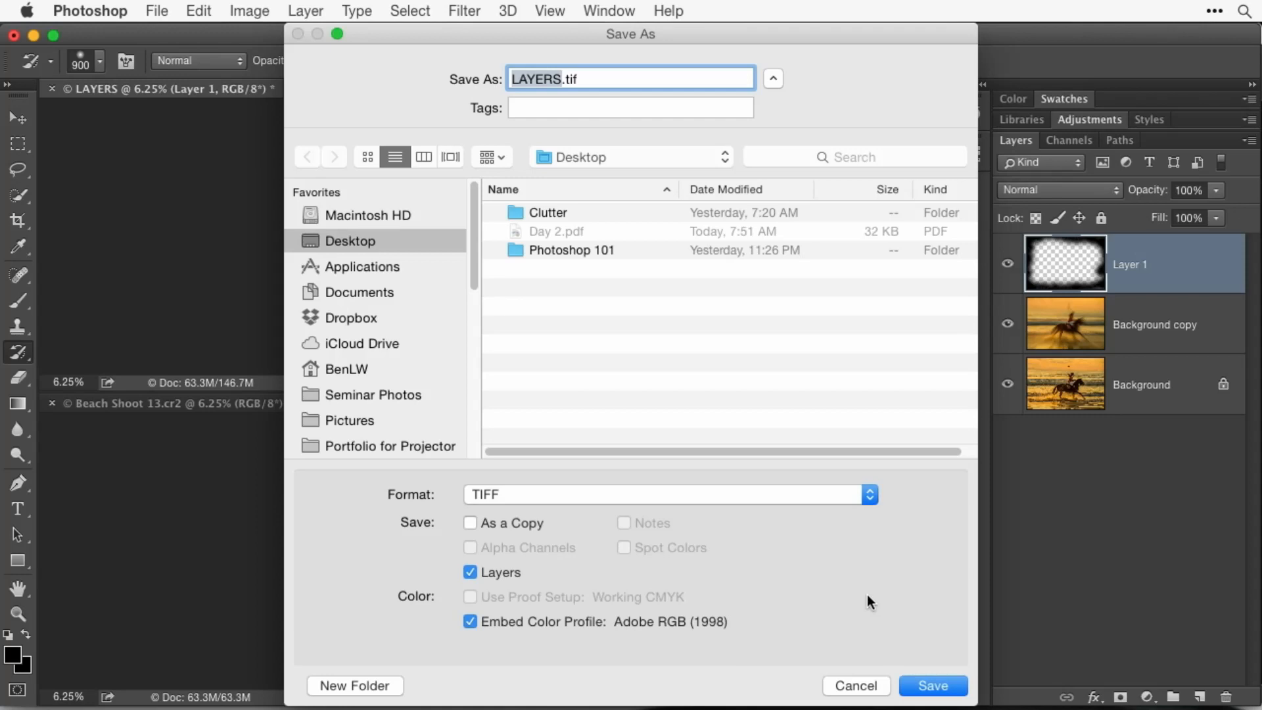
{"action": "left_click", "coordinate": [778, 497]}
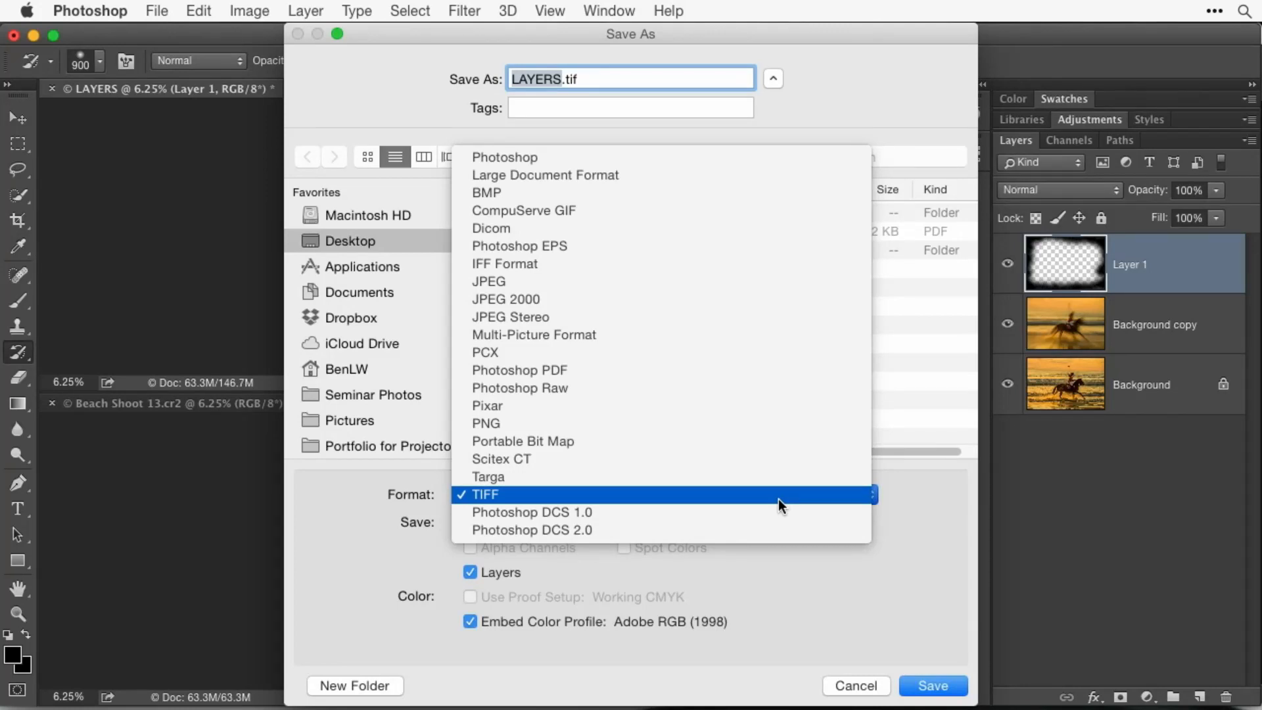
{"action": "left_click", "coordinate": [778, 499]}
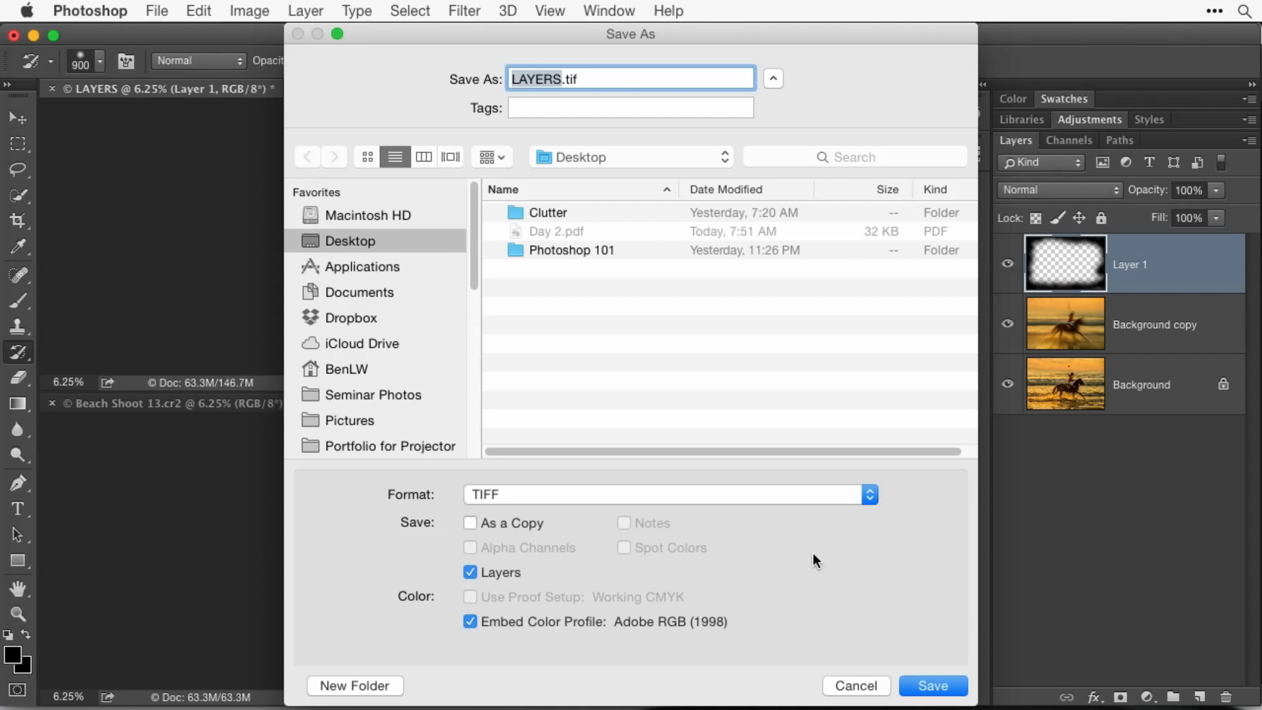
Save LAYERS.tif to the Desktop with no image compression and RLE layer compression, accepting the inclusion of layers.
{"action": "left_click", "coordinate": [932, 683]}
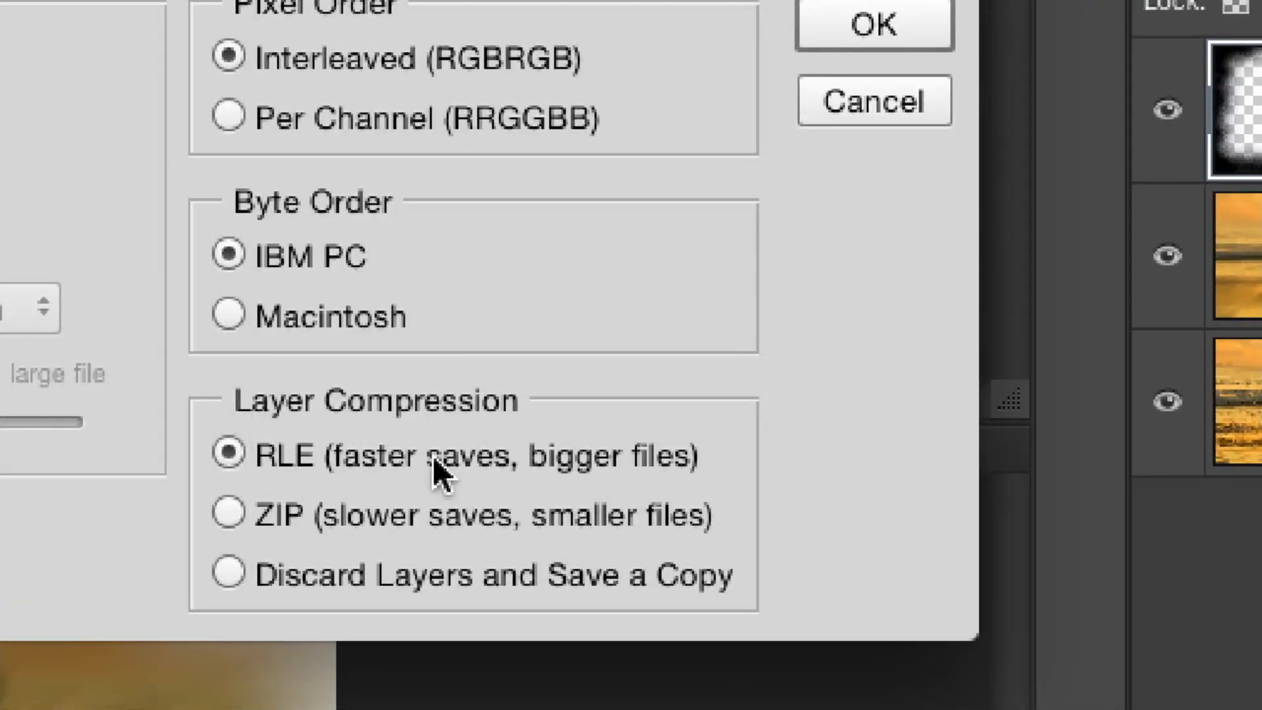
{"action": "left_click", "coordinate": [229, 573]}
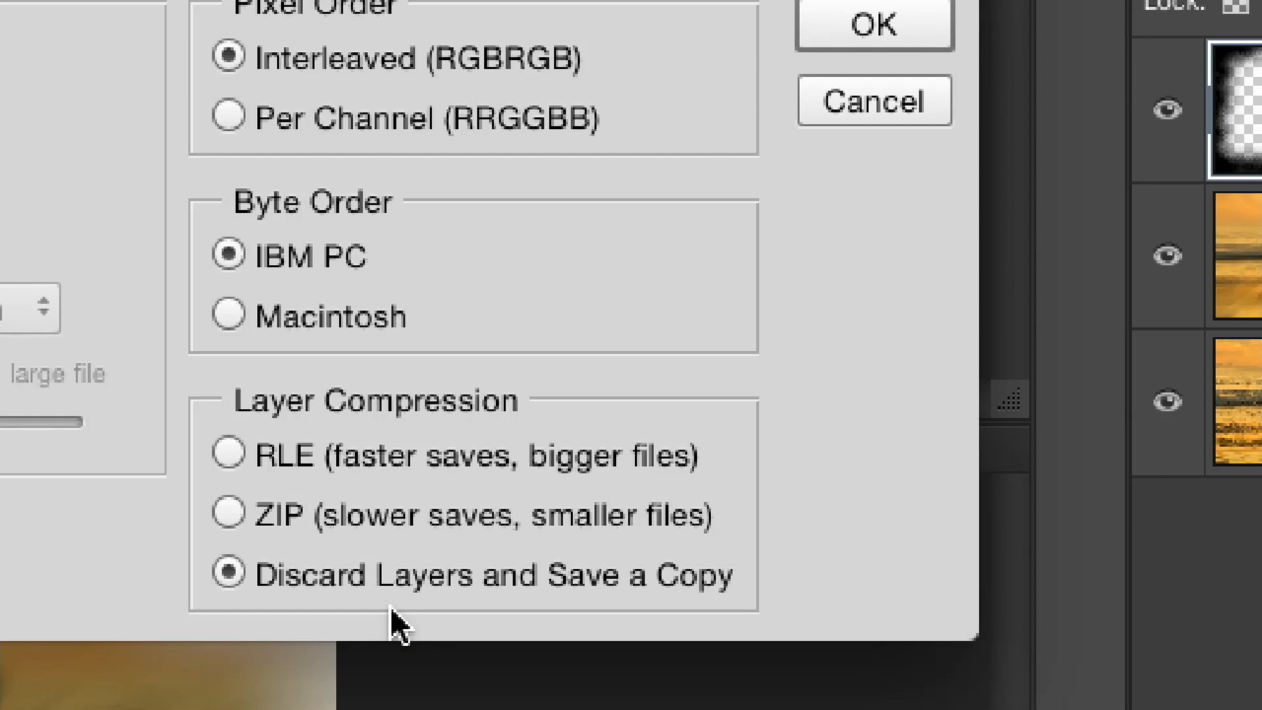
{"action": "left_click", "coordinate": [254, 458]}
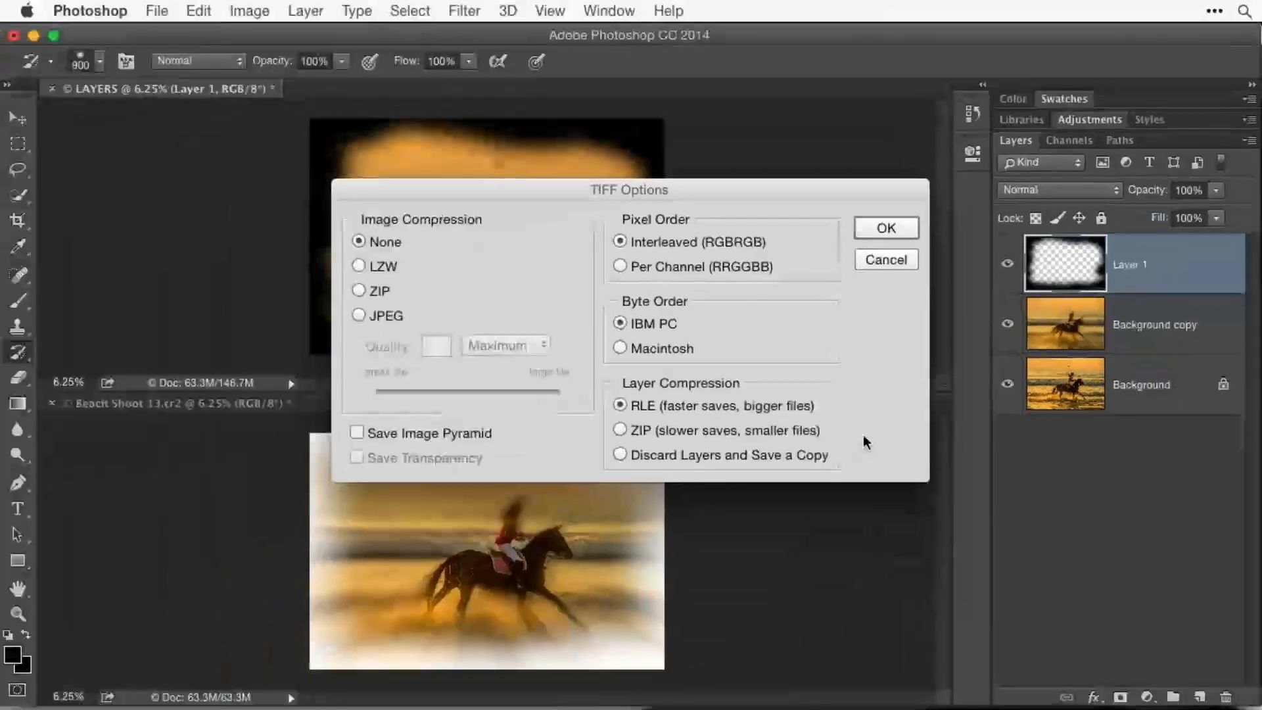
{"action": "left_click", "coordinate": [886, 228]}
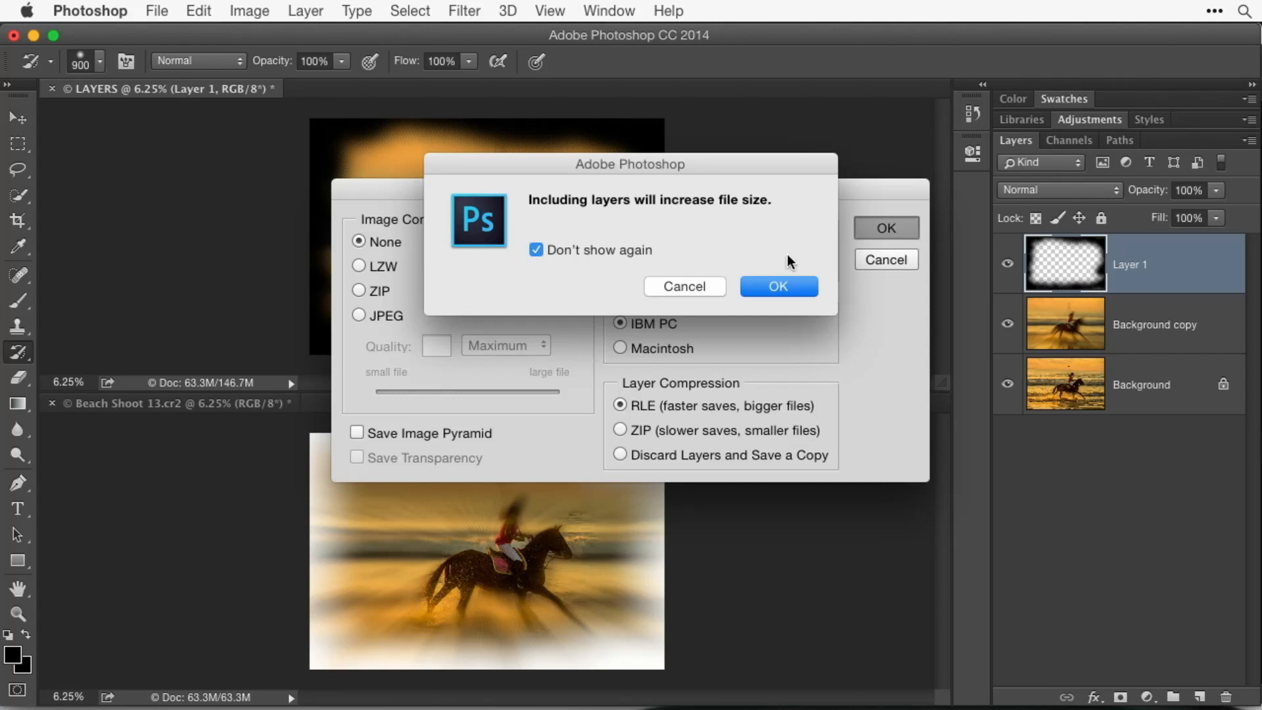
{"action": "left_click", "coordinate": [779, 287]}
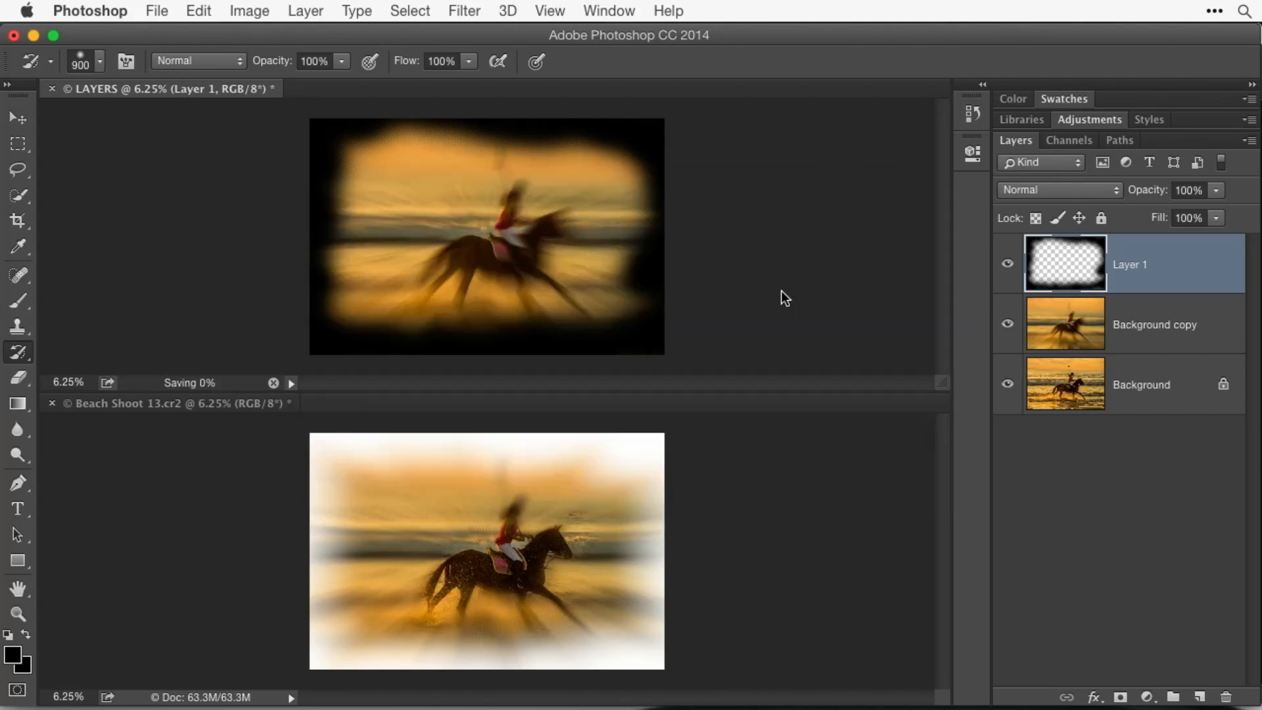